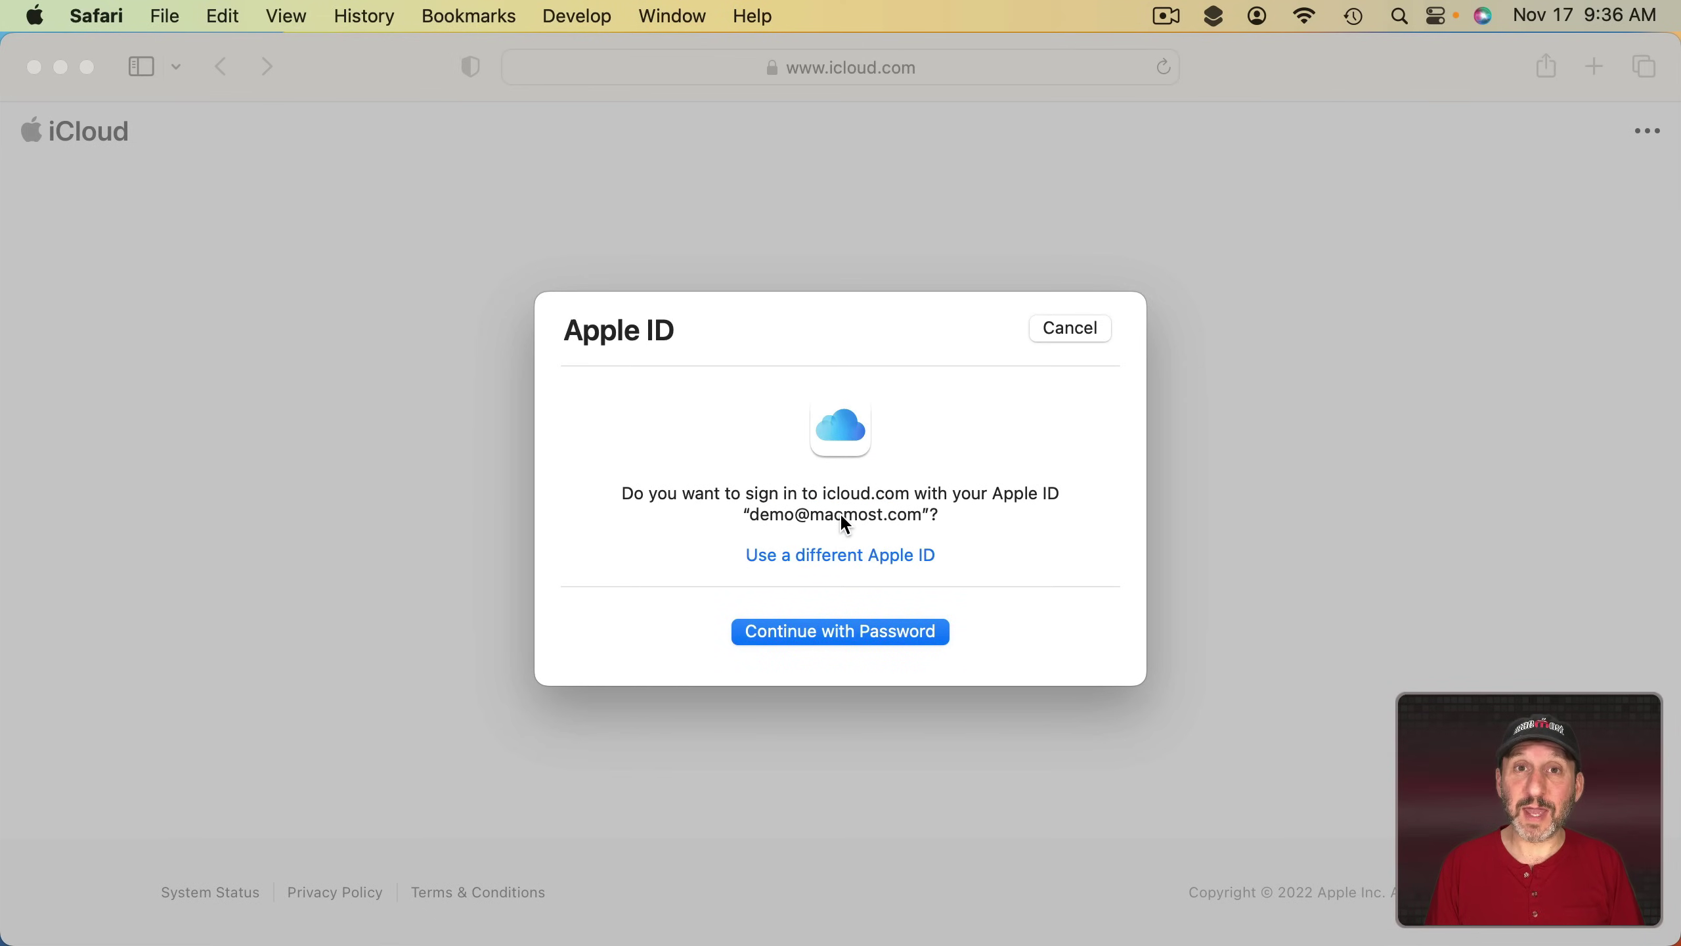
Step: Continue signing in to icloud.com with the suggested Apple ID and look over the home page tiles
{"action": "left_click", "coordinate": [828, 631]}
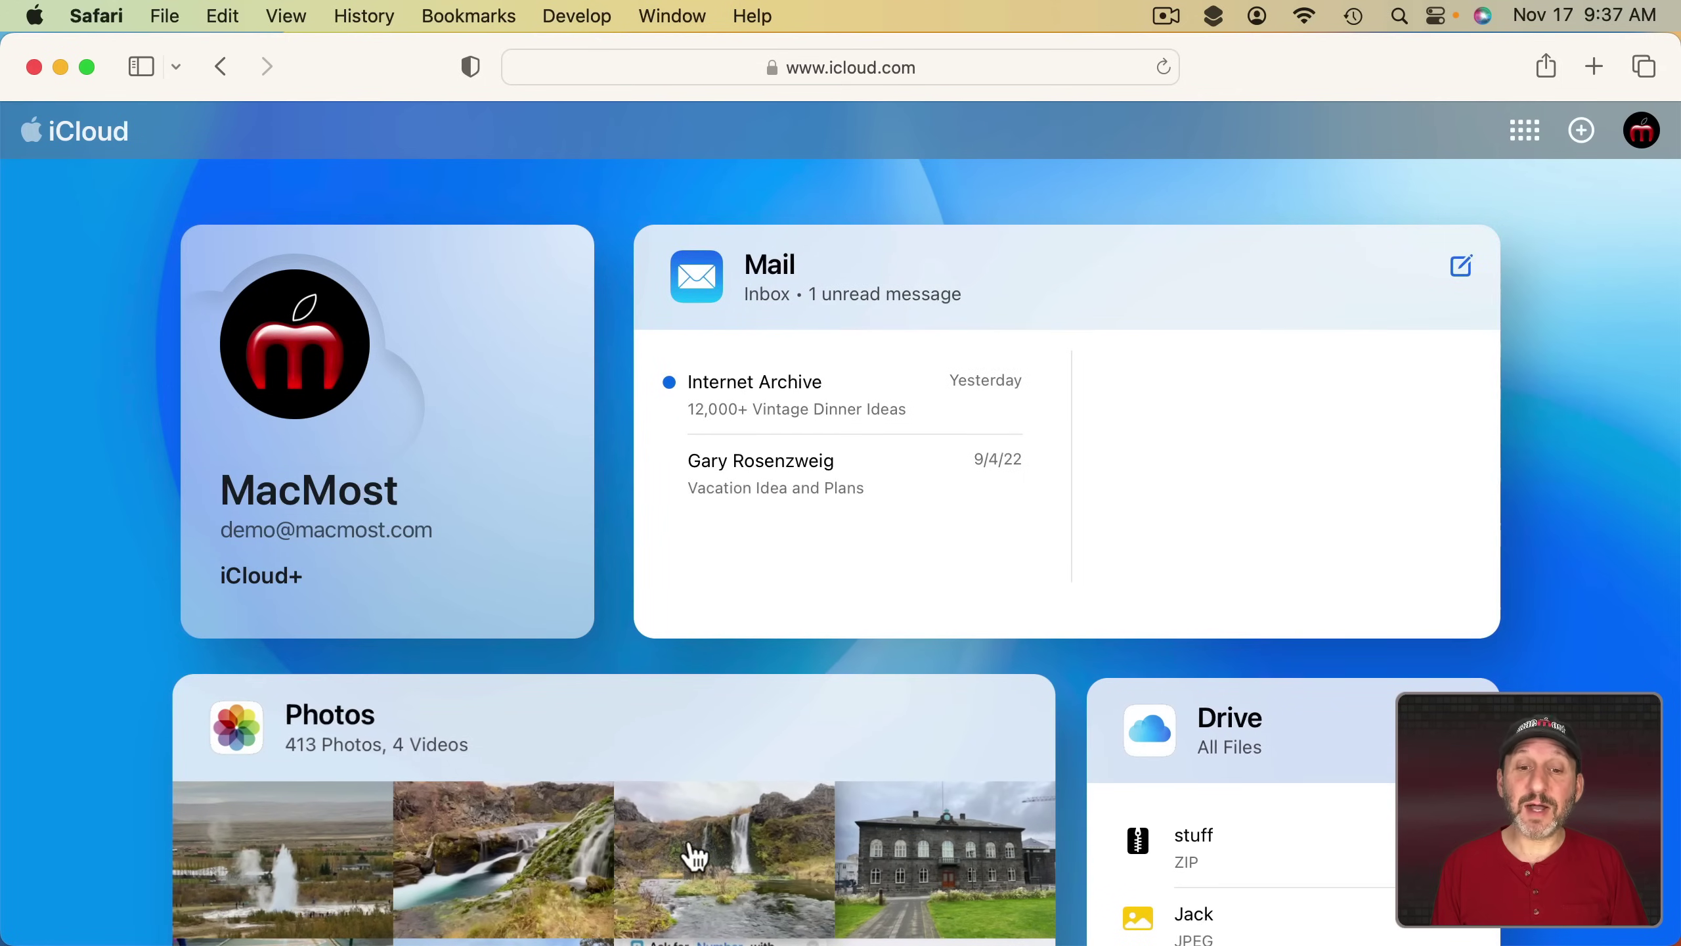
{"action": "scroll", "coordinate": [692, 855], "scroll_direction": "down", "scroll_amount": 2}
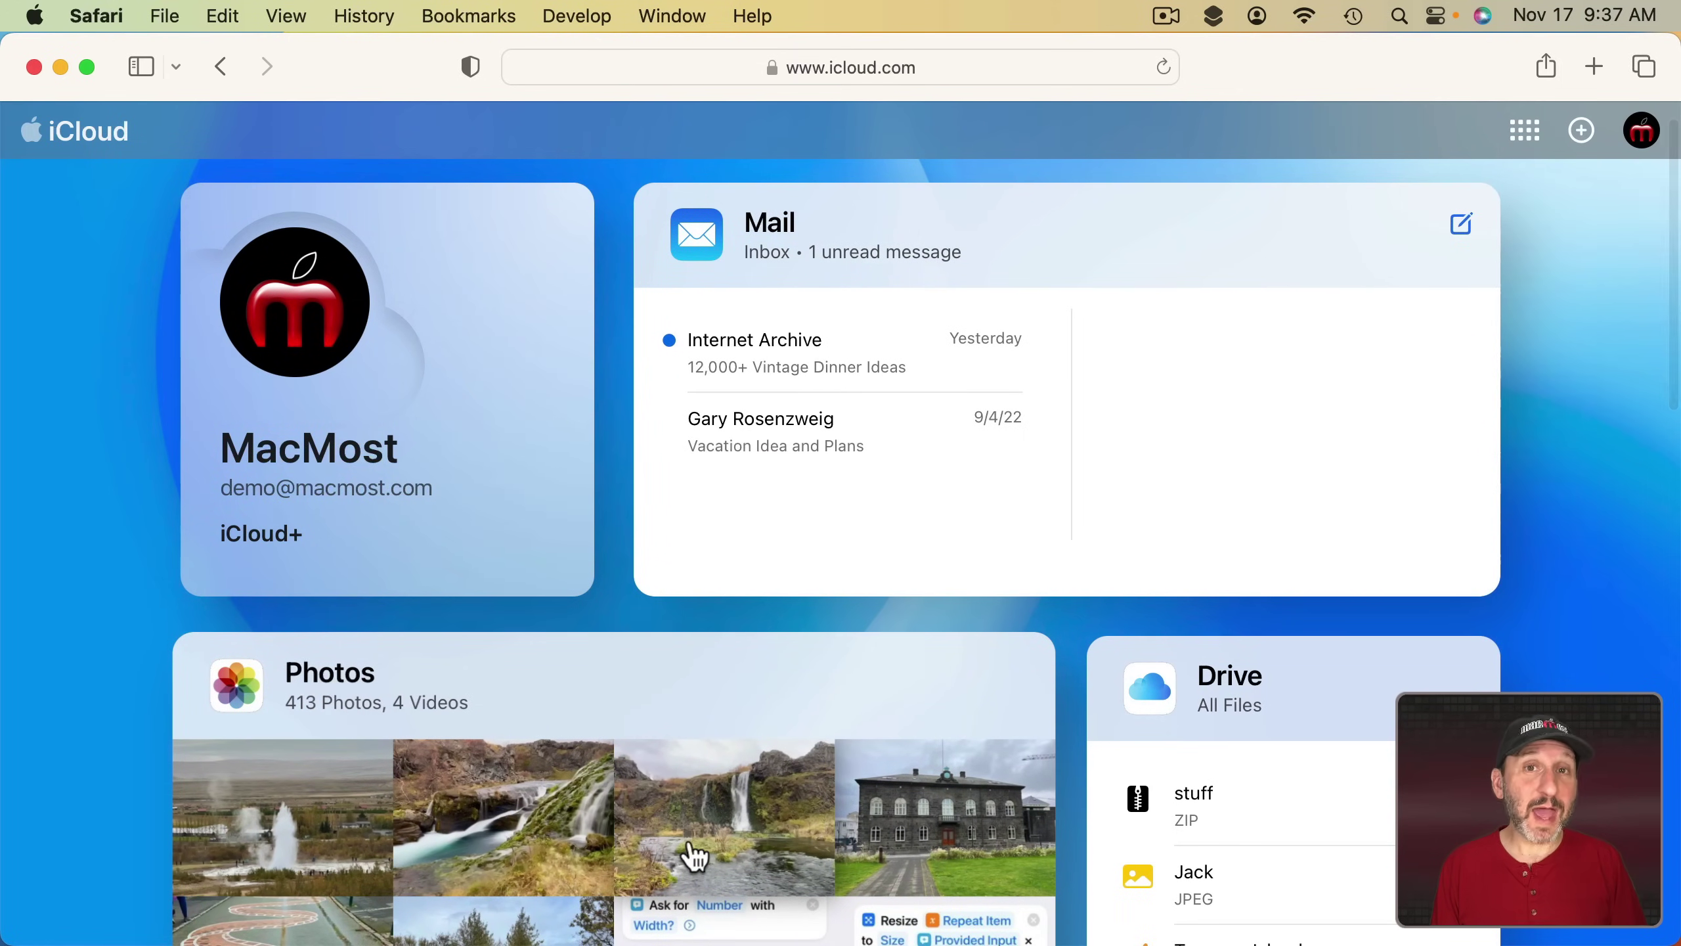
{"action": "scroll", "coordinate": [692, 854], "scroll_direction": "down", "scroll_amount": 3}
{"action": "scroll", "coordinate": [691, 855], "scroll_direction": "down", "scroll_amount": 8}
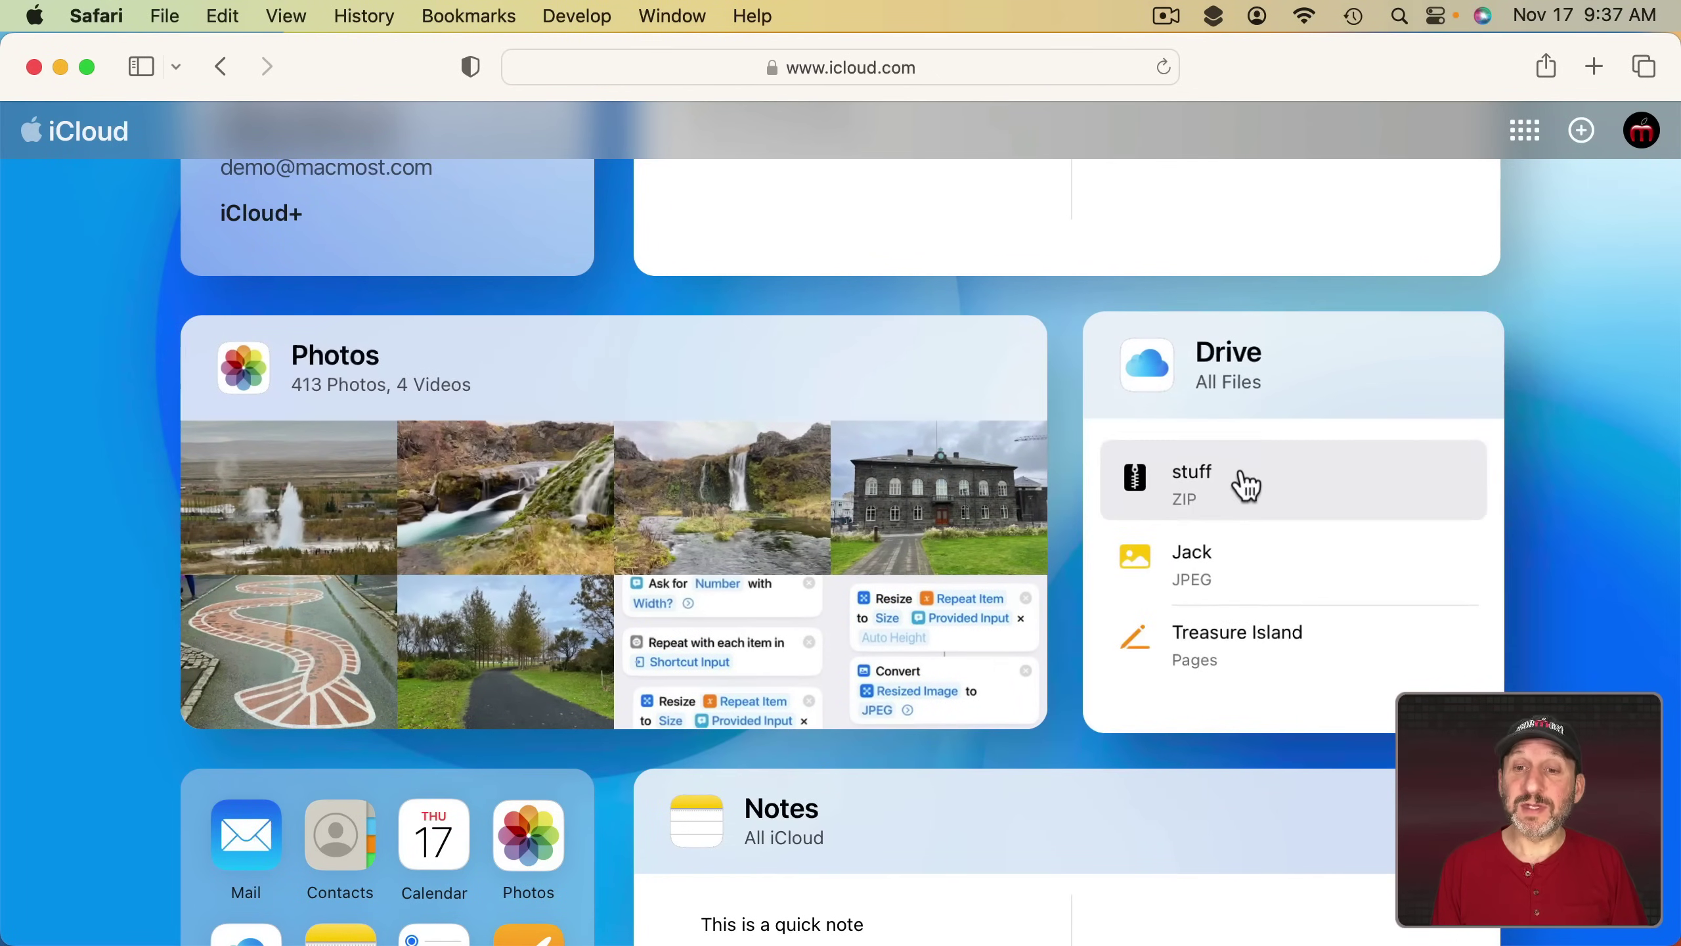
{"action": "scroll", "coordinate": [1224, 639], "scroll_direction": "down", "scroll_amount": 12}
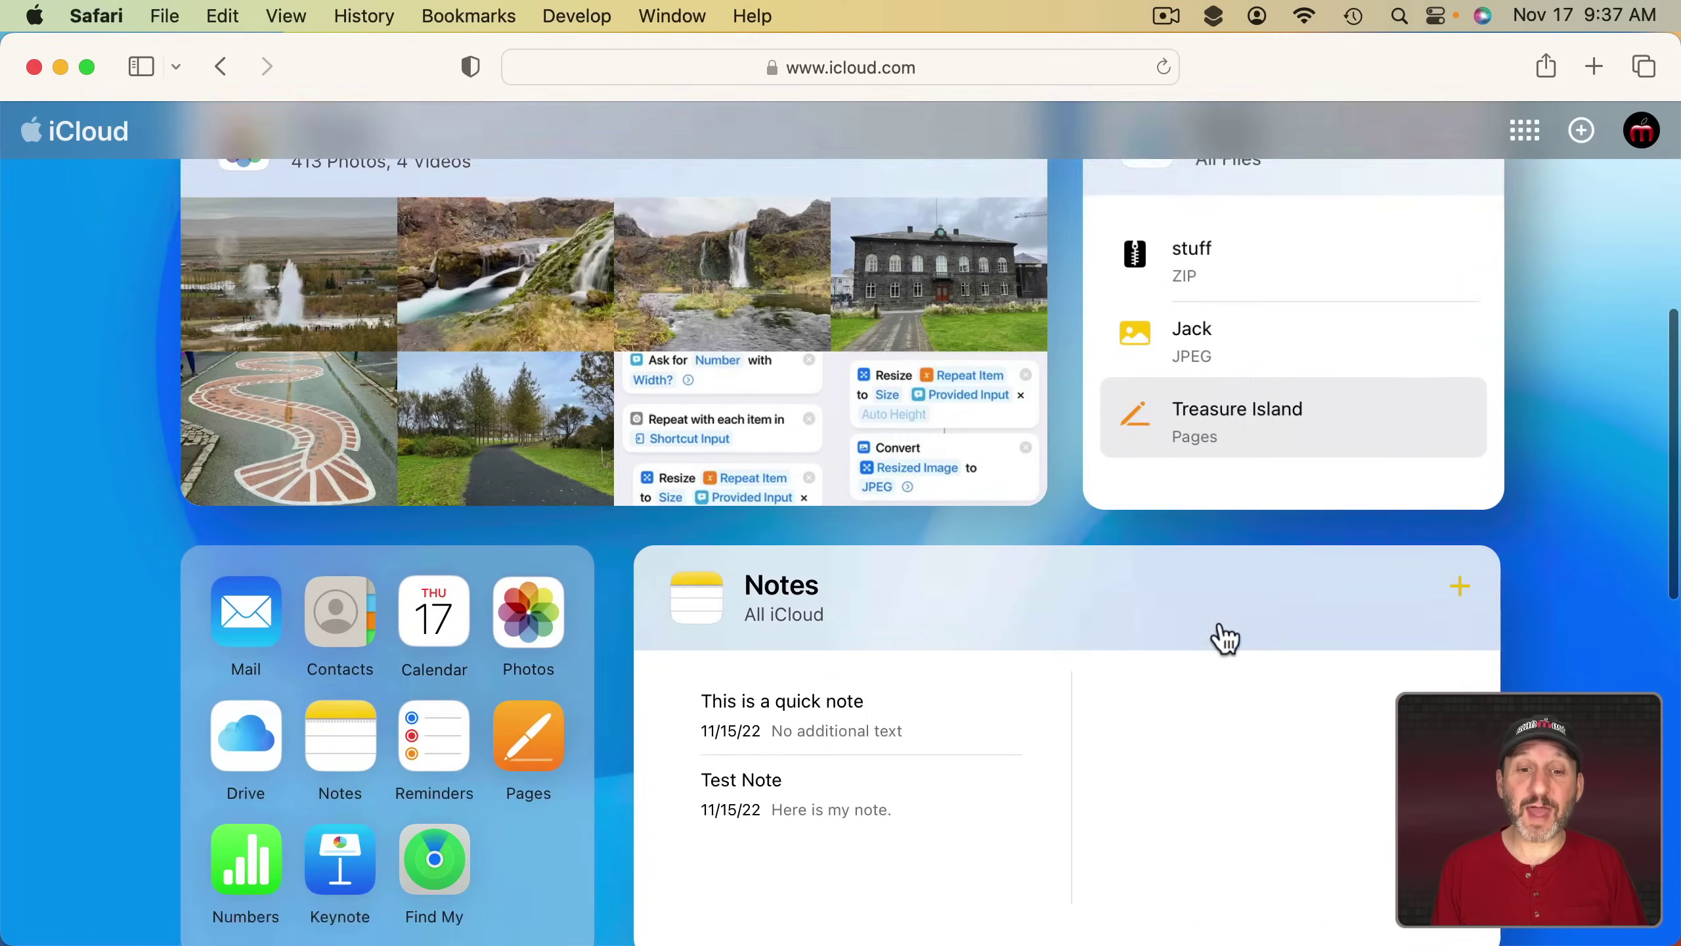
{"action": "scroll", "coordinate": [907, 662], "scroll_direction": "up", "scroll_amount": 20}
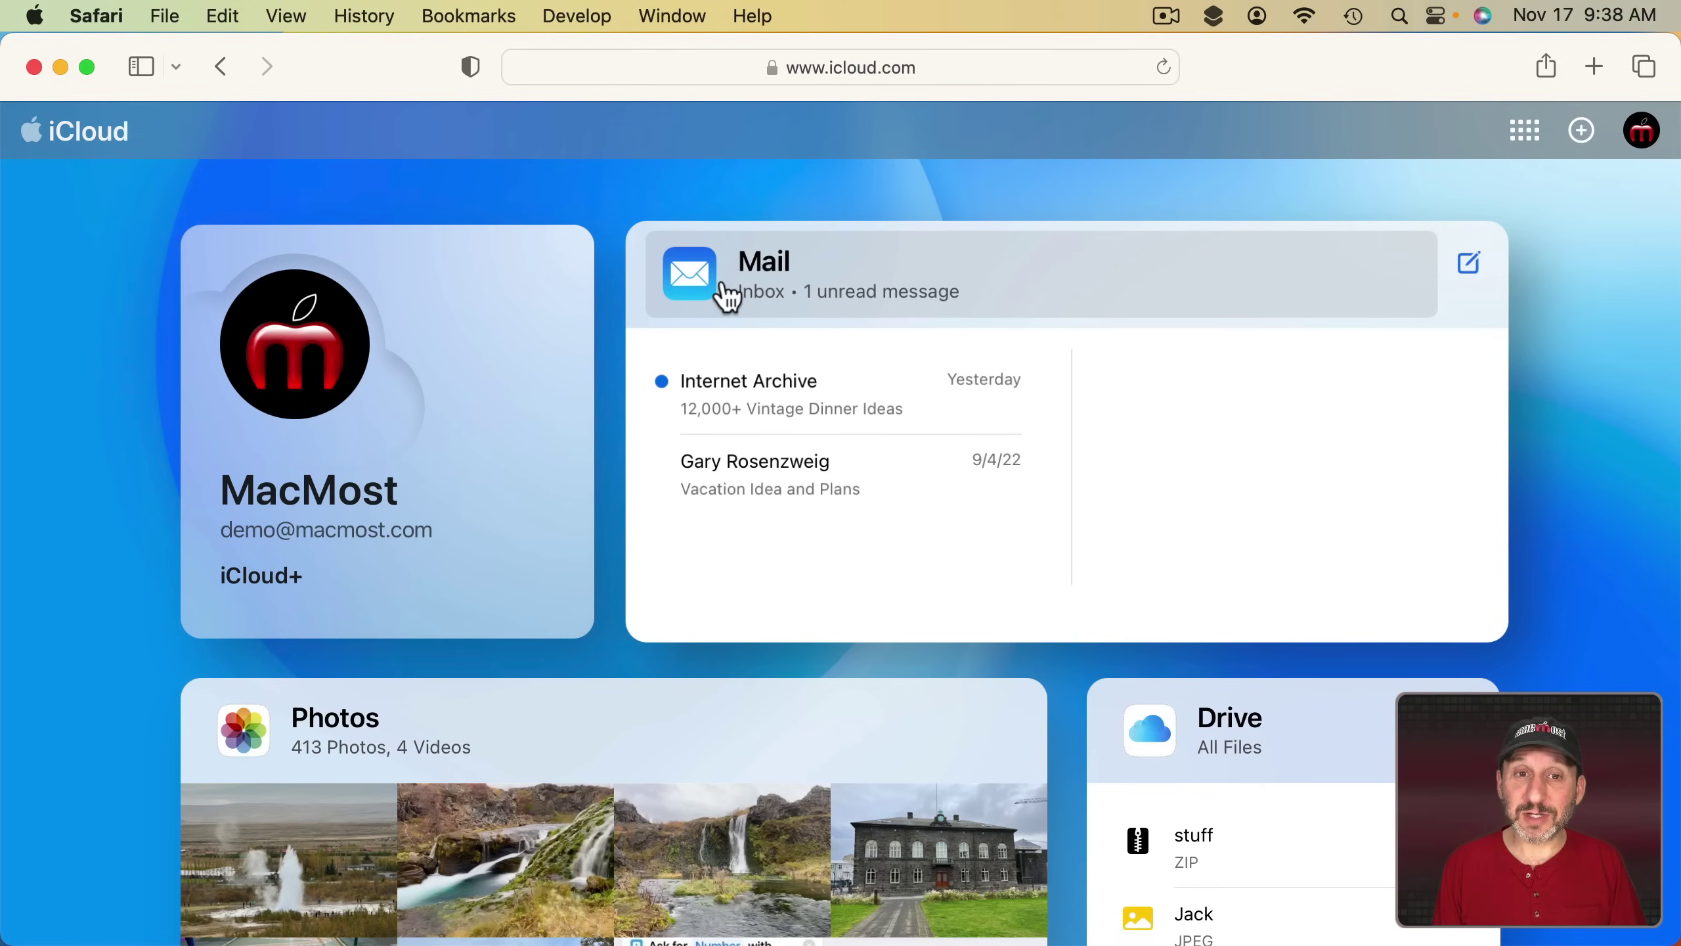
Step: Open iCloud Mail, read the "Vacation Idea and Plans" message and check which actions are available for it
{"action": "left_click", "coordinate": [787, 295]}
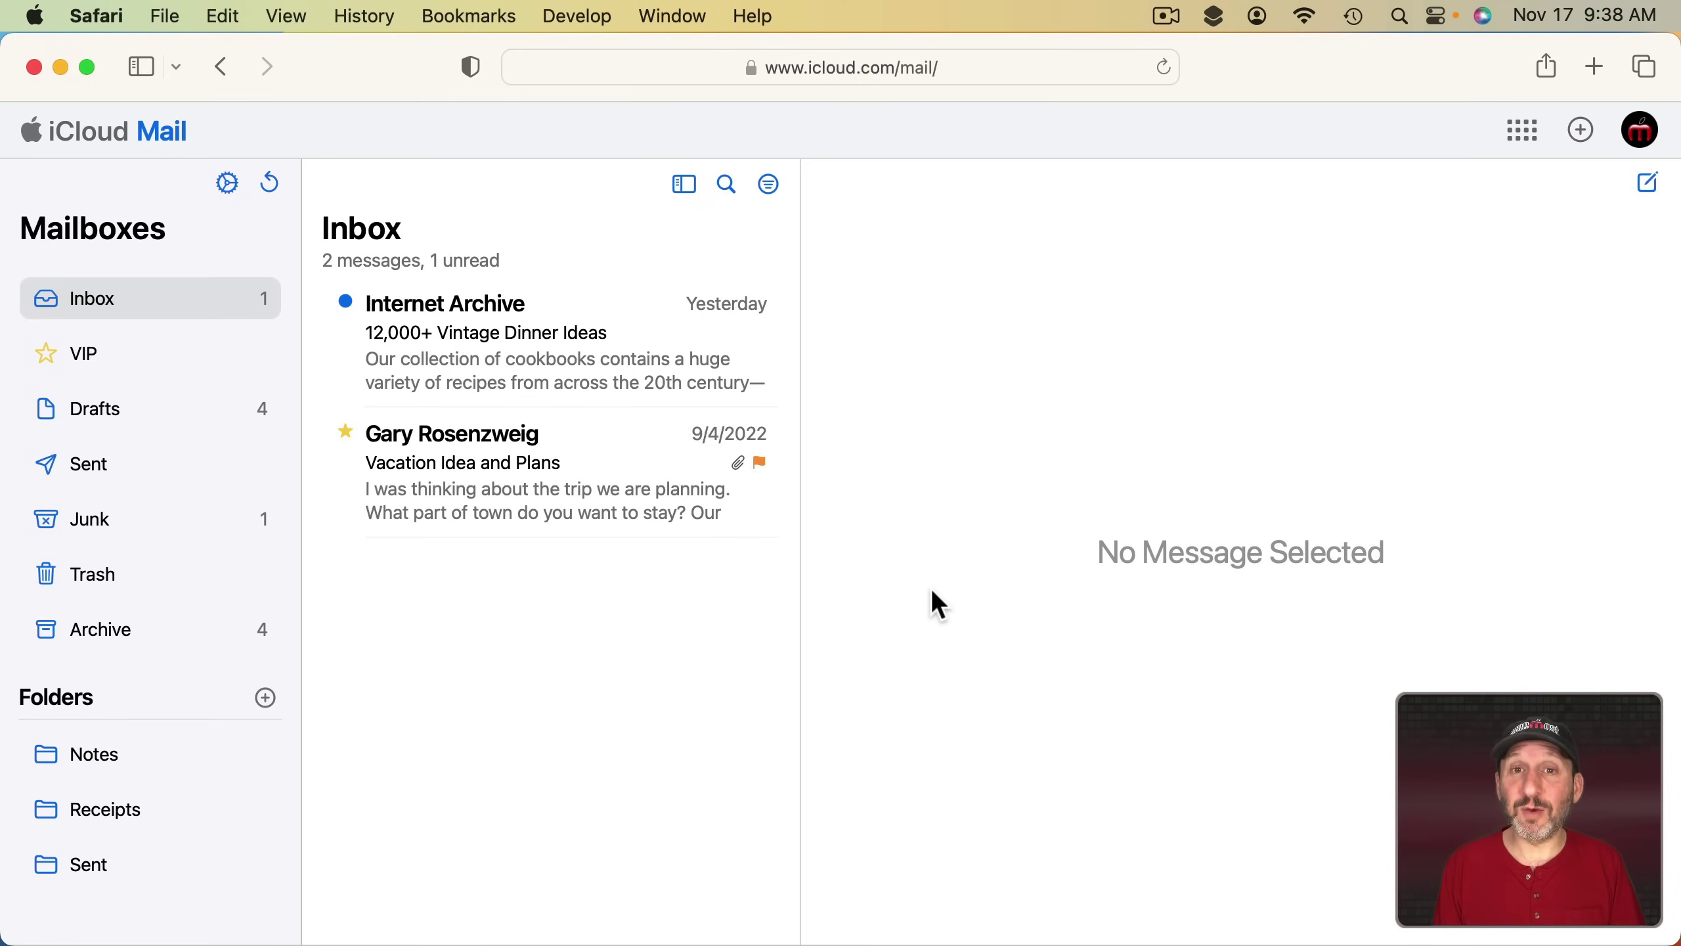
{"action": "left_click", "coordinate": [479, 471]}
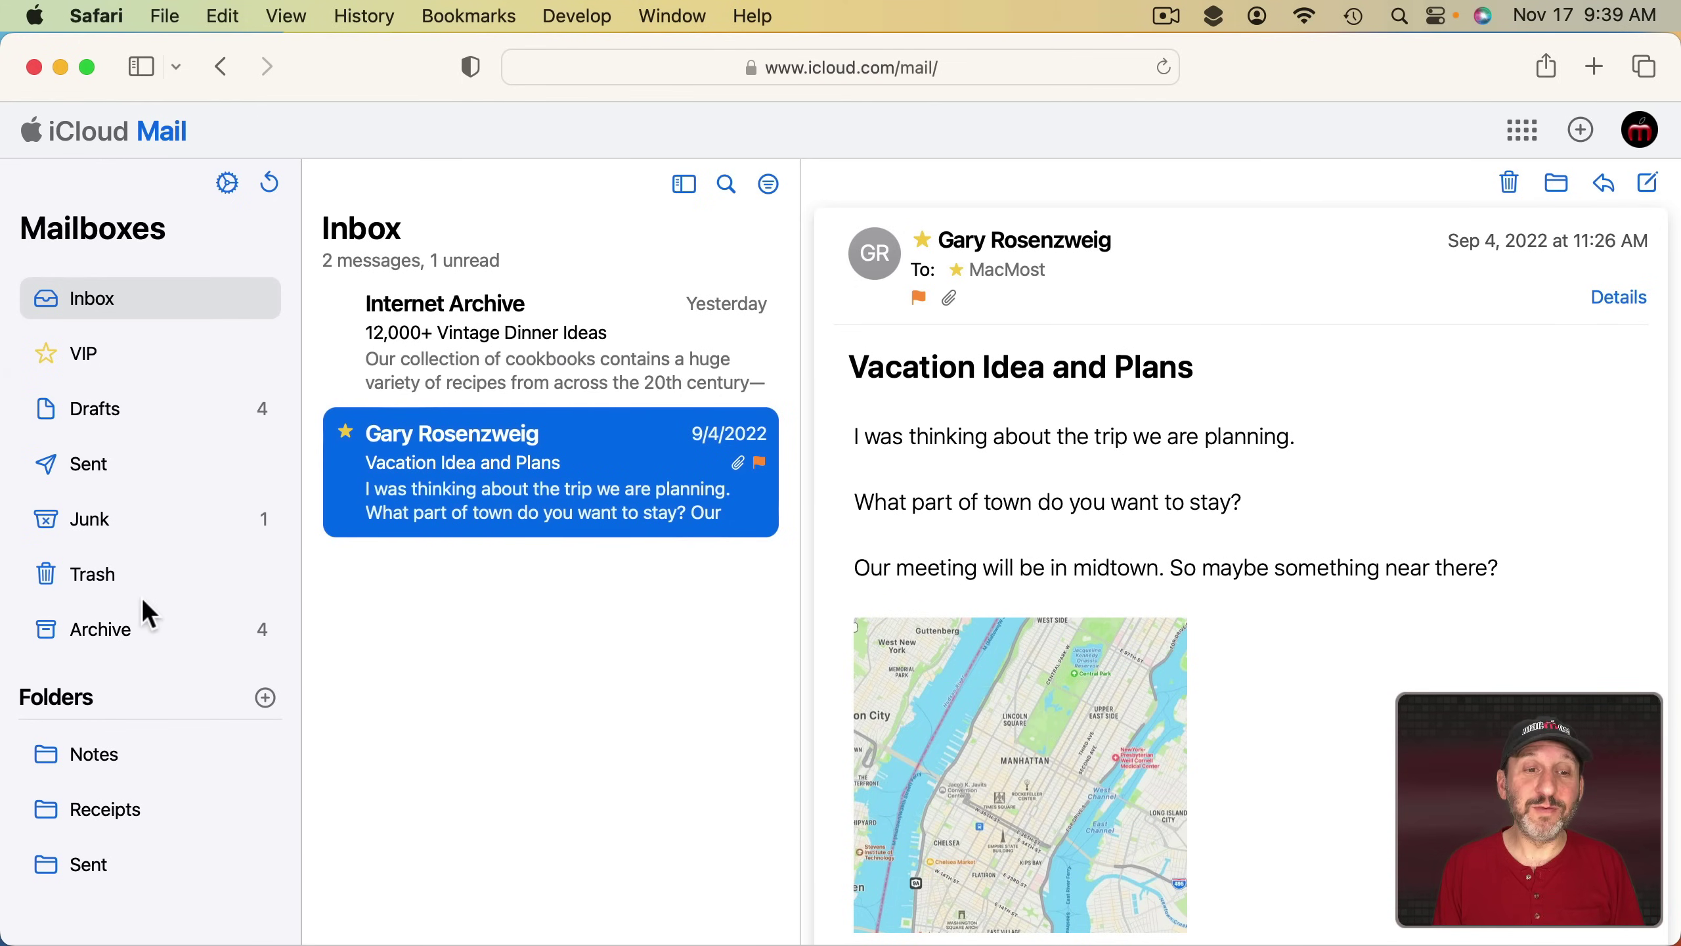
{"action": "right_click", "coordinate": [461, 465]}
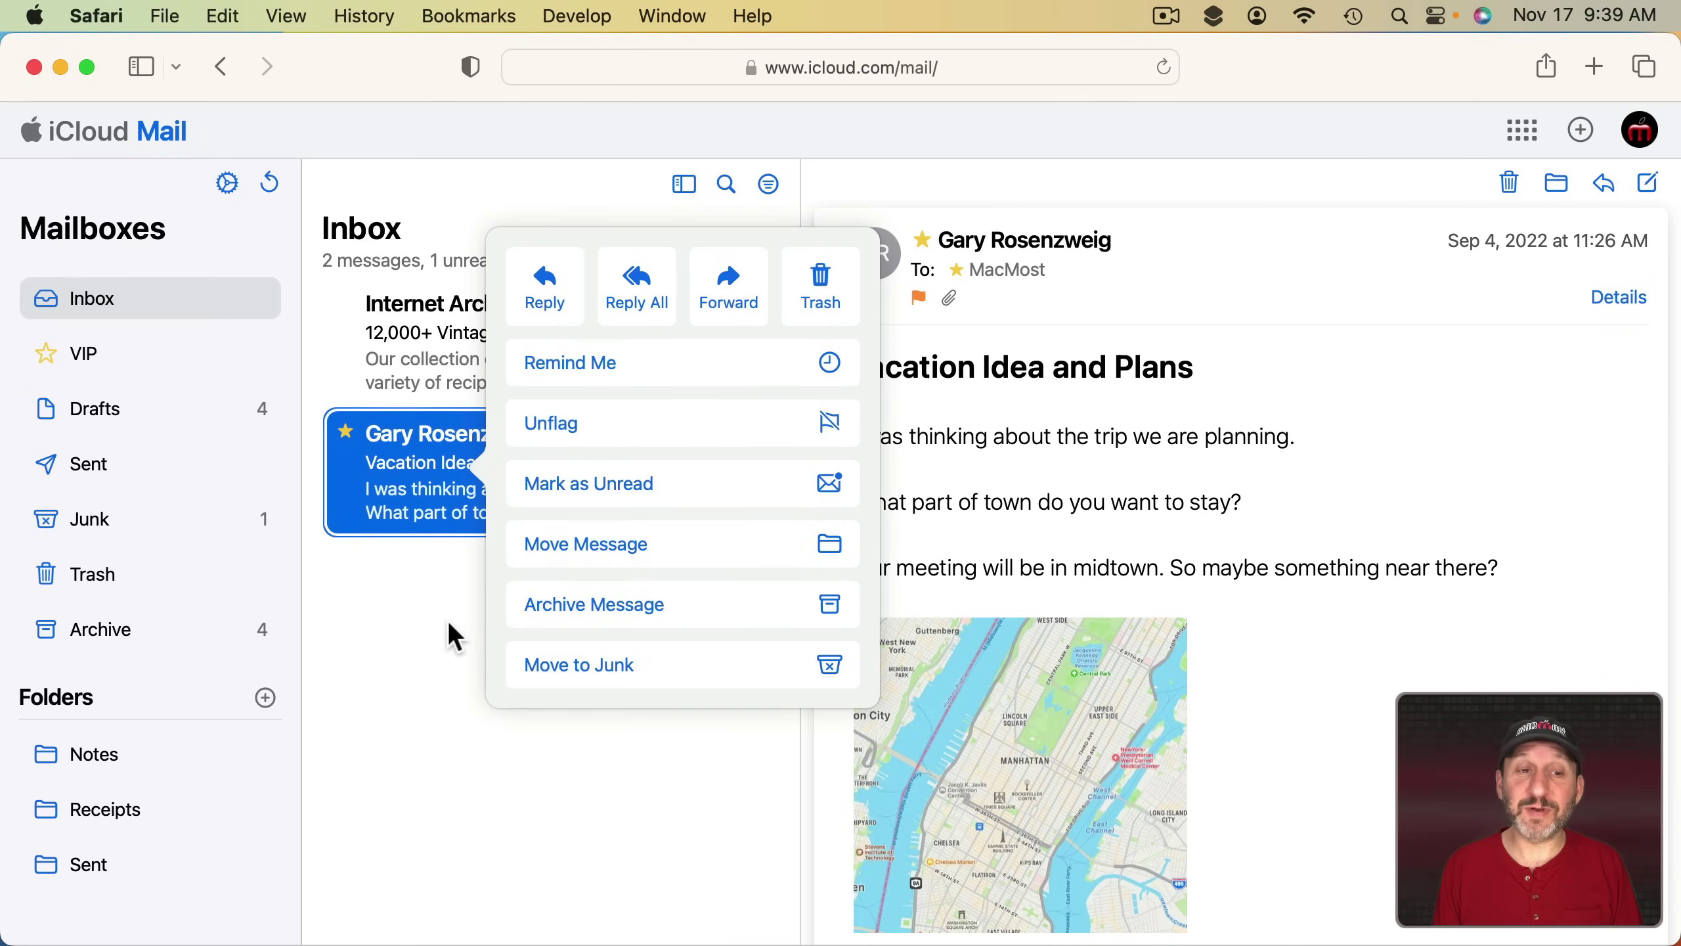
{"action": "left_click", "coordinate": [437, 596]}
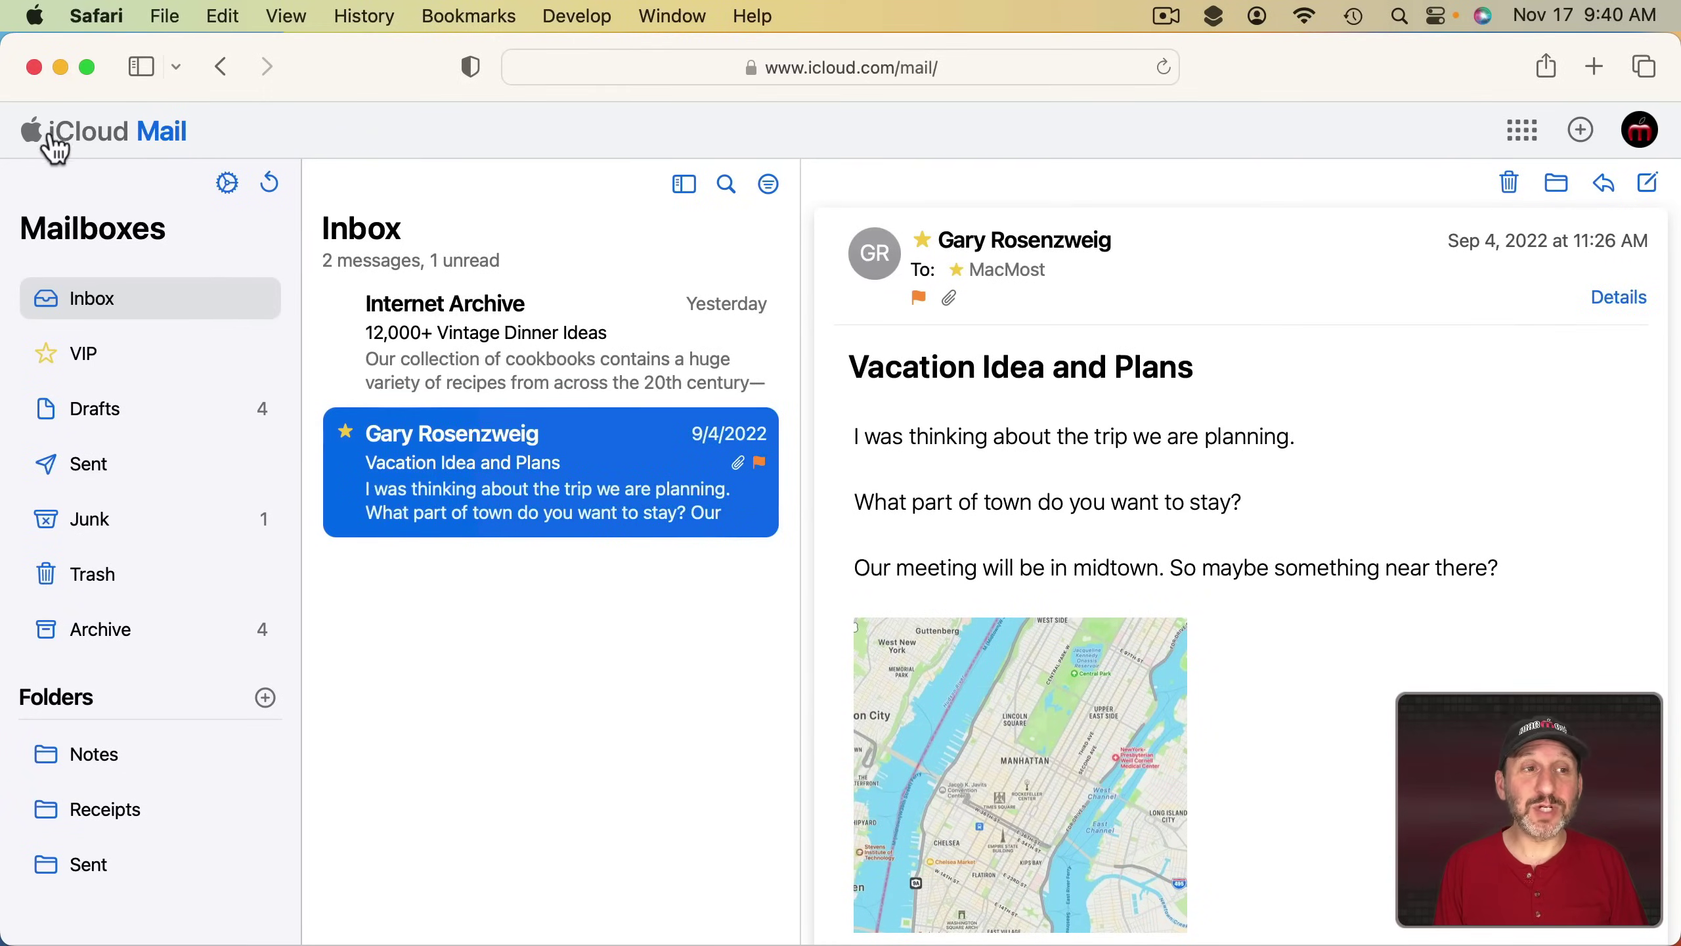
Step: Go back to the iCloud home page, view the second photo in the Photos tile, and return to the photo library
{"action": "left_click", "coordinate": [53, 139]}
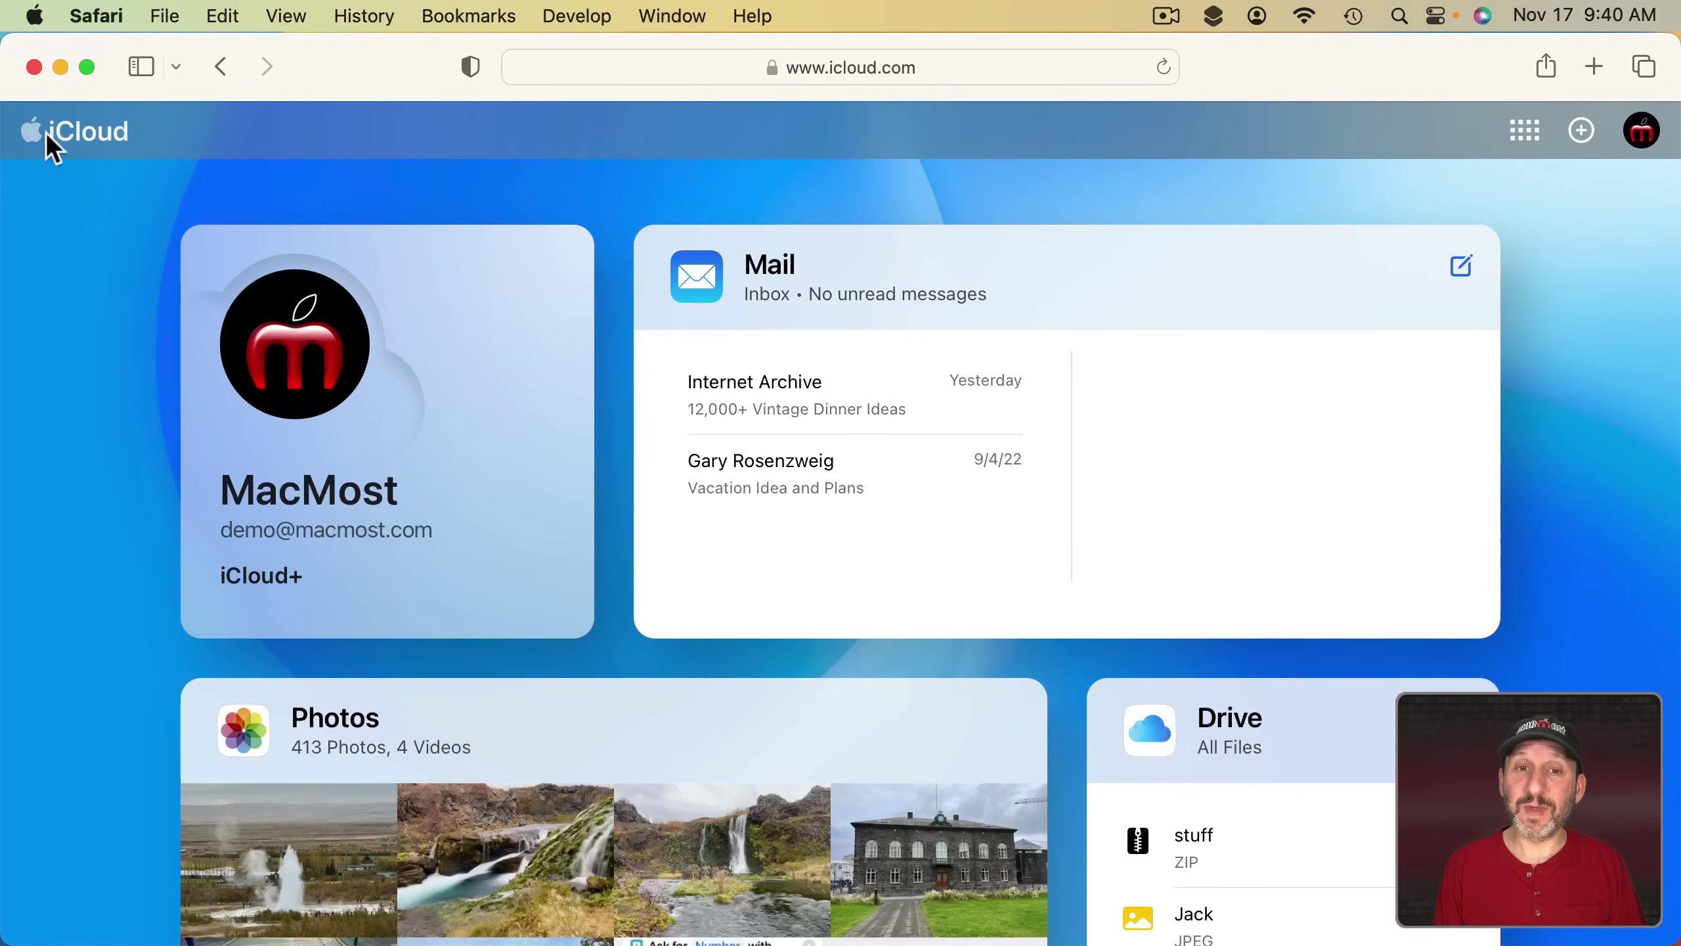
{"action": "scroll", "coordinate": [781, 488], "scroll_direction": "down", "scroll_amount": 5}
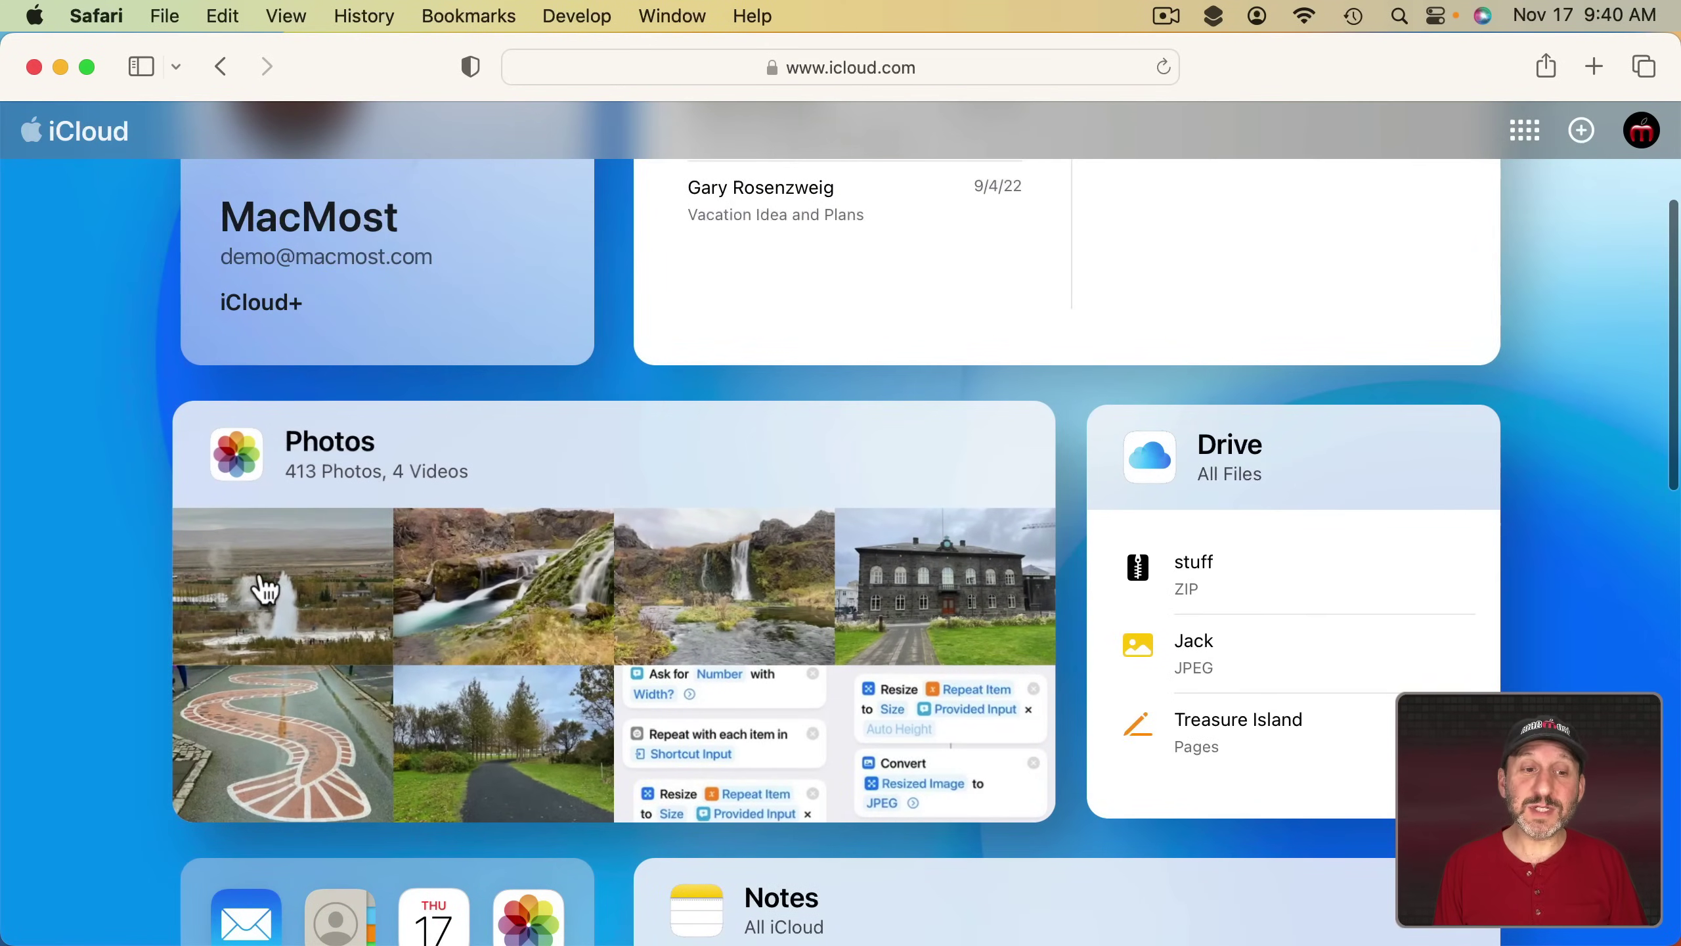
{"action": "left_click", "coordinate": [508, 606]}
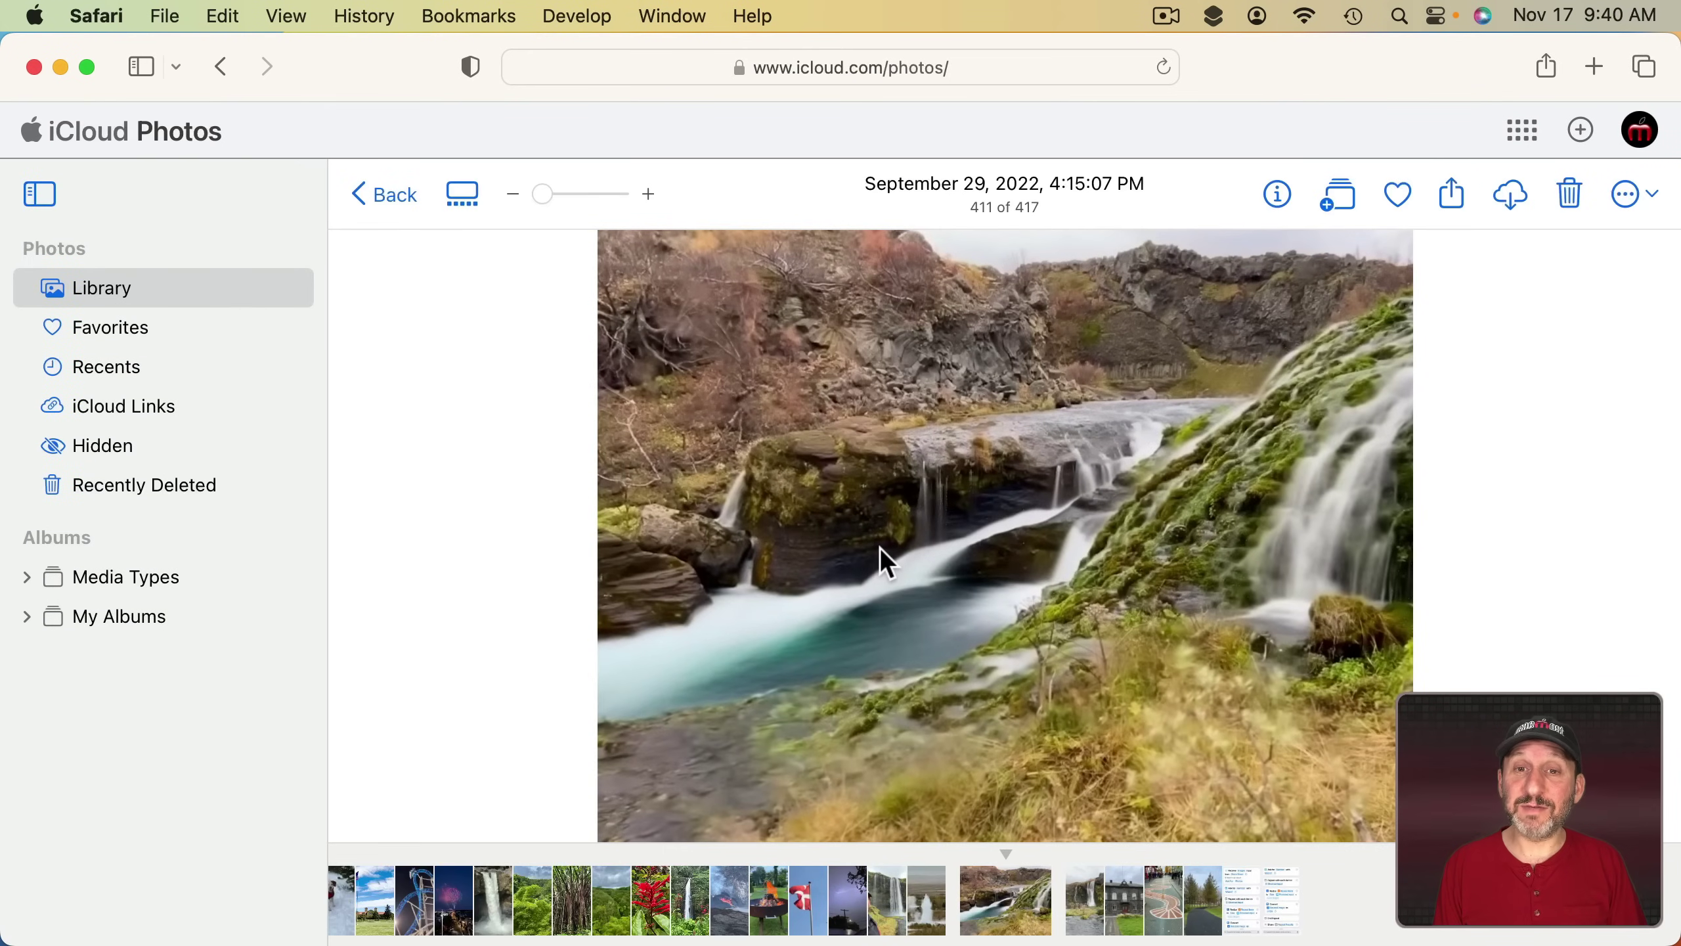
{"action": "left_click", "coordinate": [376, 195]}
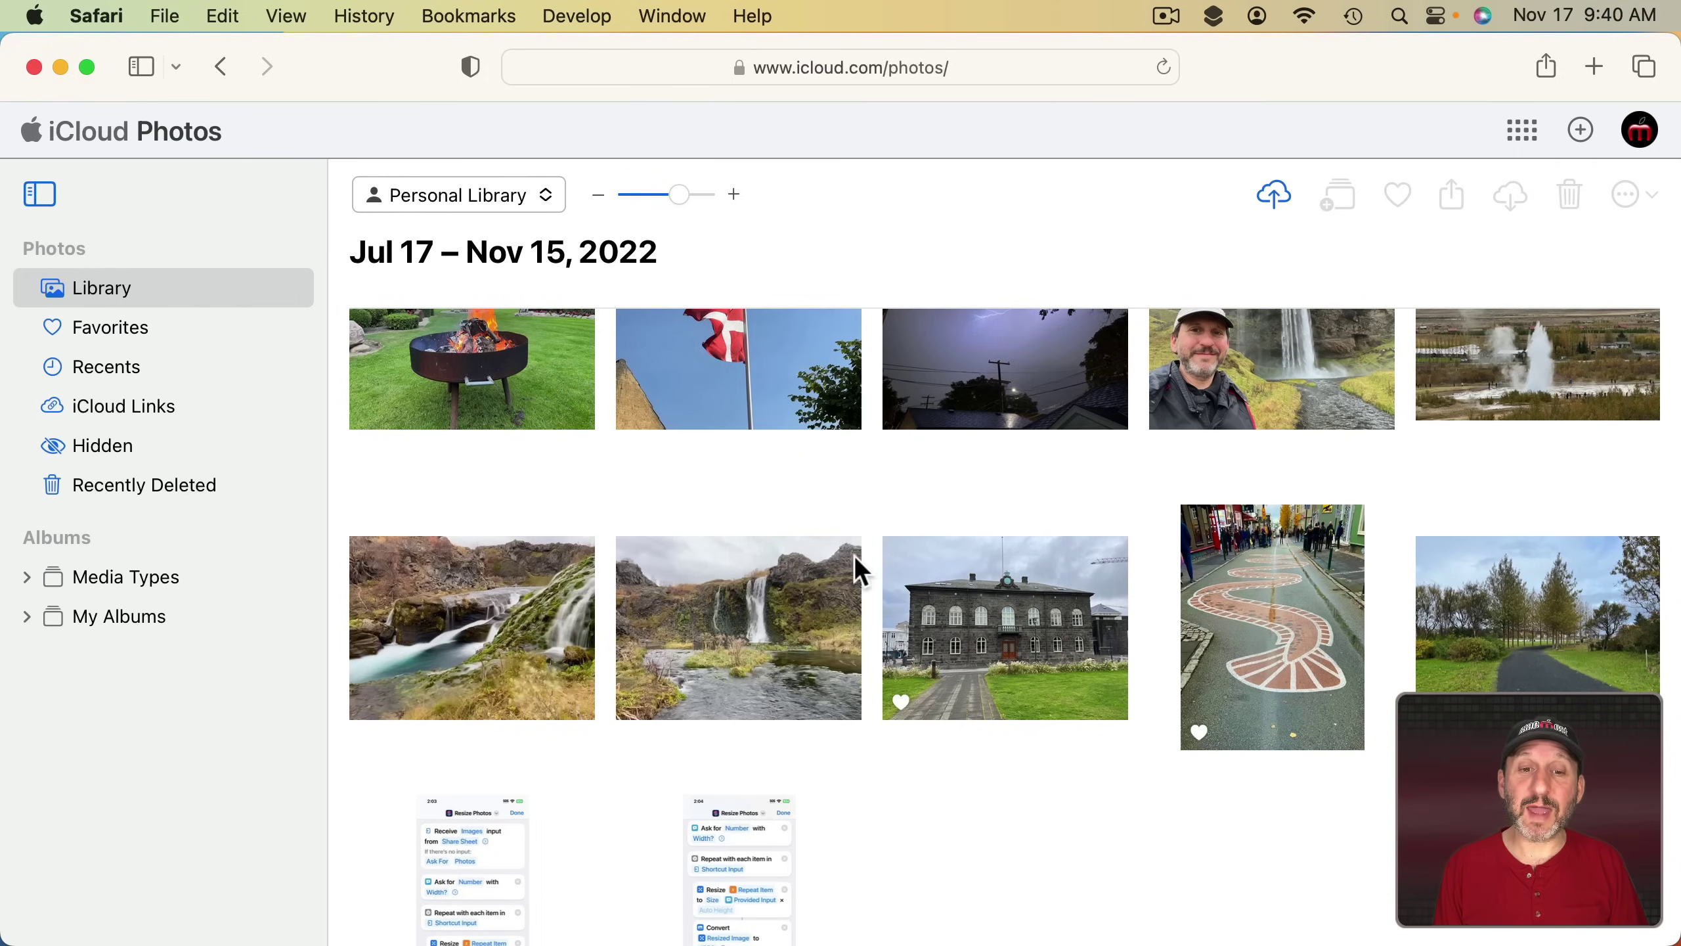
Step: Select the waterfall photo beside the river shot, check its additional options, and inspect the upload file chooser without uploading anything
{"action": "left_click", "coordinate": [788, 625]}
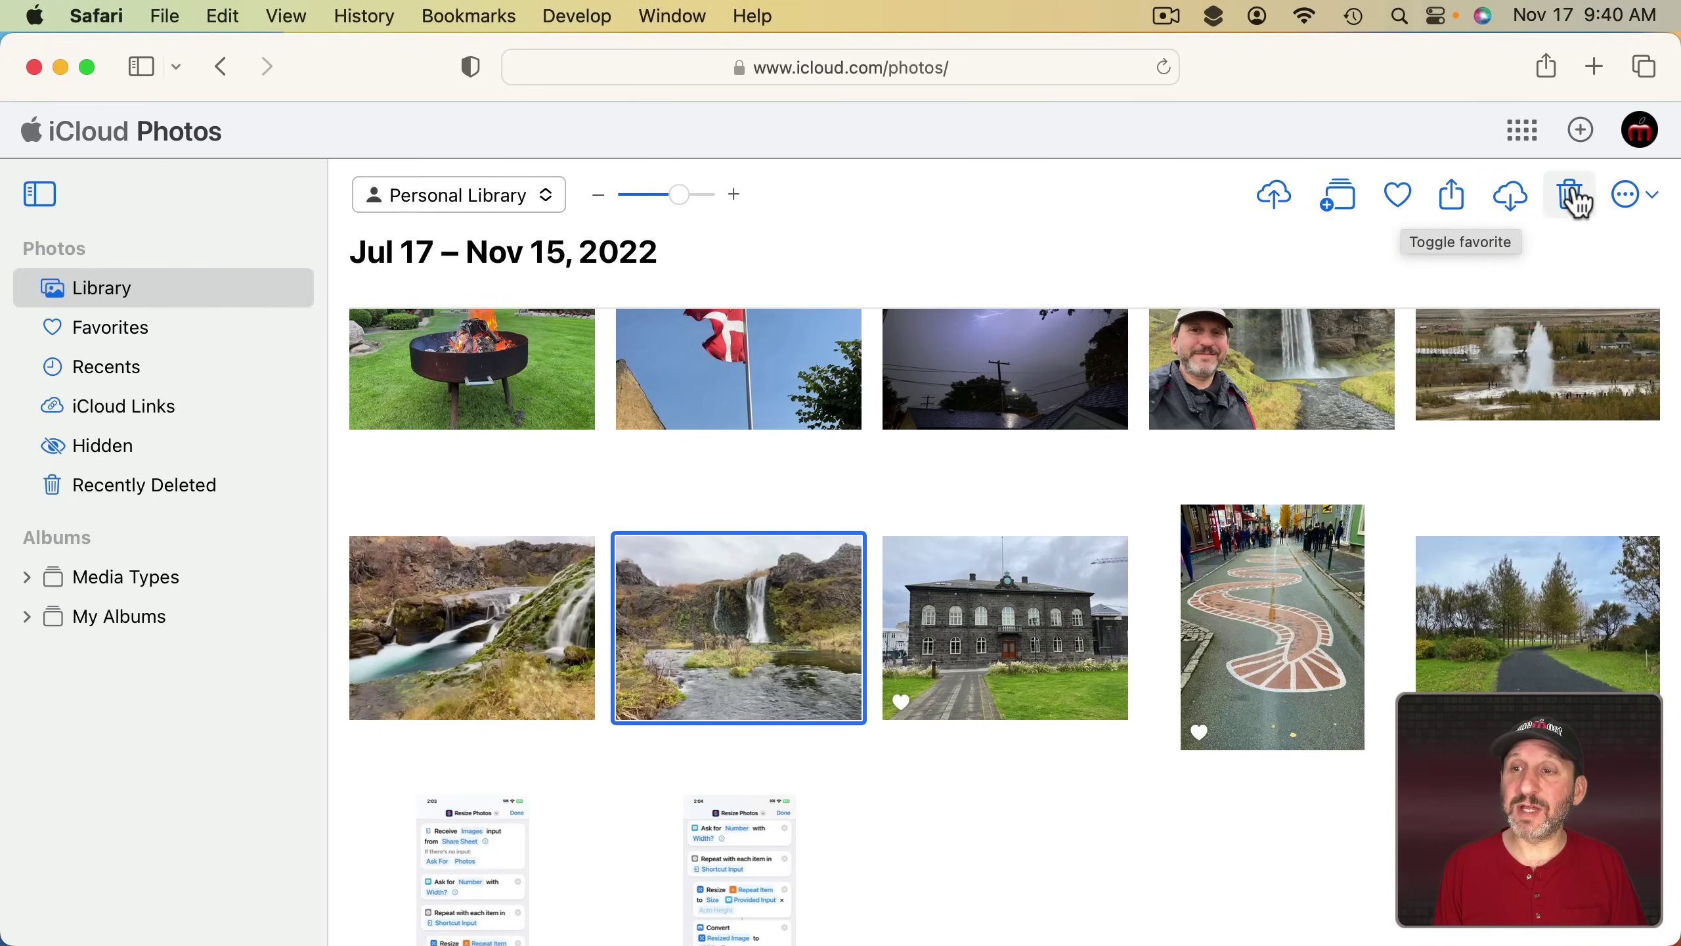
{"action": "left_click", "coordinate": [1625, 199]}
{"action": "left_click", "coordinate": [1259, 257]}
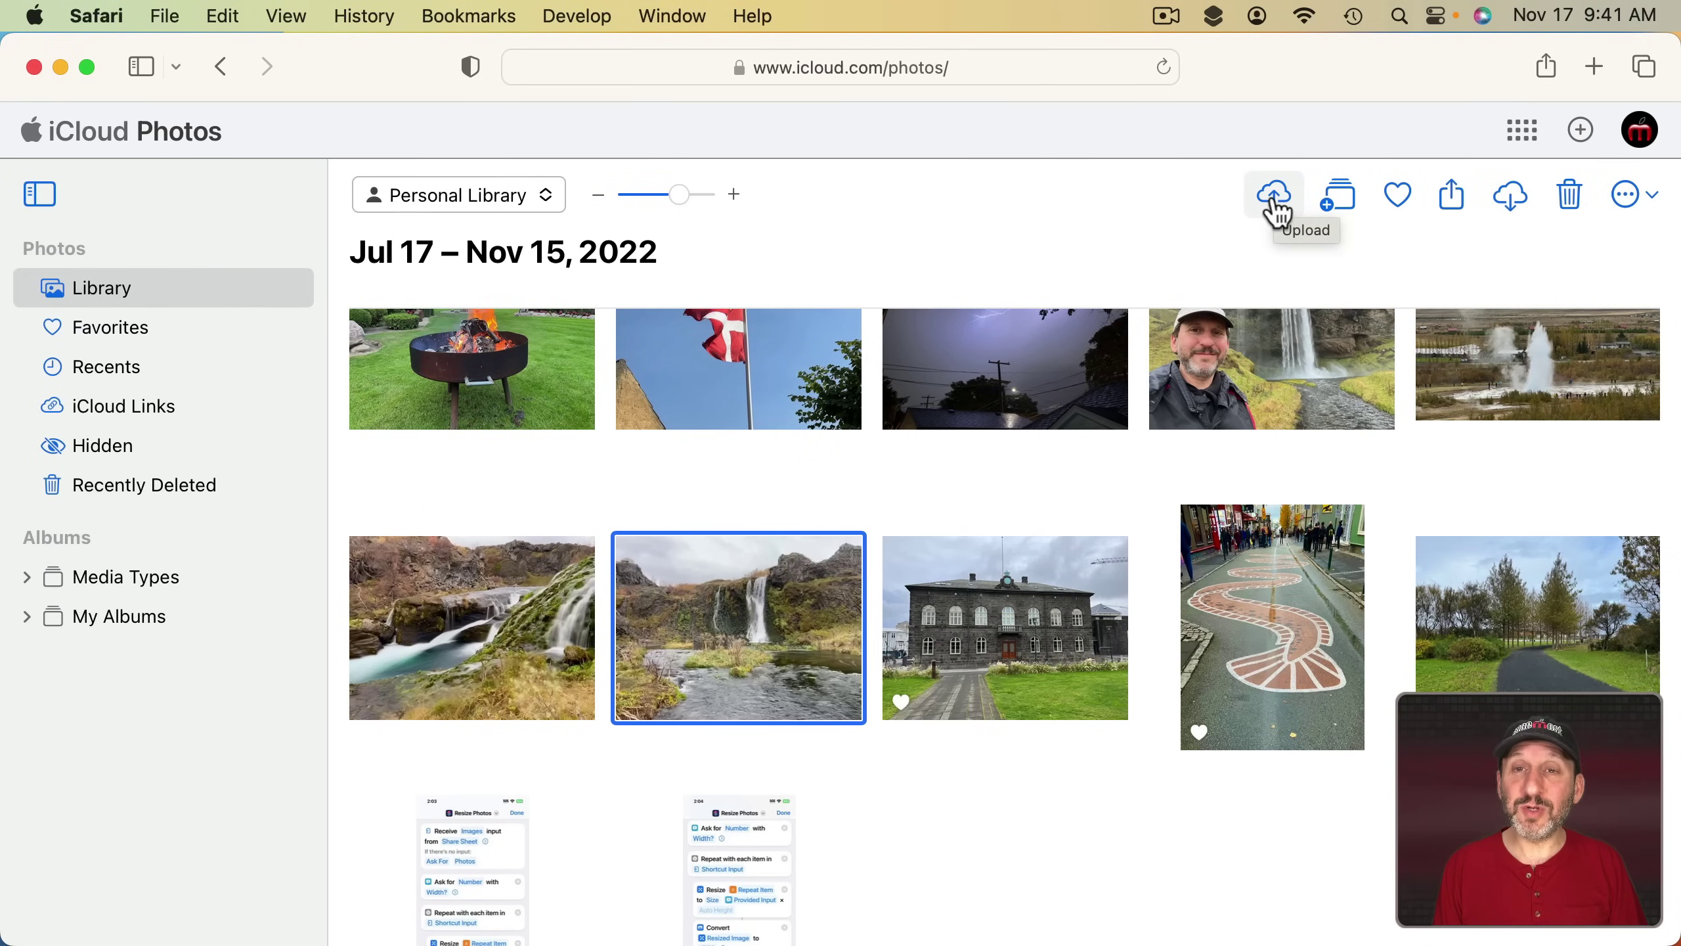
{"action": "left_click", "coordinate": [1271, 202]}
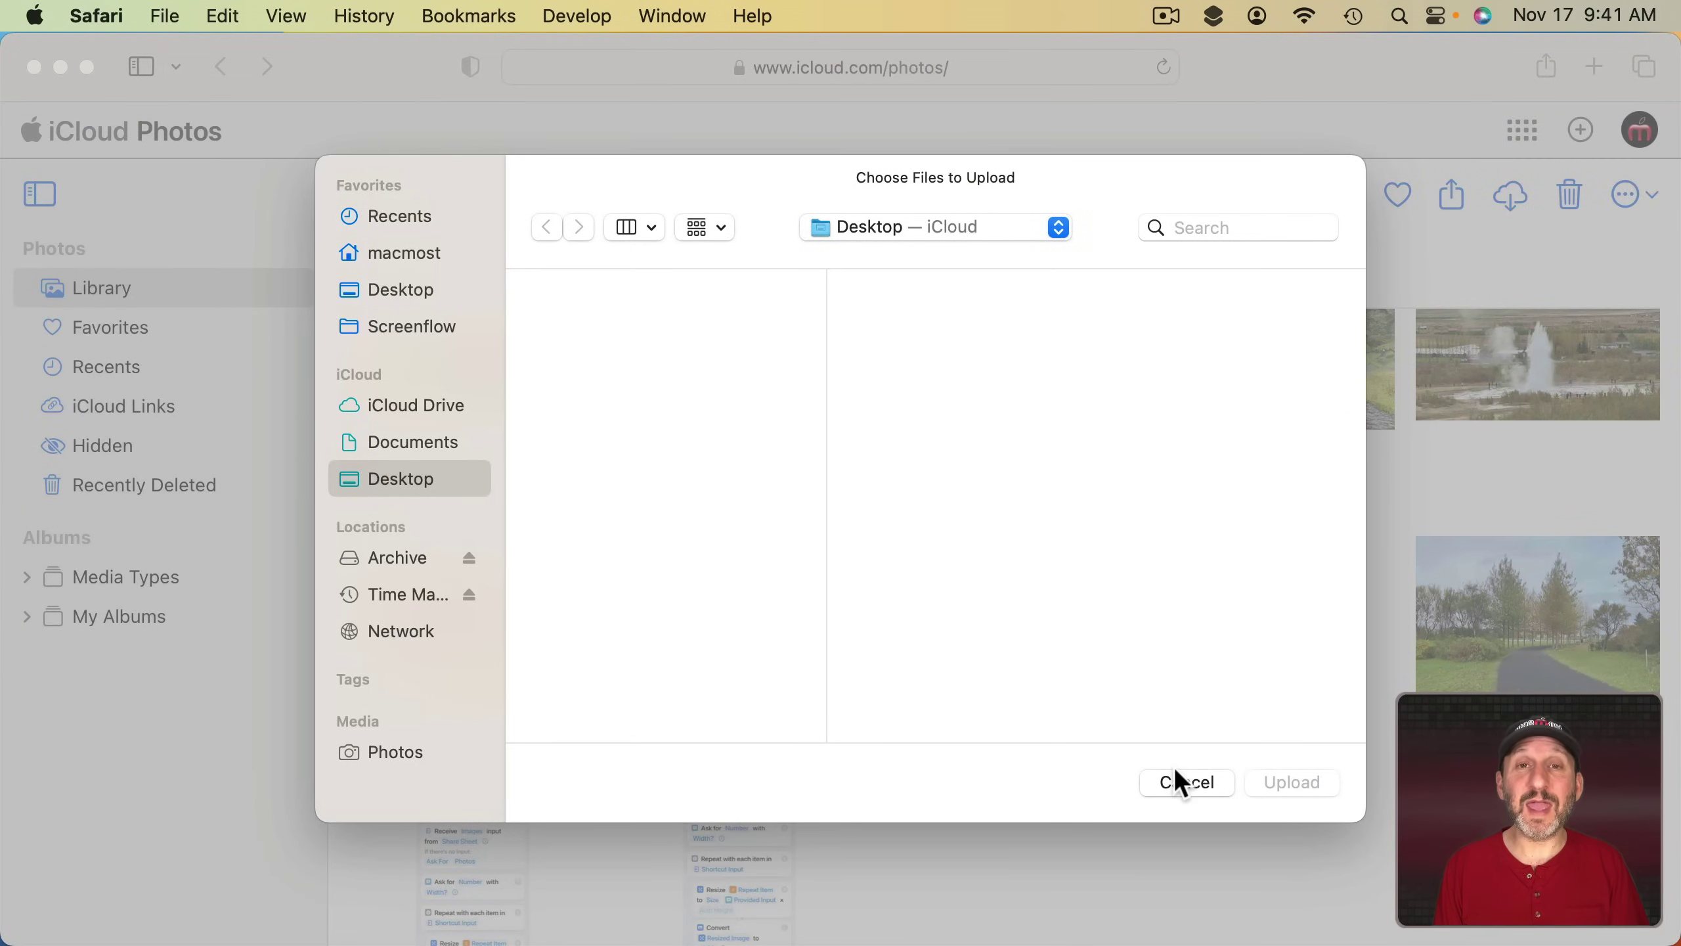
{"action": "left_click", "coordinate": [1186, 782]}
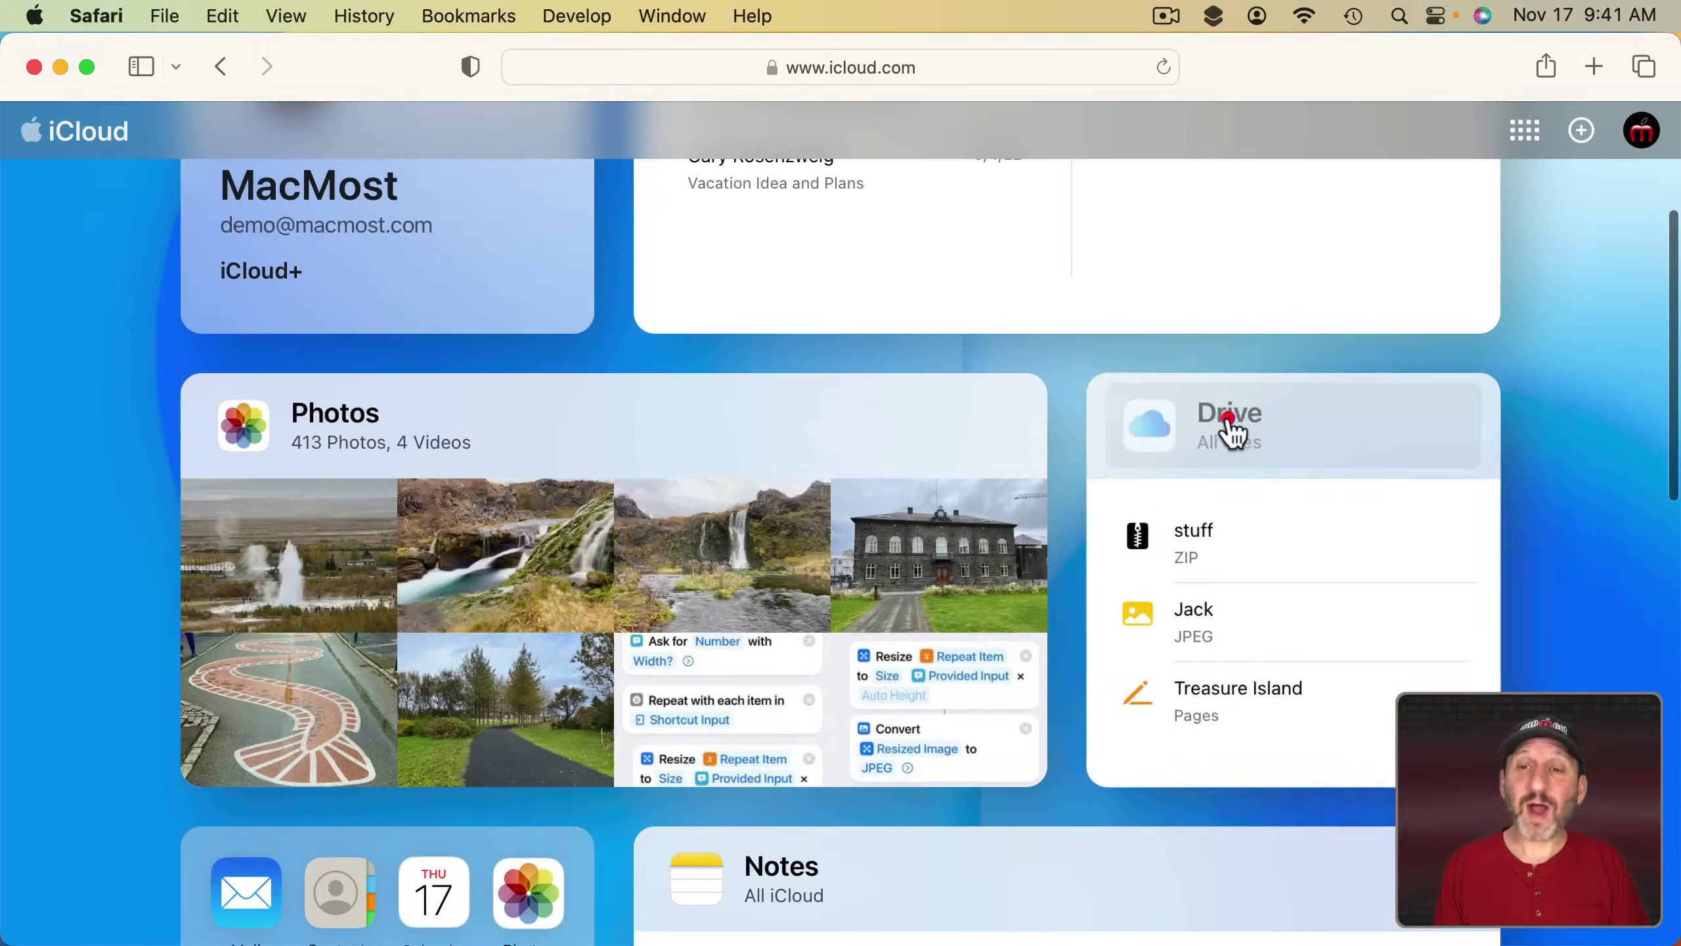
Step: Open iCloud Drive and browse to the Files folder inside Documents
{"action": "left_click", "coordinate": [1231, 427]}
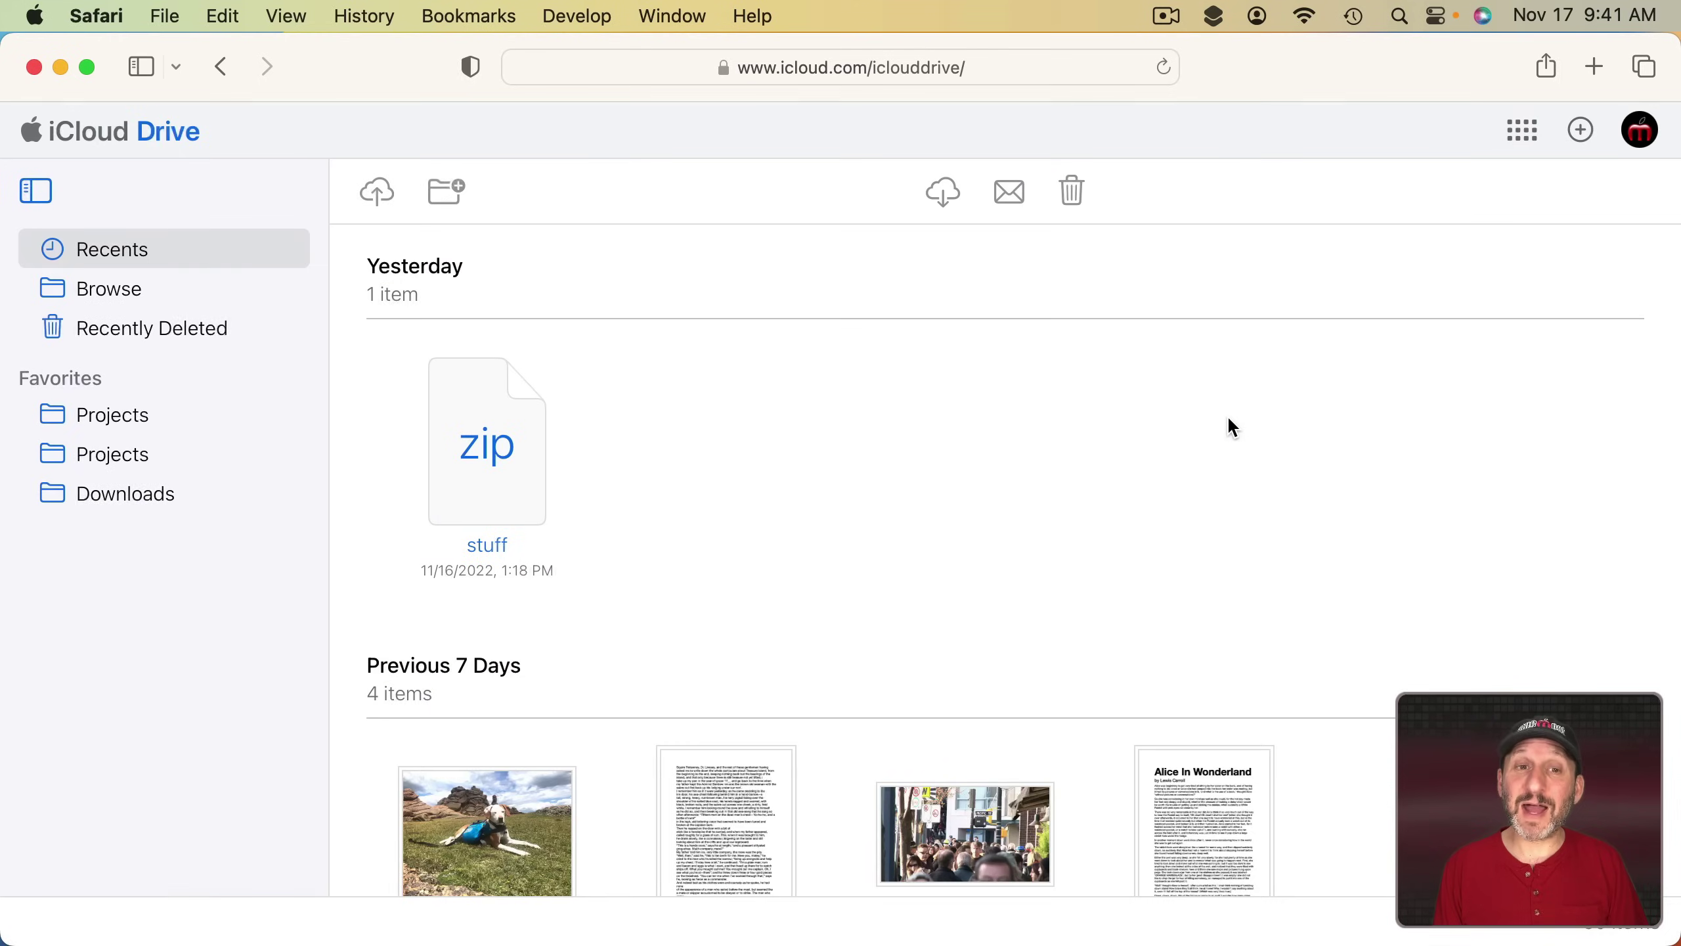
{"action": "left_click", "coordinate": [132, 296]}
{"action": "double_click", "coordinate": [754, 407]}
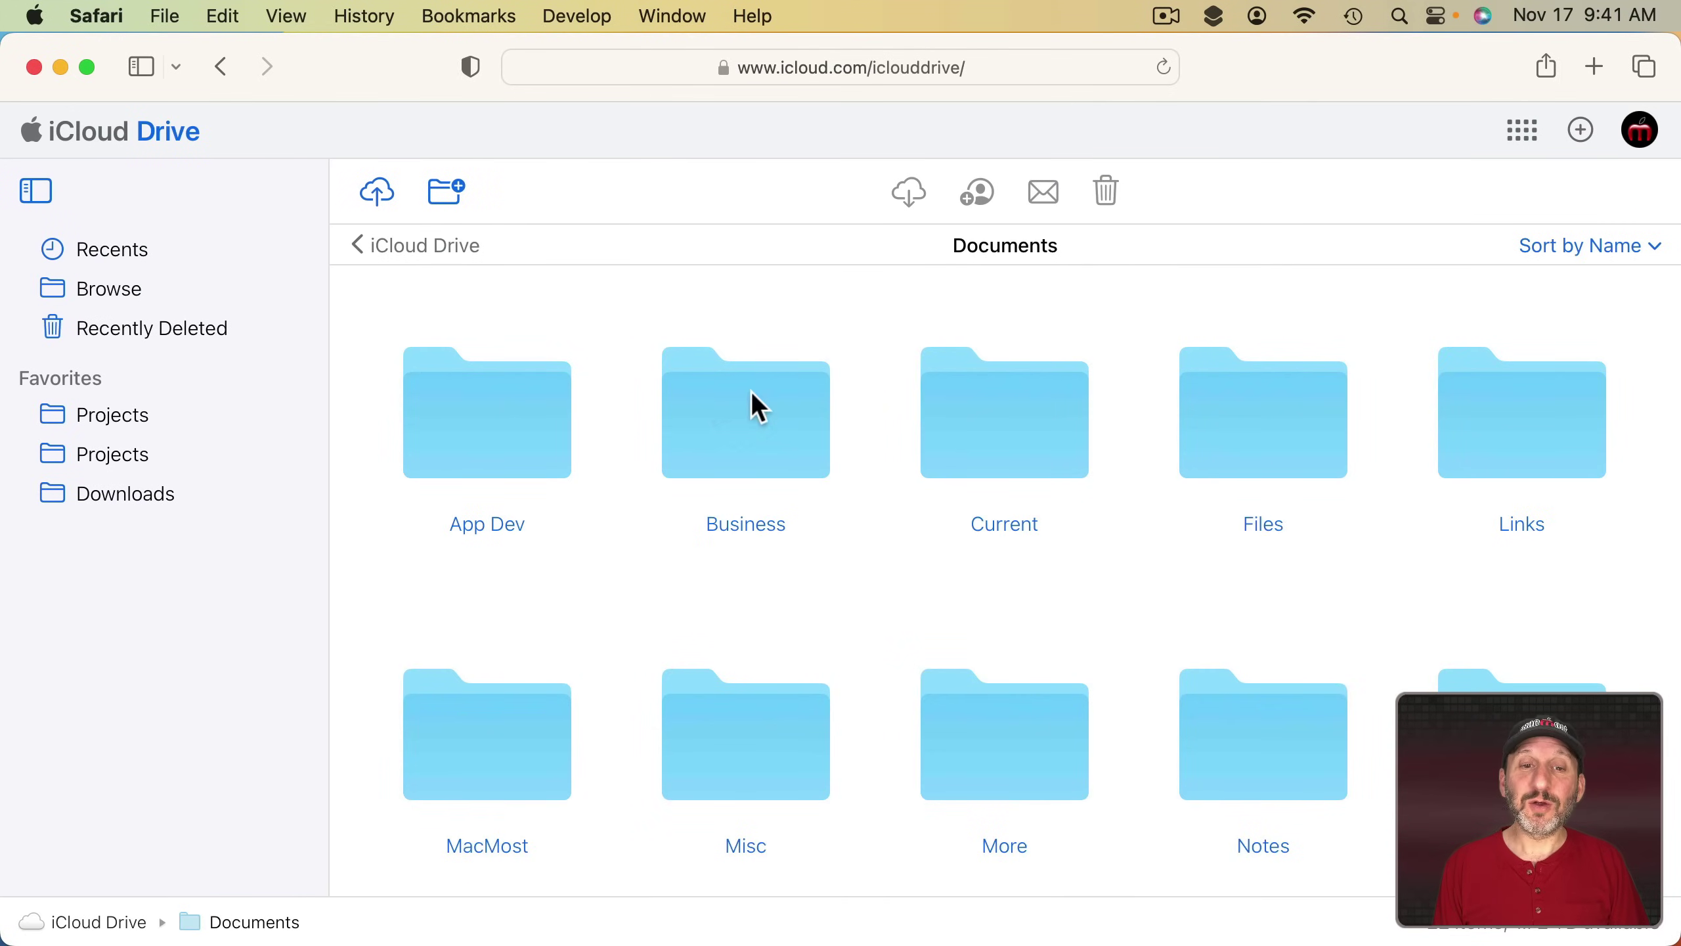
{"action": "double_click", "coordinate": [1215, 402]}
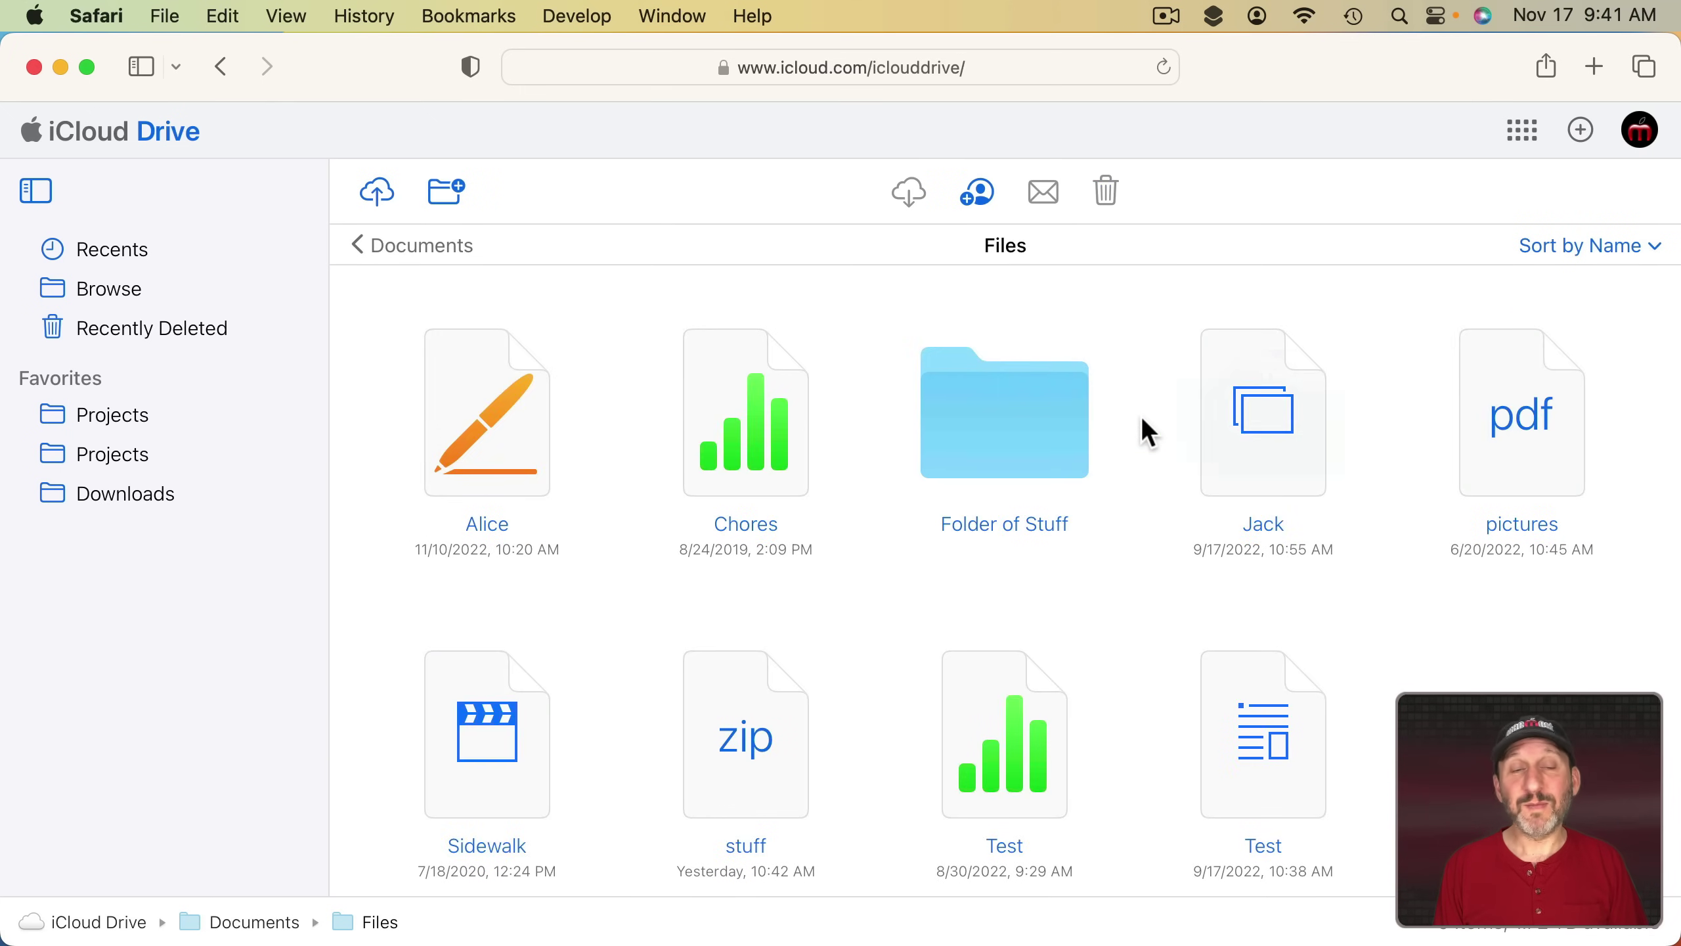
Step: View the file information of the Alice document and check the sorting options for the Files folder
{"action": "left_click", "coordinate": [496, 417]}
{"action": "left_click", "coordinate": [569, 320]}
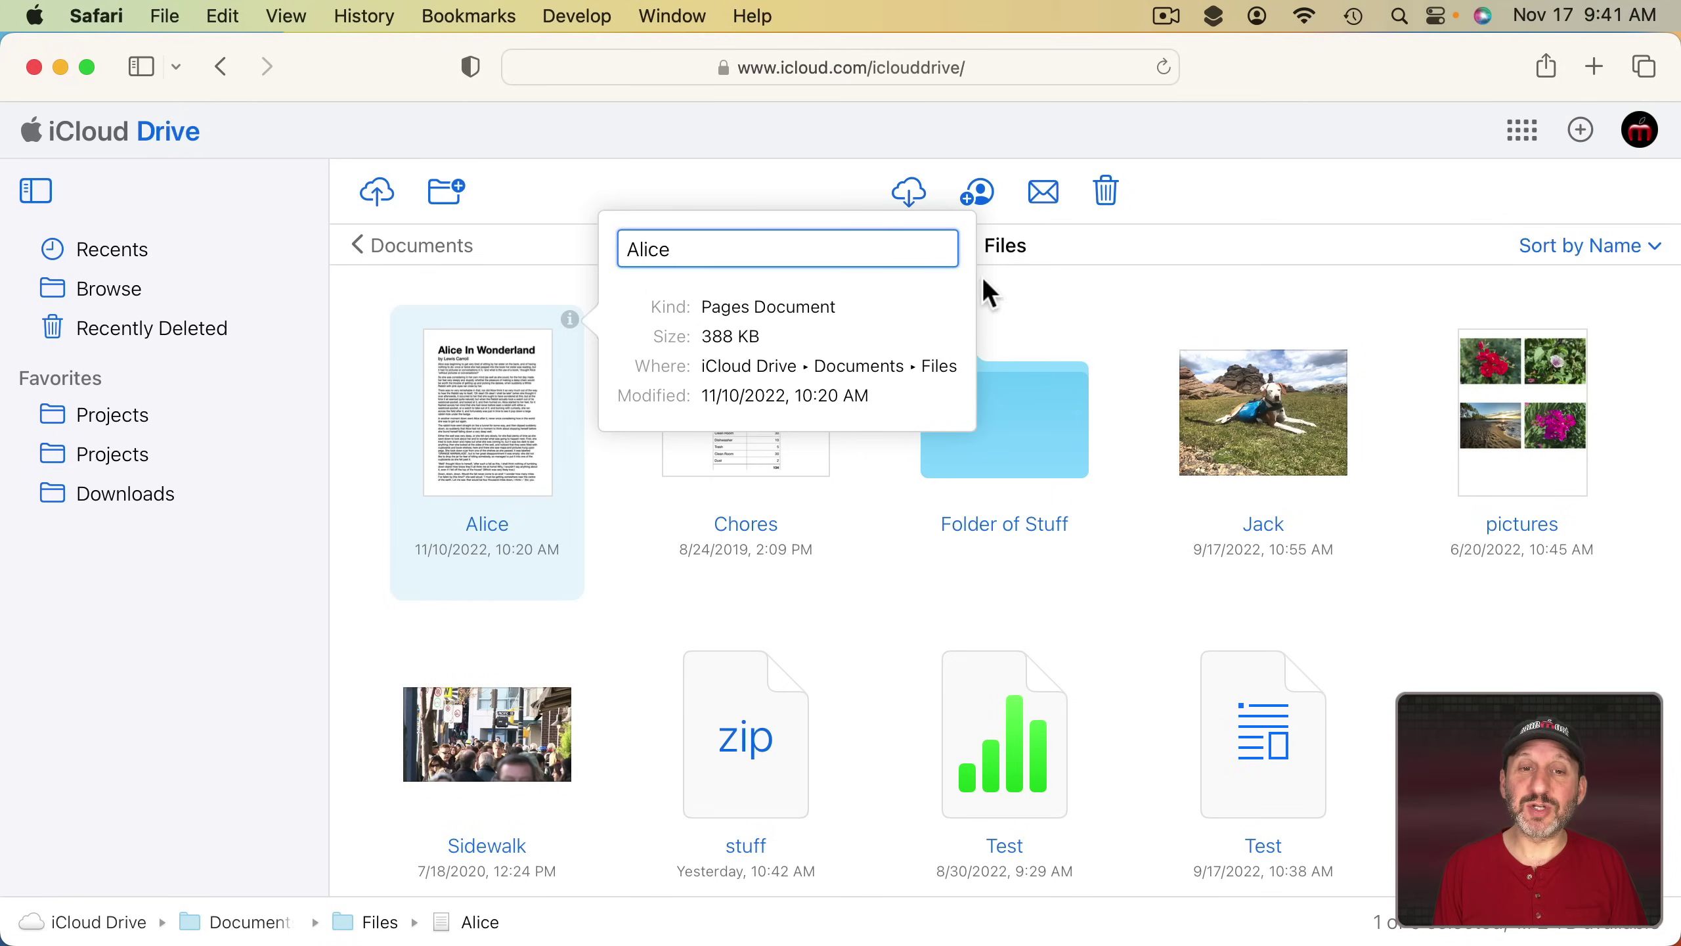
{"action": "left_click", "coordinate": [1089, 295]}
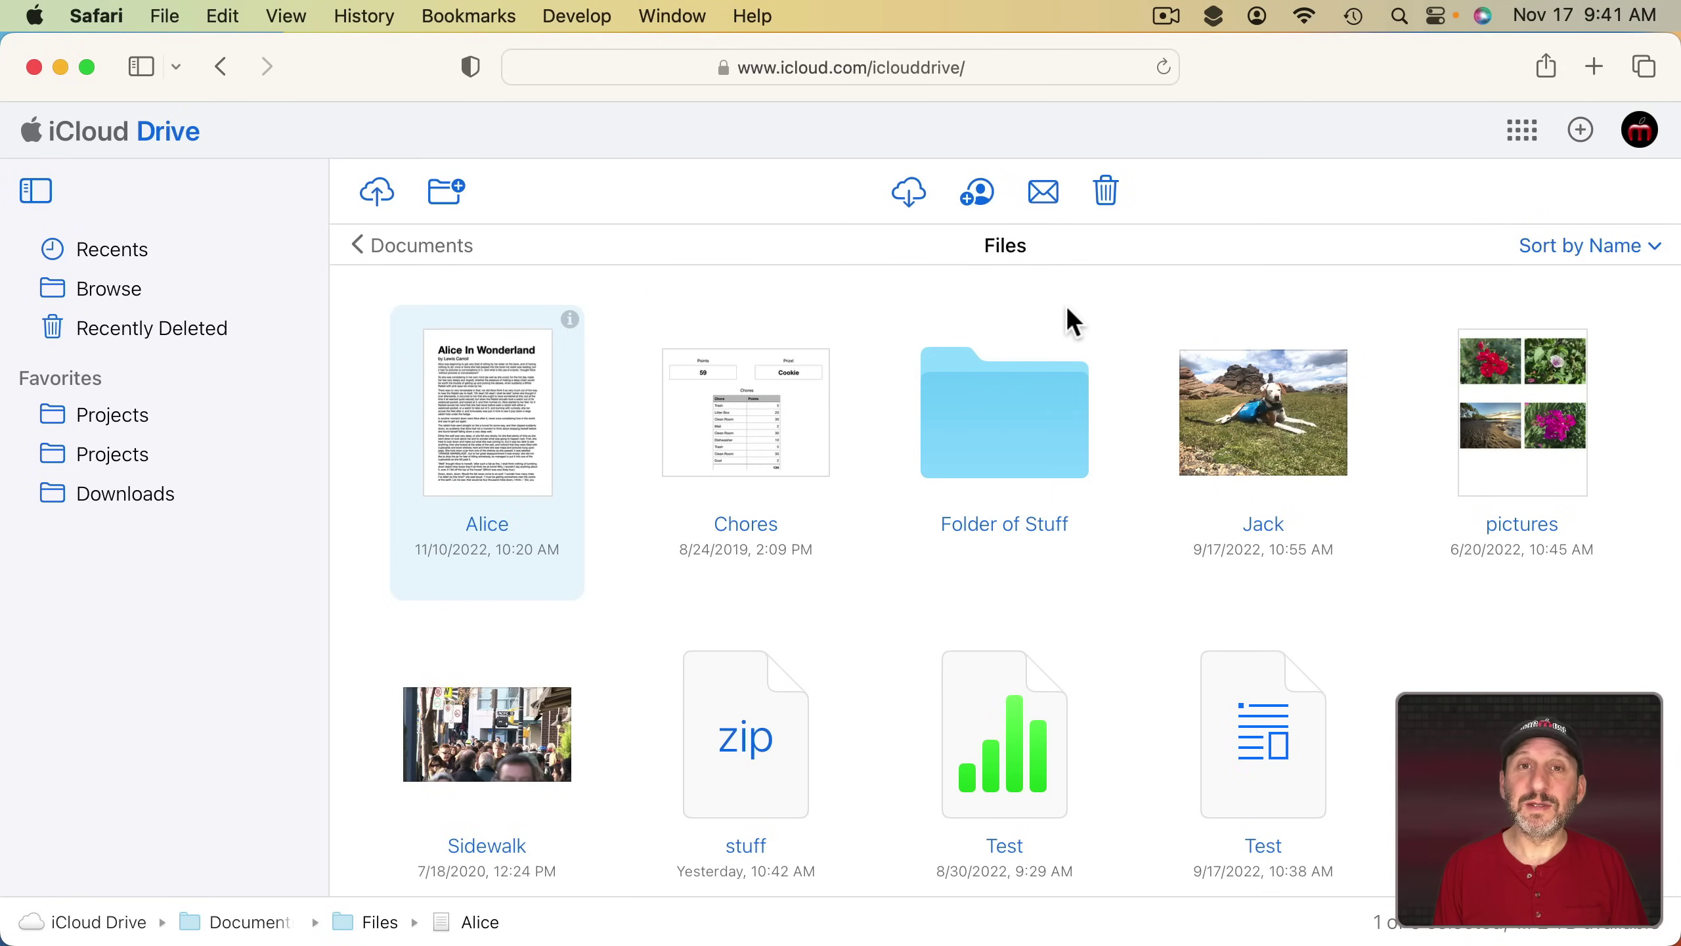
{"action": "left_click", "coordinate": [1576, 246]}
{"action": "left_click", "coordinate": [1565, 245]}
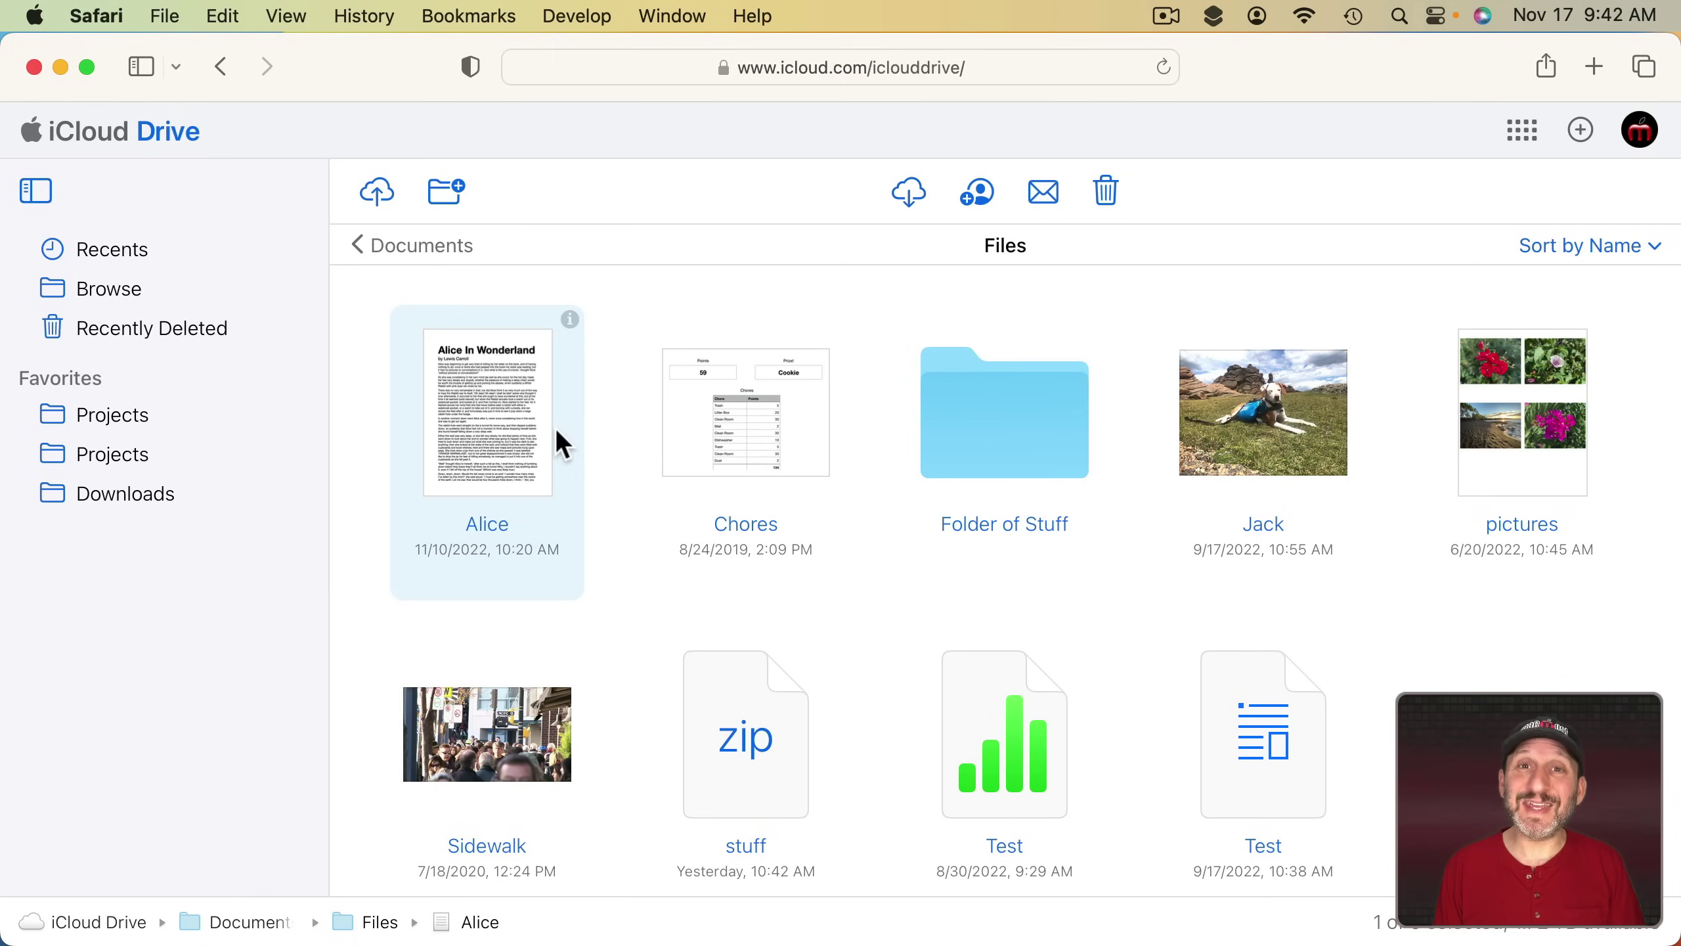
Step: Open the Alice document in Pages, select text in its first body paragraph, and close the document
{"action": "double_click", "coordinate": [476, 406]}
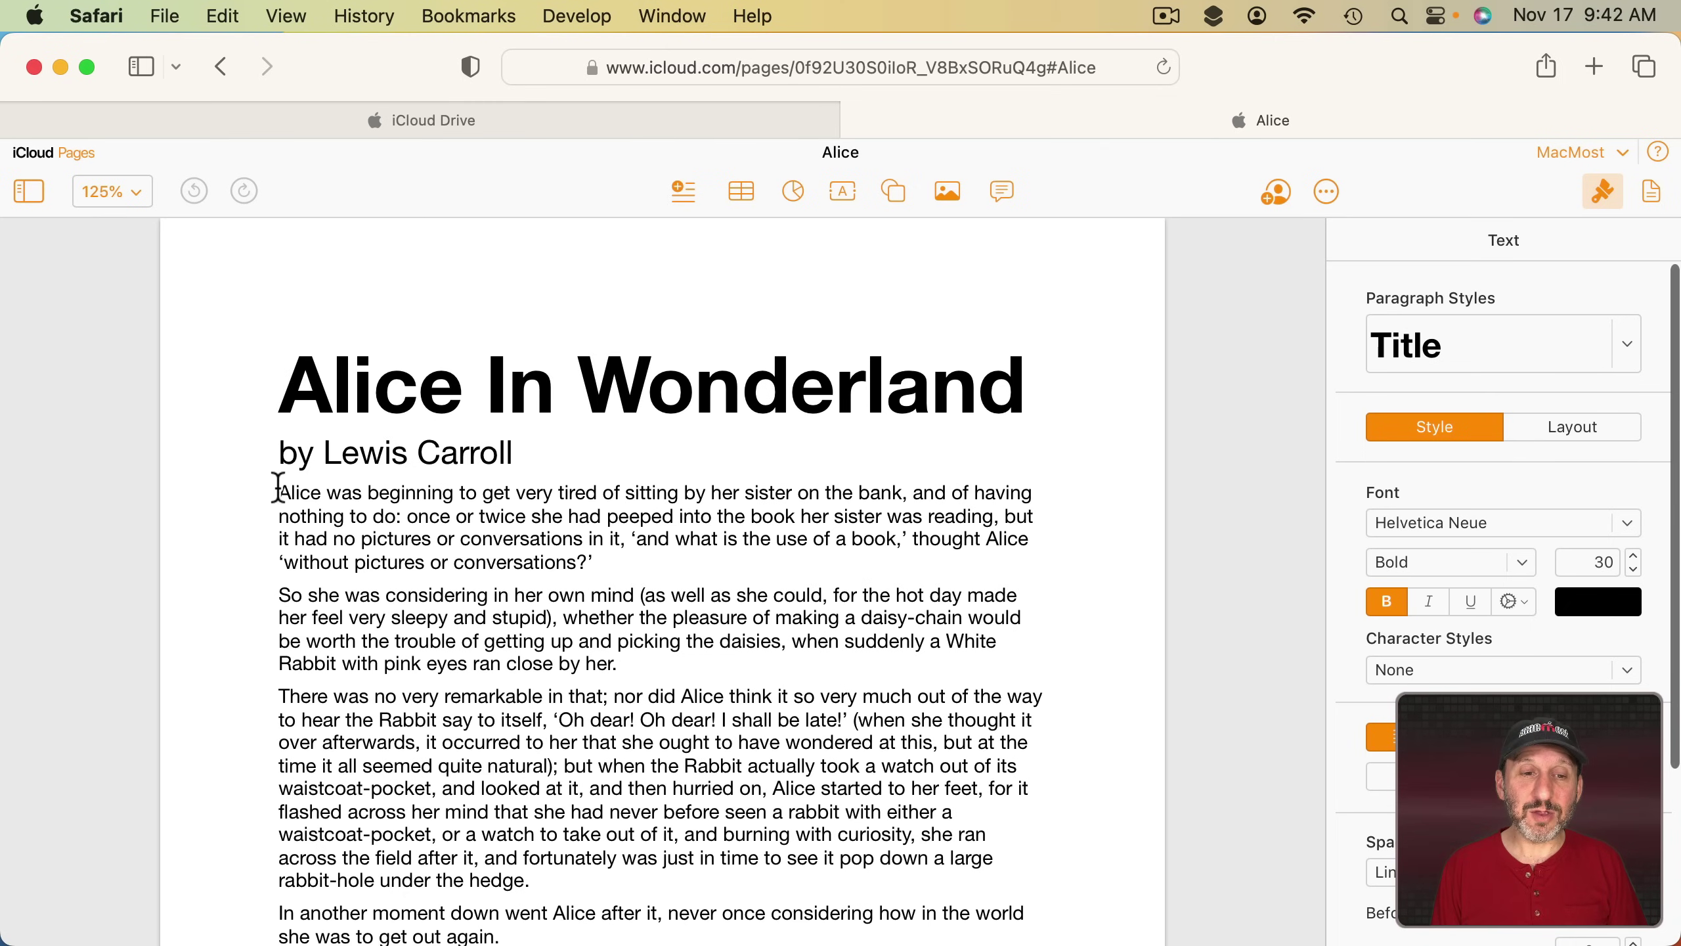
{"action": "left_click_drag", "start_coordinate": [281, 493], "coordinate": [659, 555]}
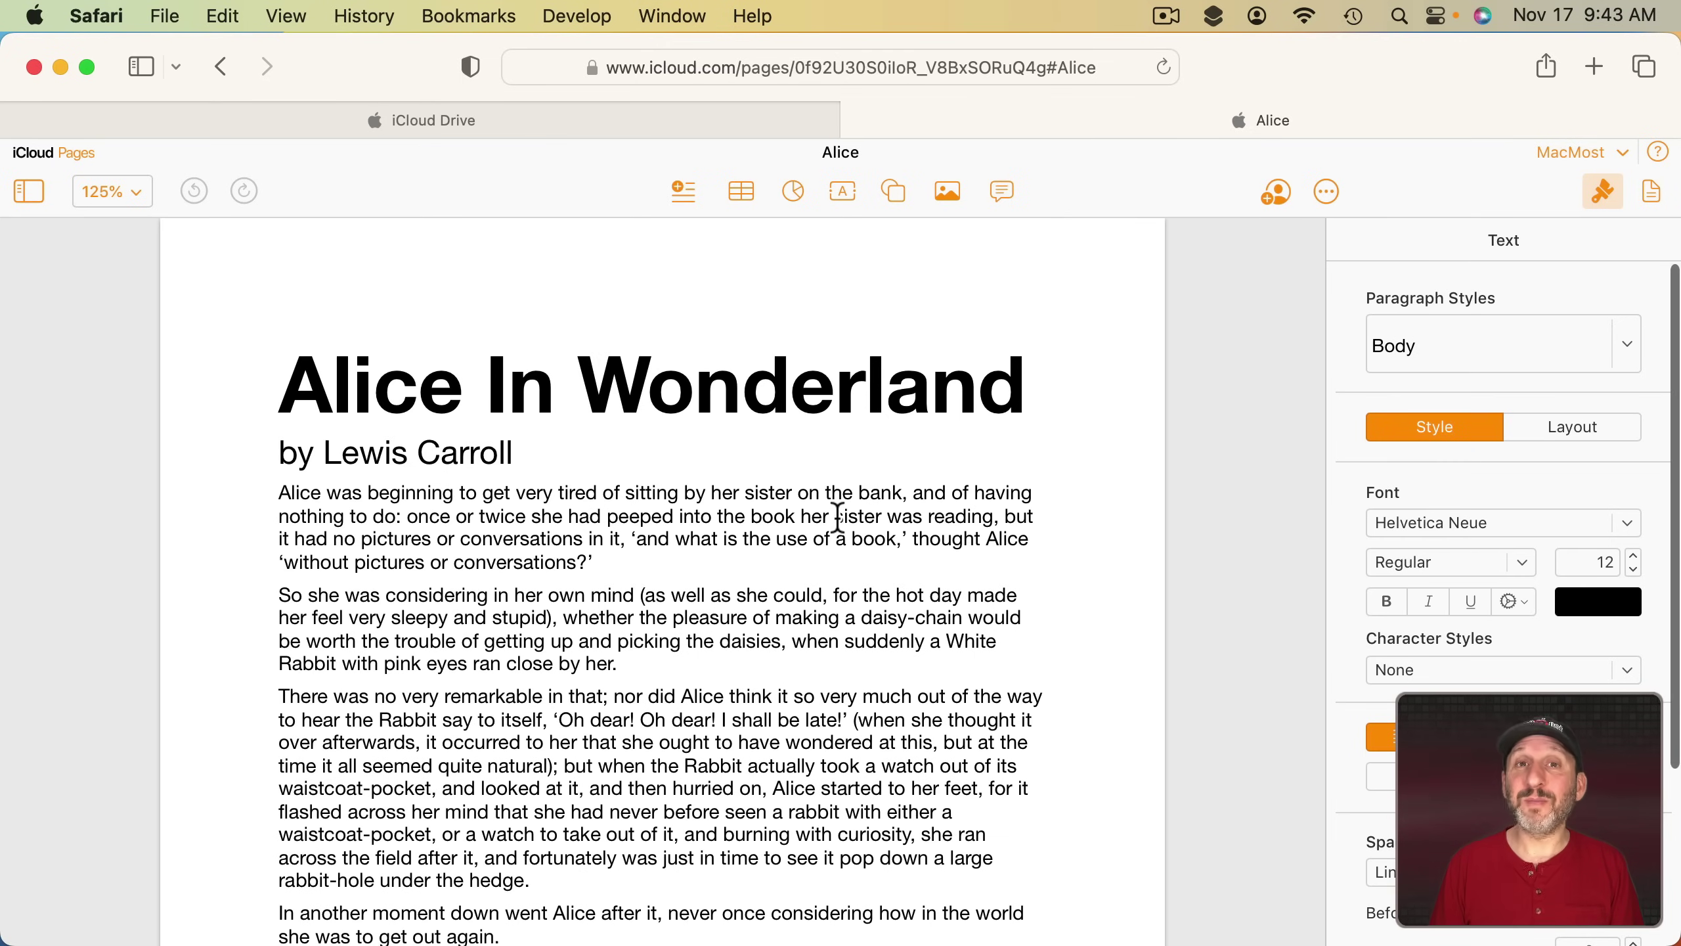
{"action": "key", "text": "super+w"}
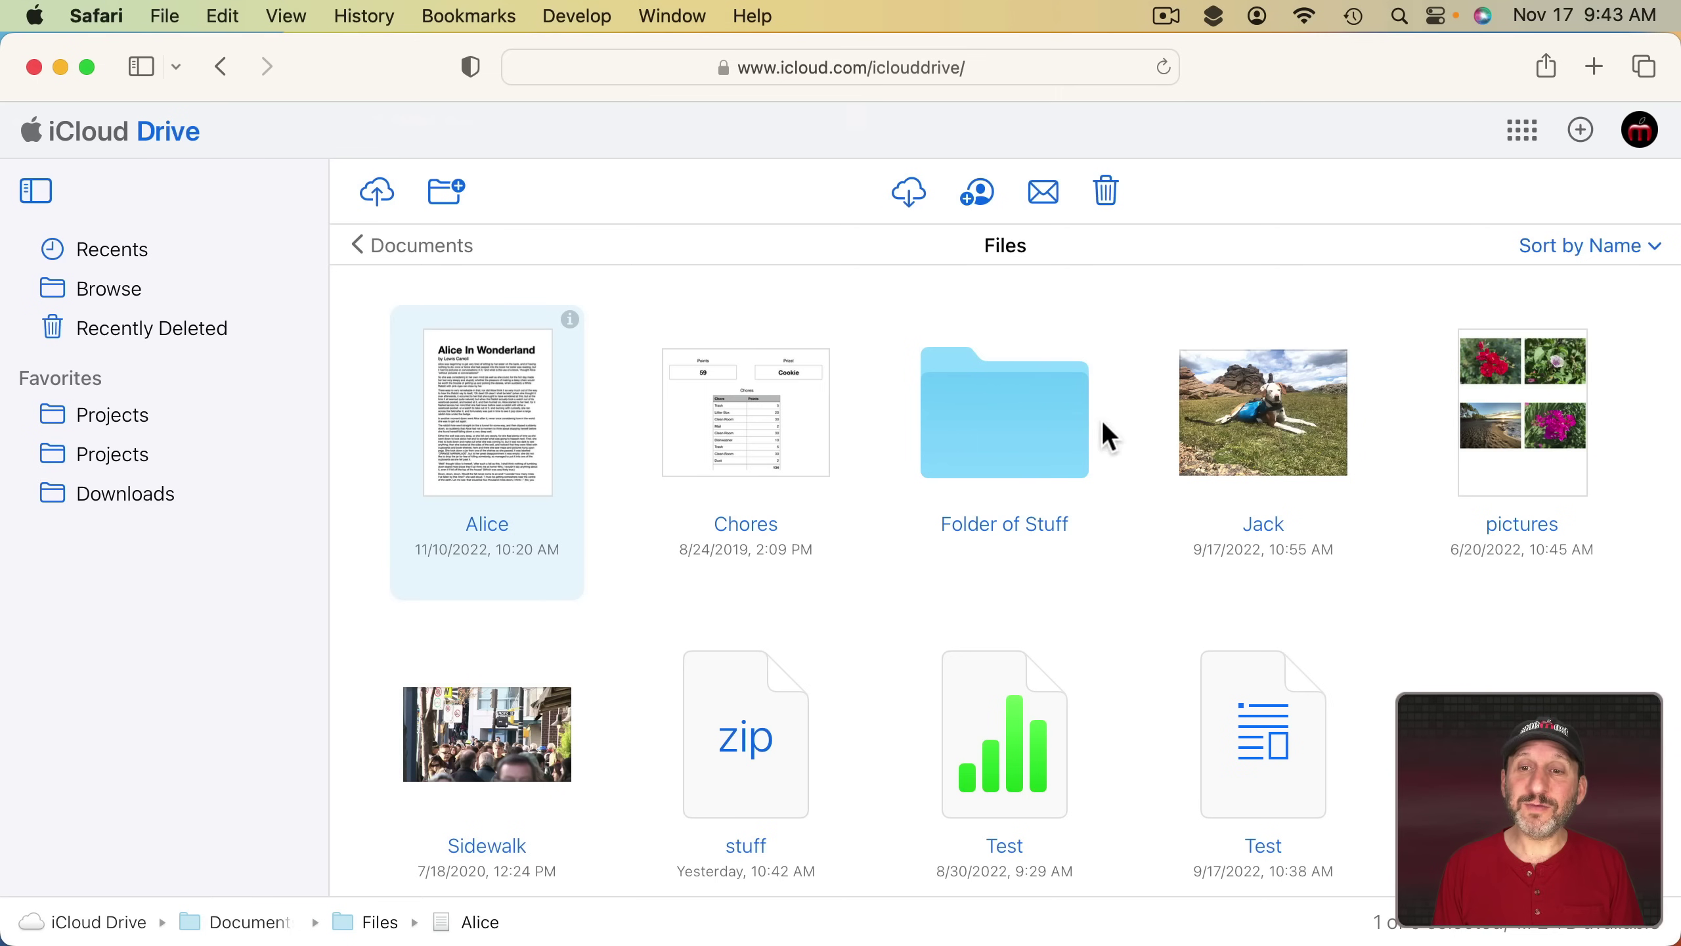
Step: Preview the Jack image and the pictures PDF from the Files folder, looking through the PDF's pages
{"action": "double_click", "coordinate": [1253, 410]}
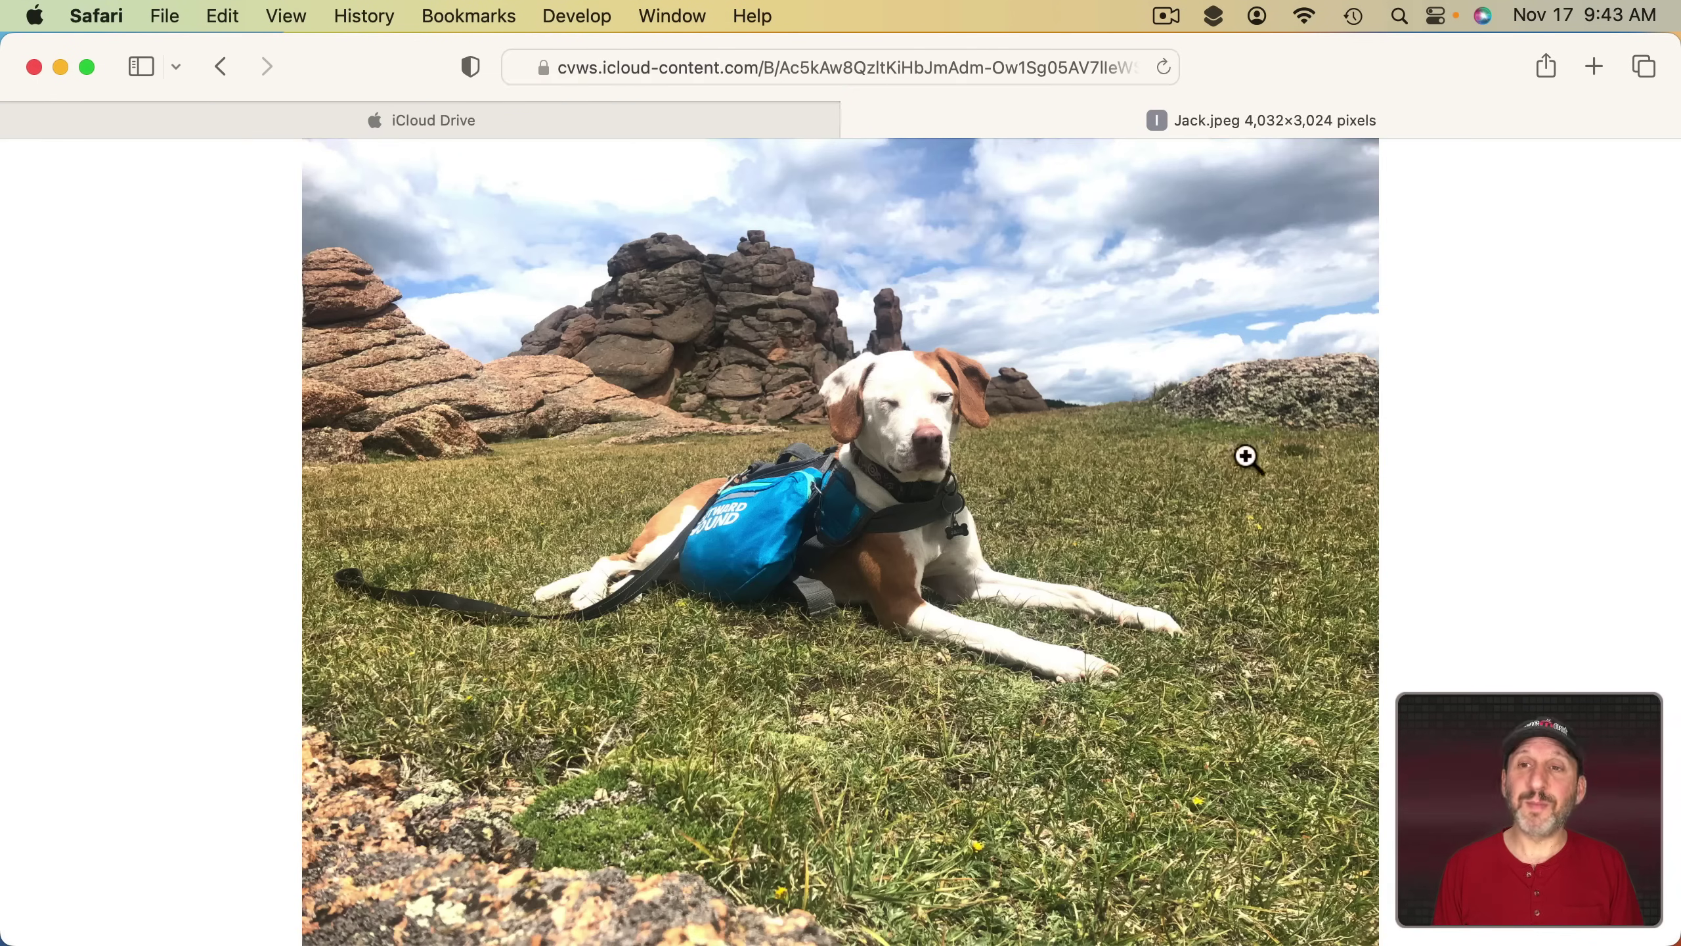
{"action": "left_click", "coordinate": [856, 120]}
{"action": "double_click", "coordinate": [1493, 427]}
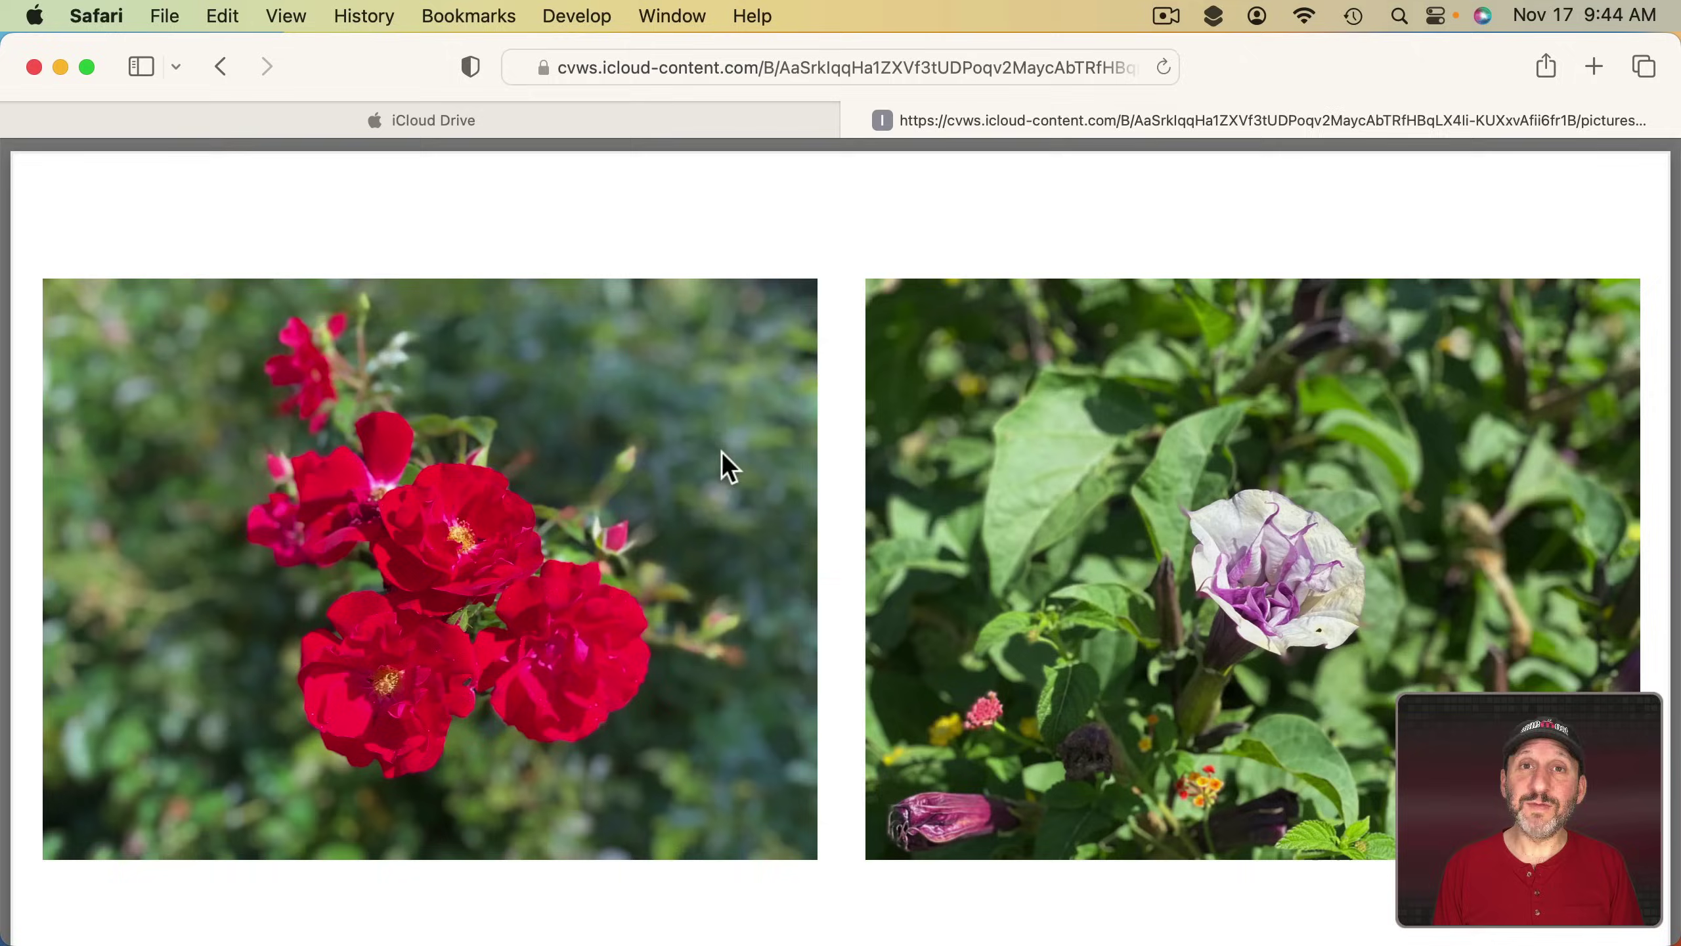
{"action": "scroll", "coordinate": [749, 473], "scroll_direction": "down", "scroll_amount": 10}
{"action": "scroll", "coordinate": [750, 474], "scroll_direction": "down", "scroll_amount": 3}
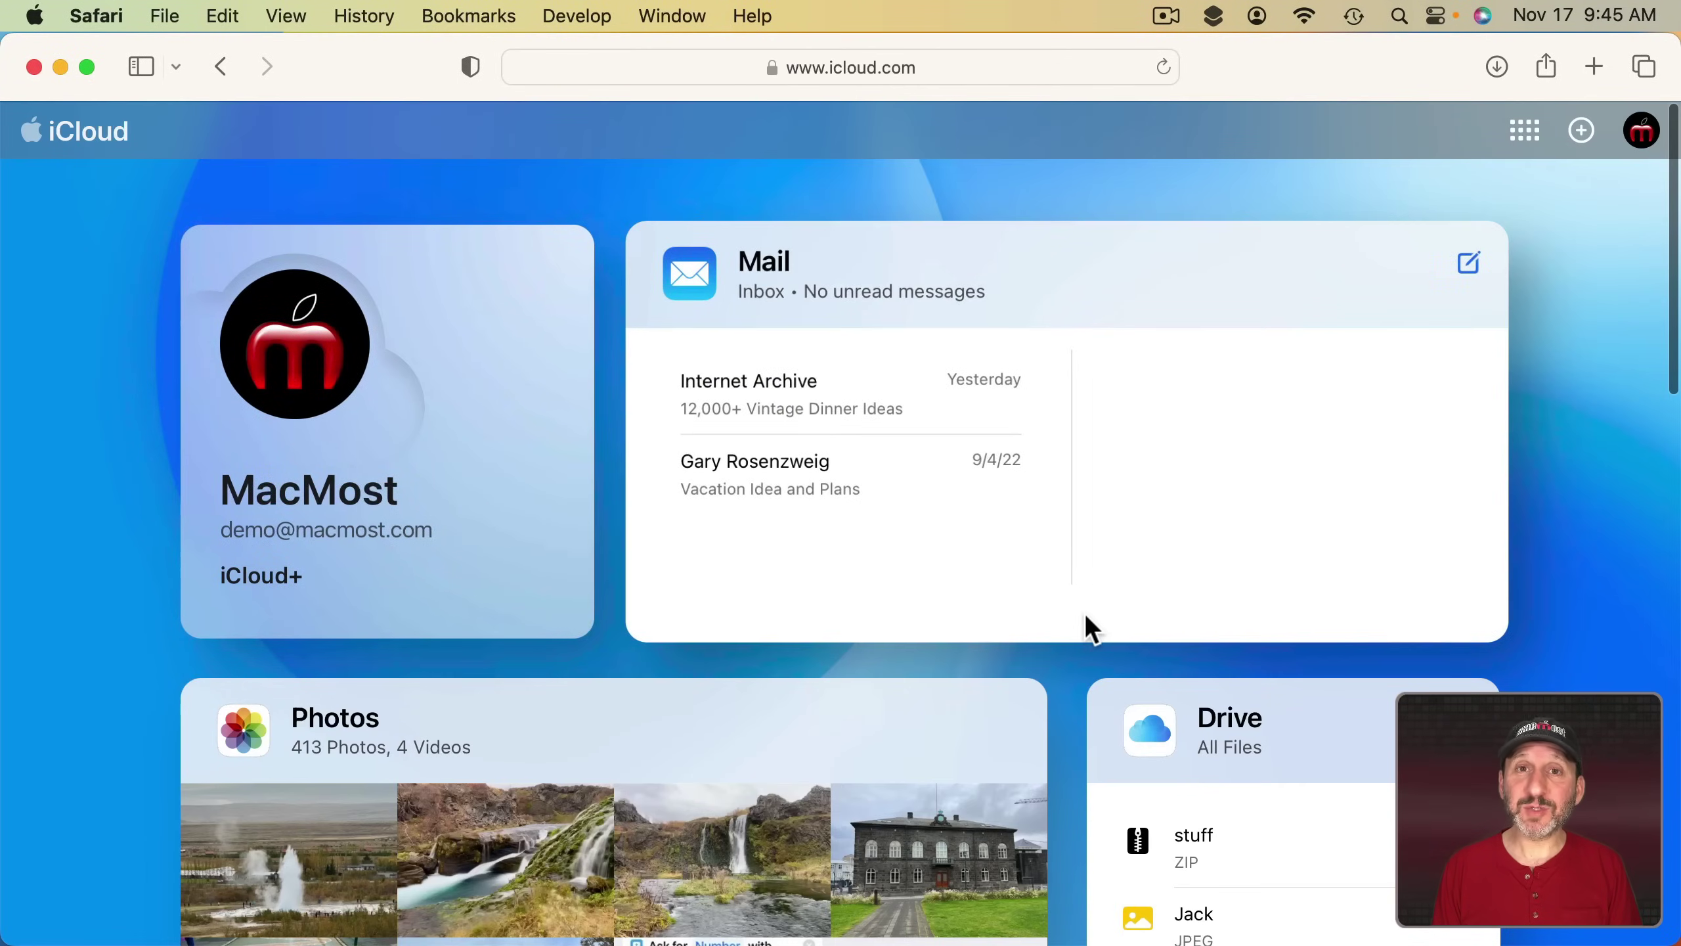
Step: Open Numbers from the iCloud home page and create a new spreadsheet from the Blank template
{"action": "scroll", "coordinate": [1087, 617], "scroll_direction": "down", "scroll_amount": 13}
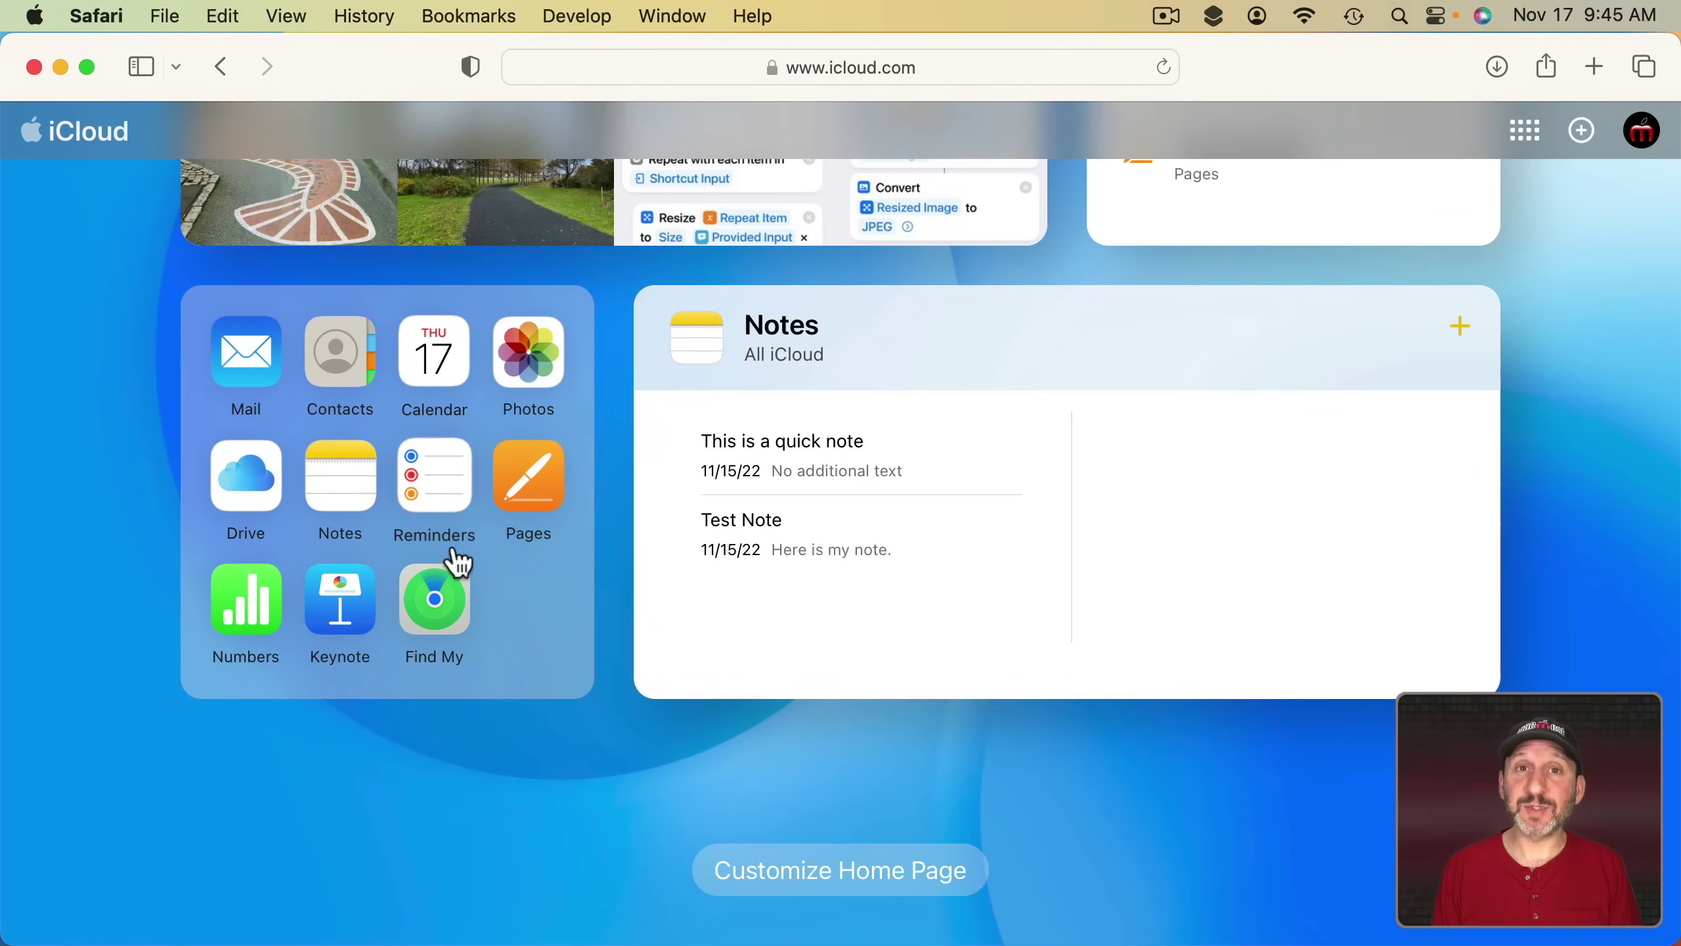
{"action": "left_click", "coordinate": [255, 614]}
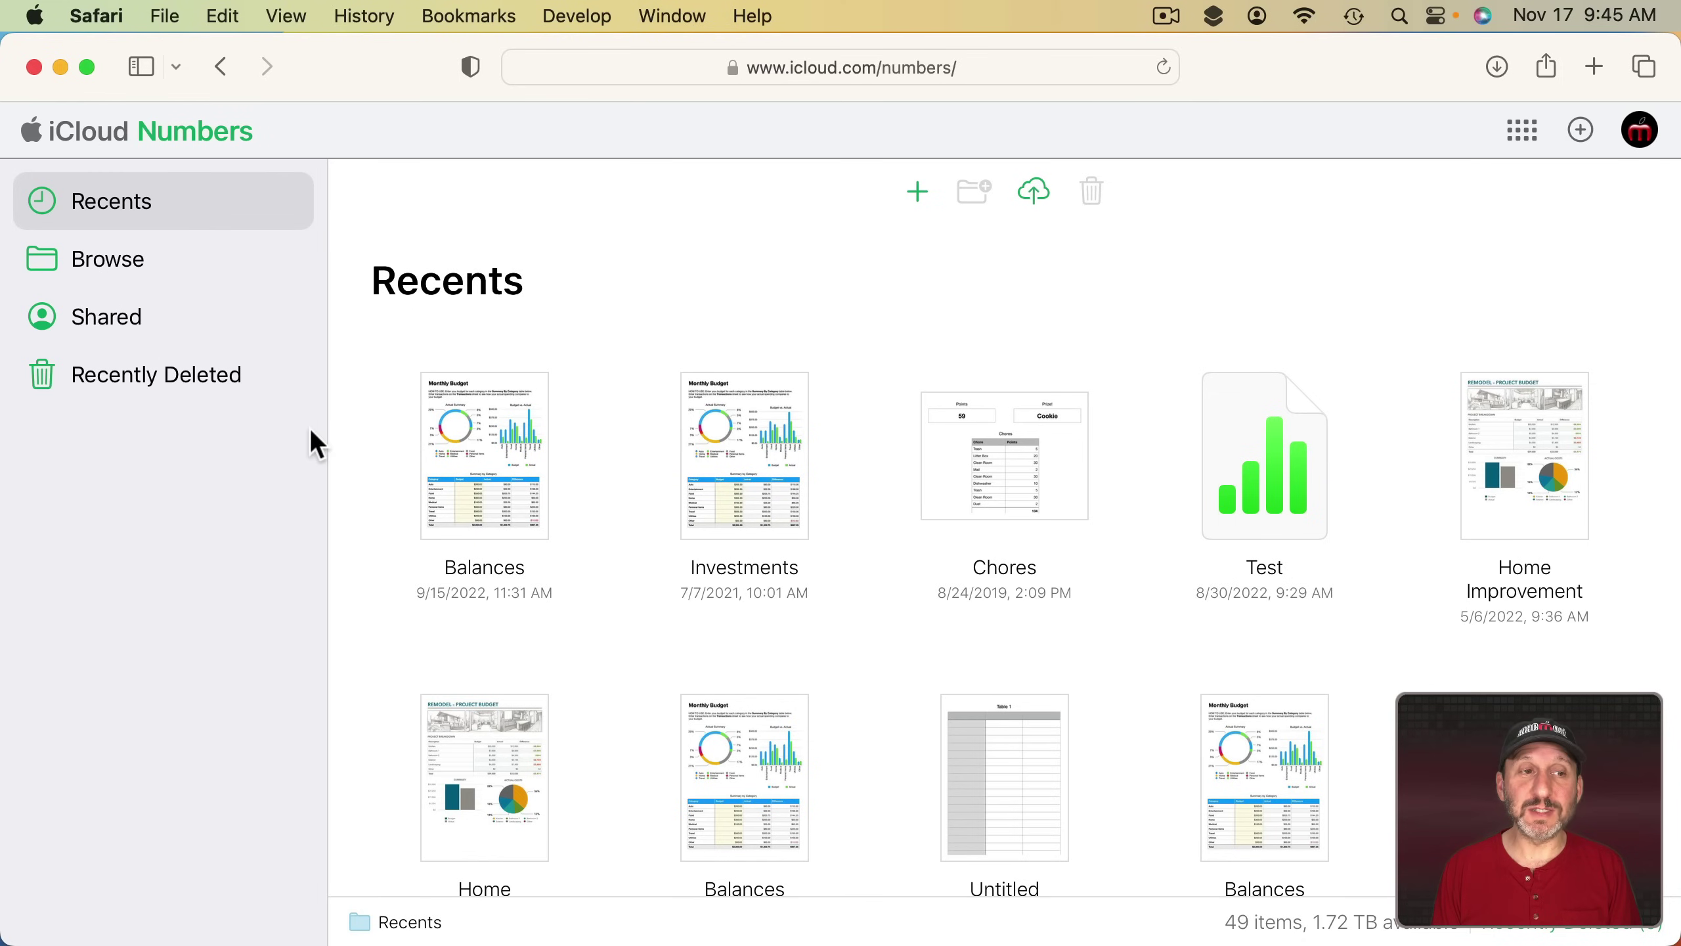
{"action": "left_click", "coordinate": [906, 195]}
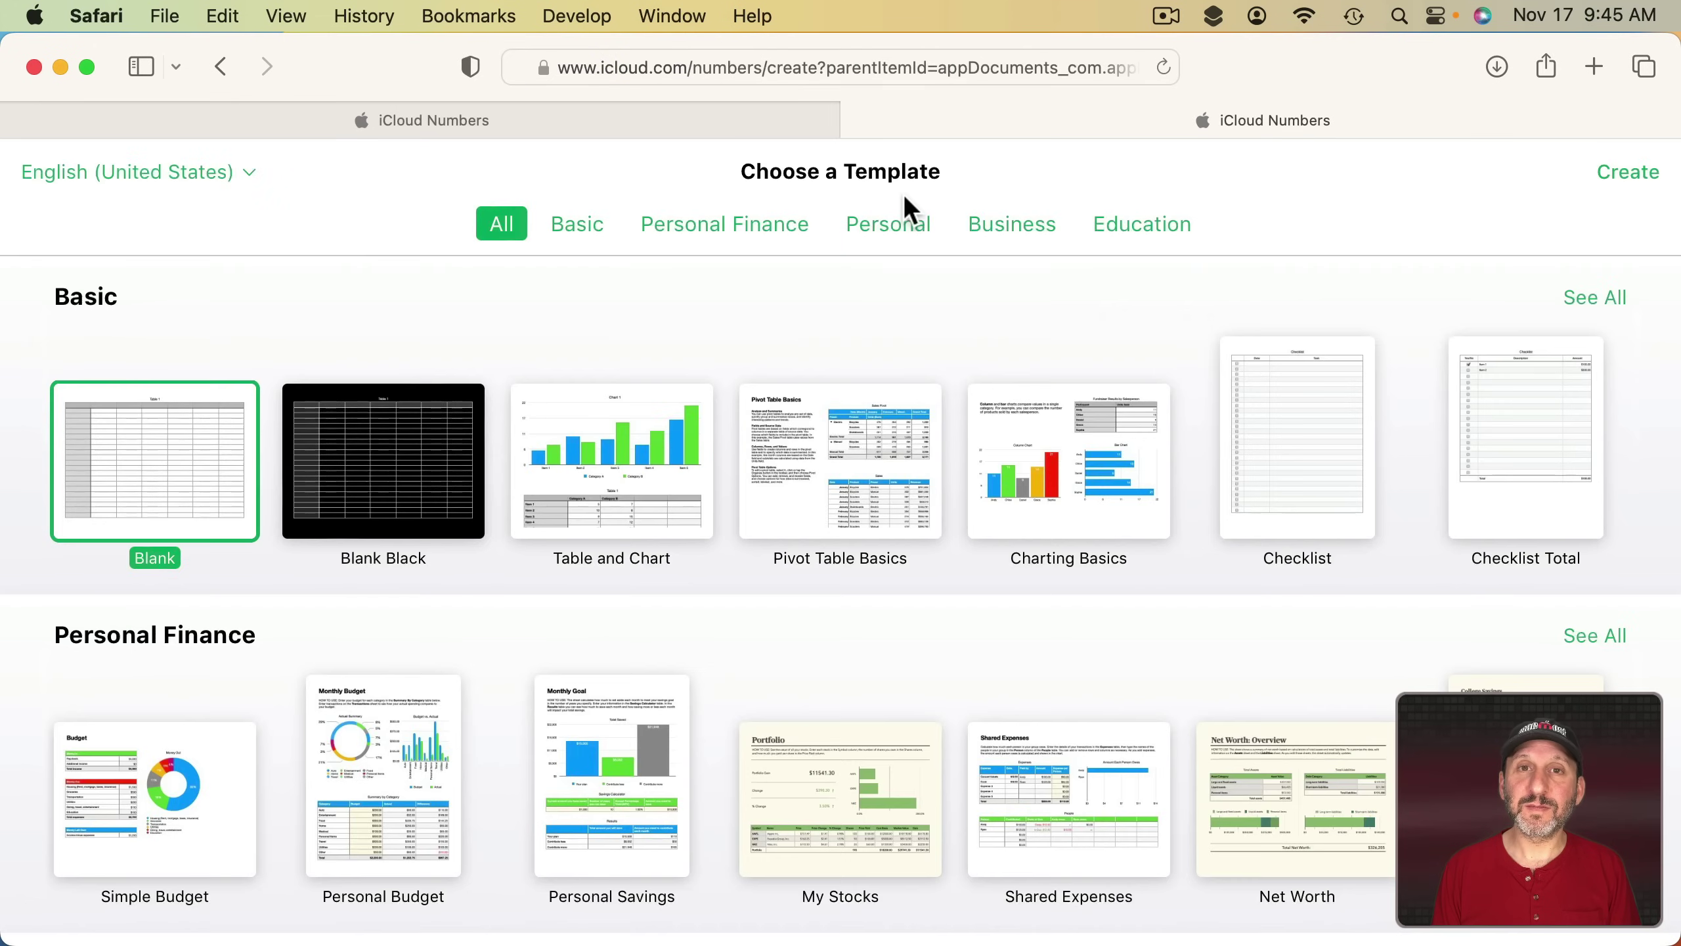
{"action": "double_click", "coordinate": [159, 439]}
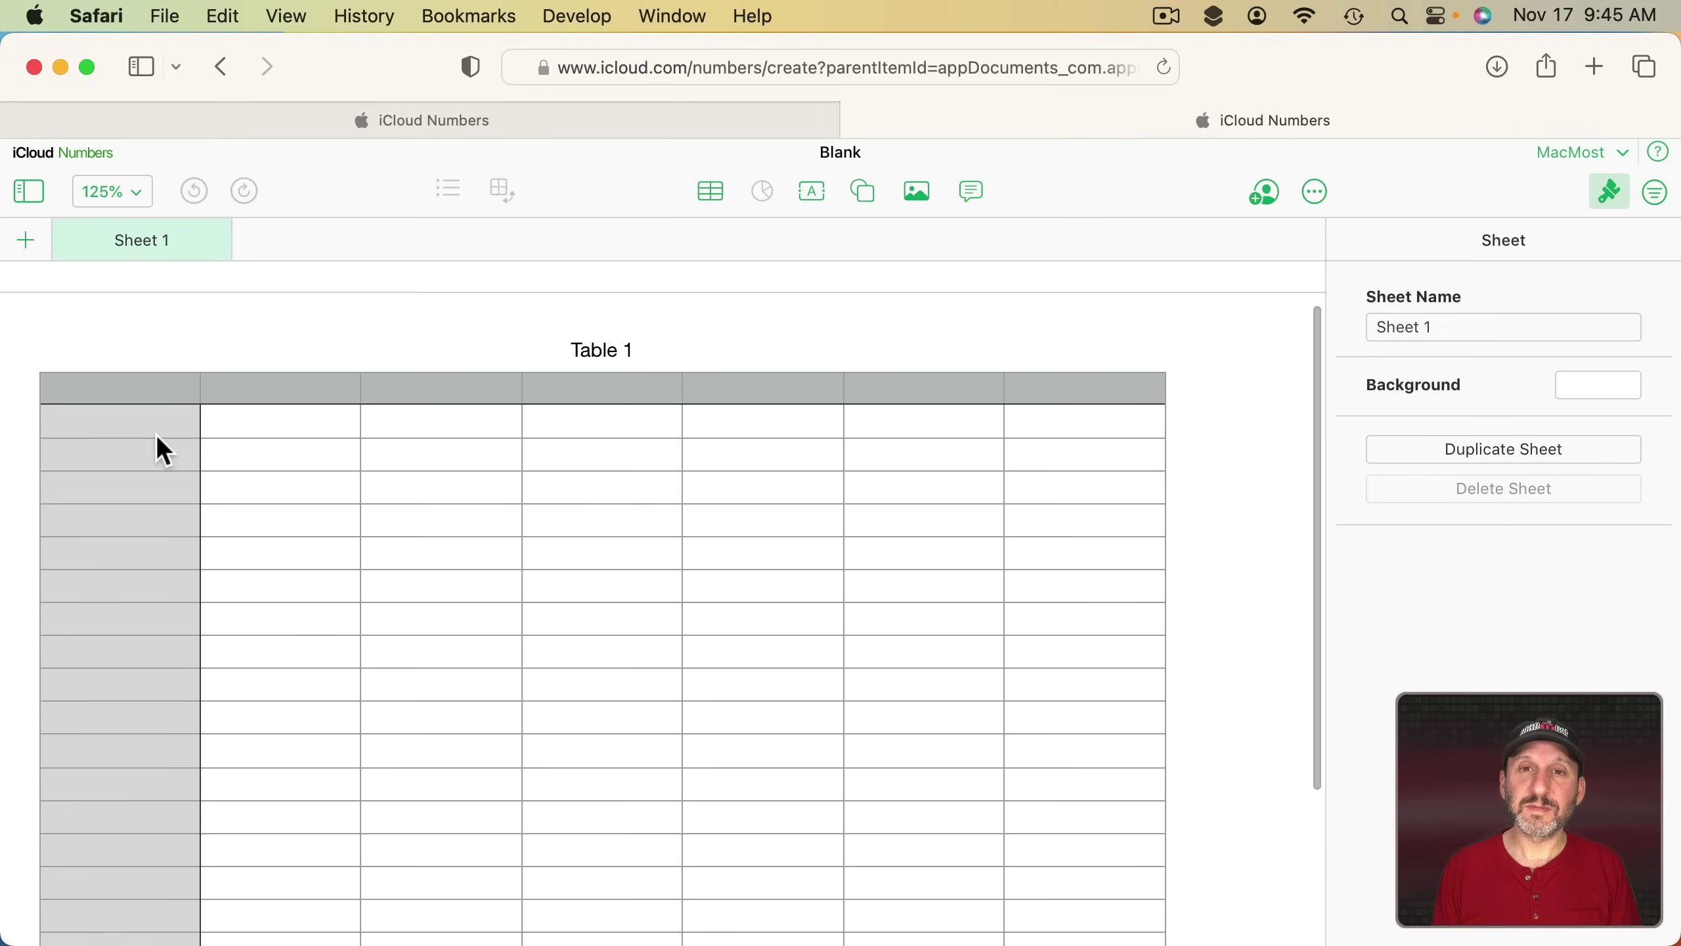
Step: Select several individual body cells one after another in Table 1 of the blank spreadsheet
{"action": "left_click", "coordinate": [292, 431]}
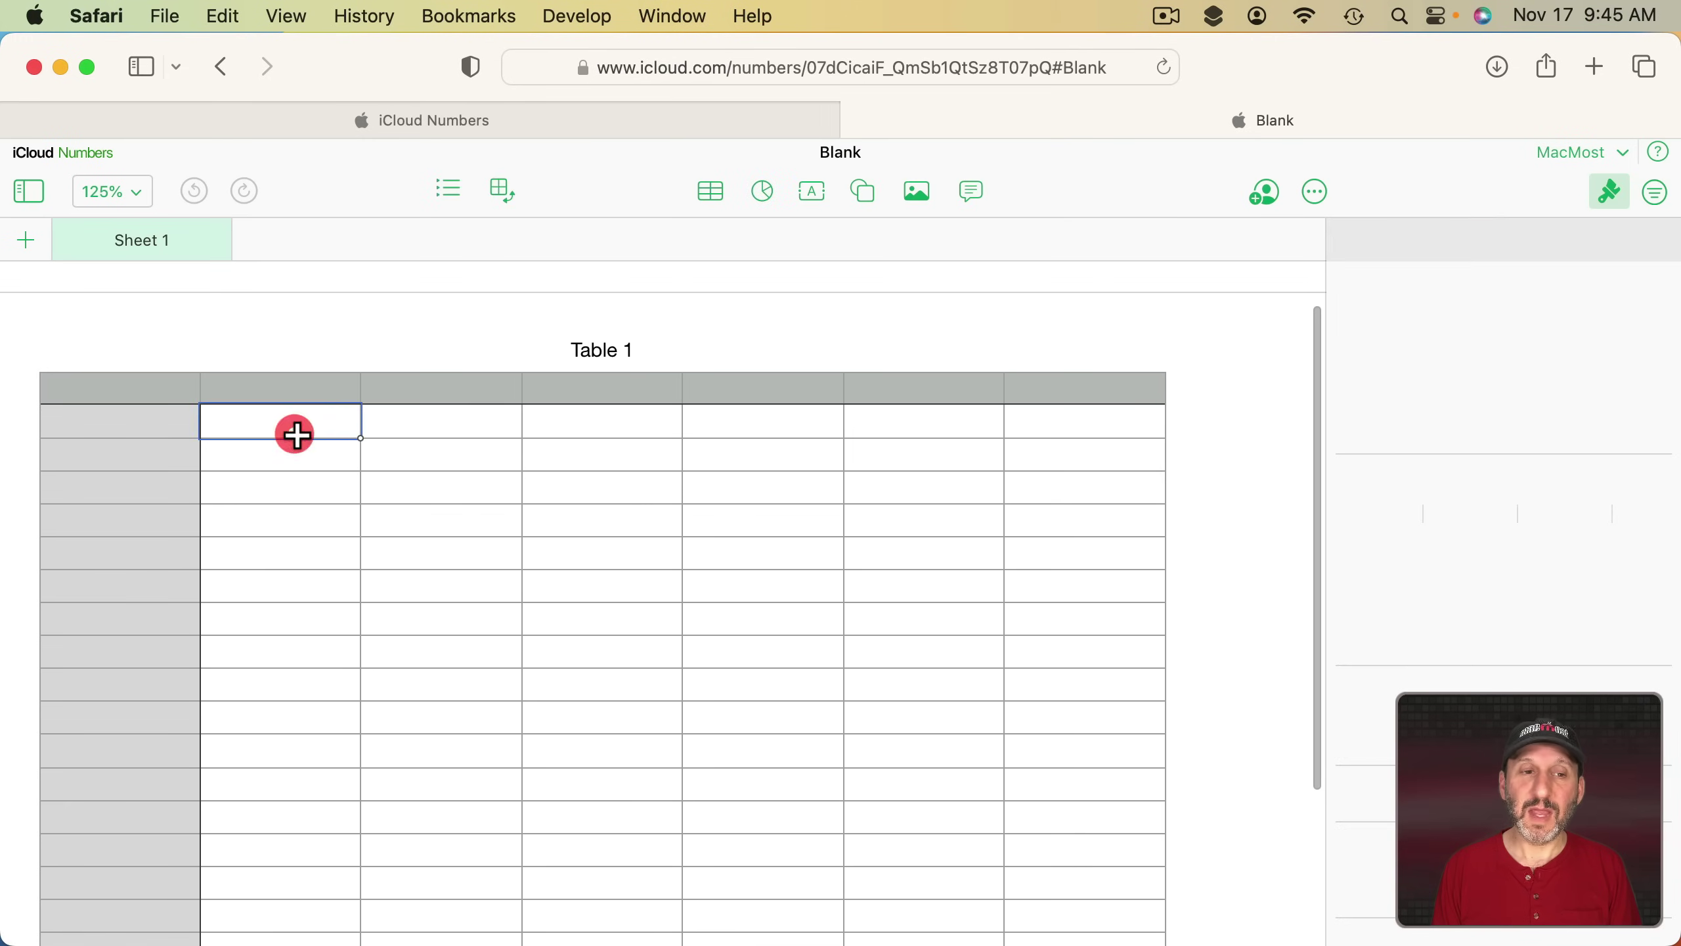
{"action": "left_click", "coordinate": [402, 449]}
{"action": "left_click", "coordinate": [432, 480]}
{"action": "left_click", "coordinate": [596, 486]}
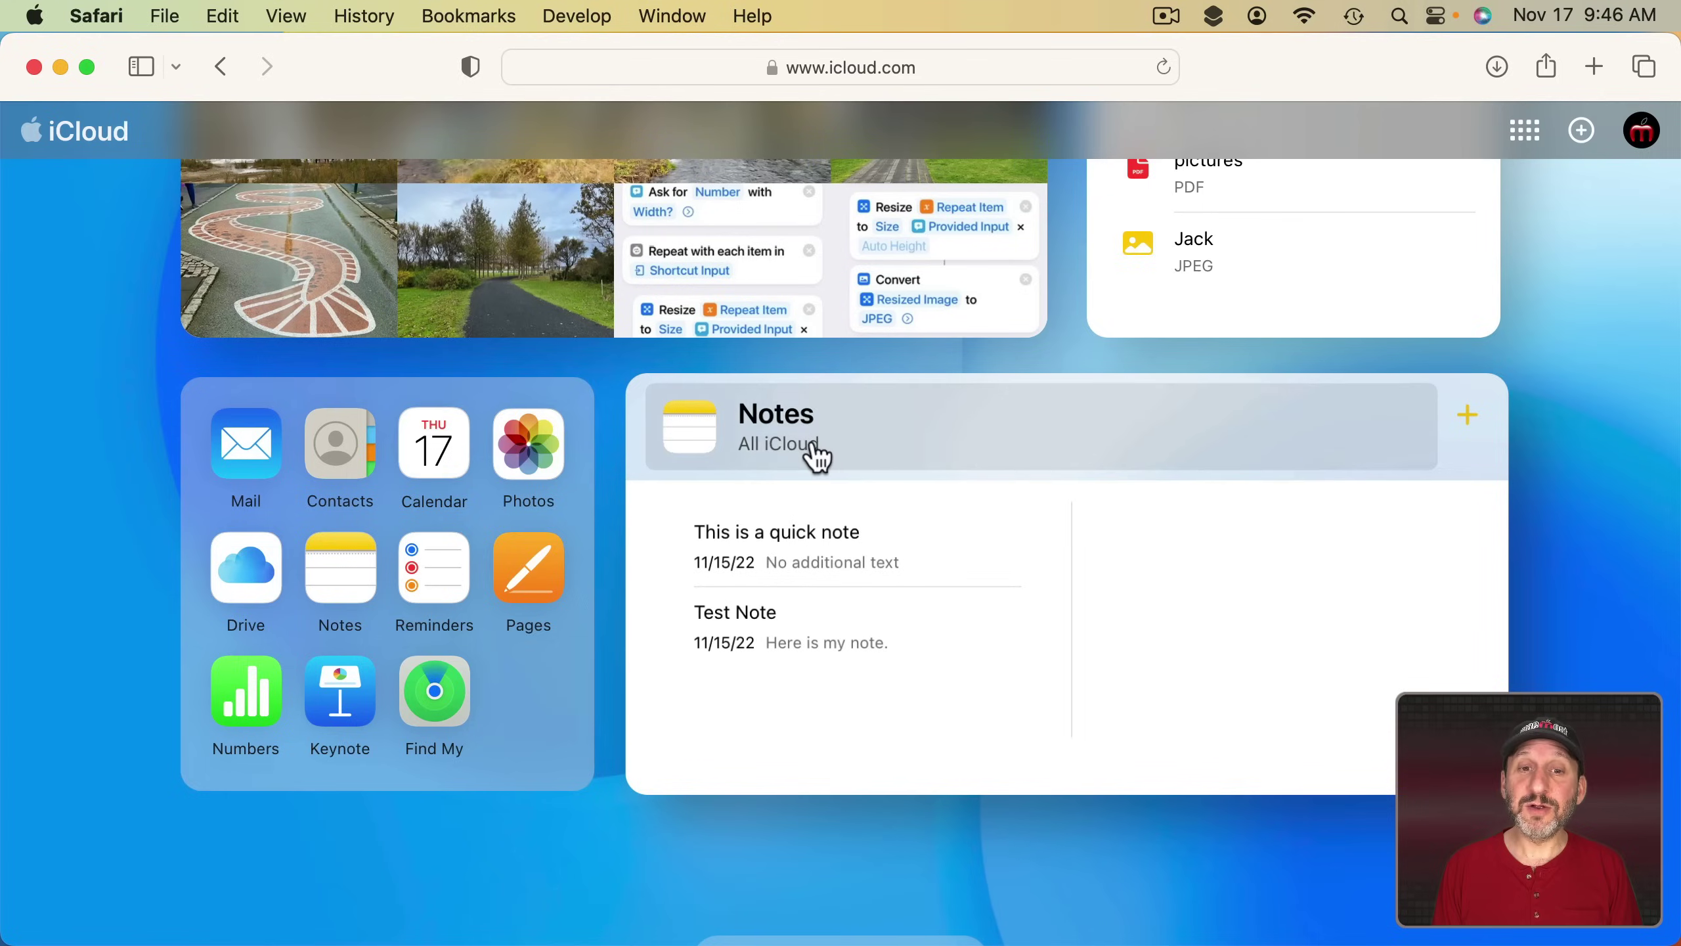
Step: Open the quick note in Notes, add two line breaks after its title, and view the Notes and Home folders
{"action": "left_click", "coordinate": [778, 545]}
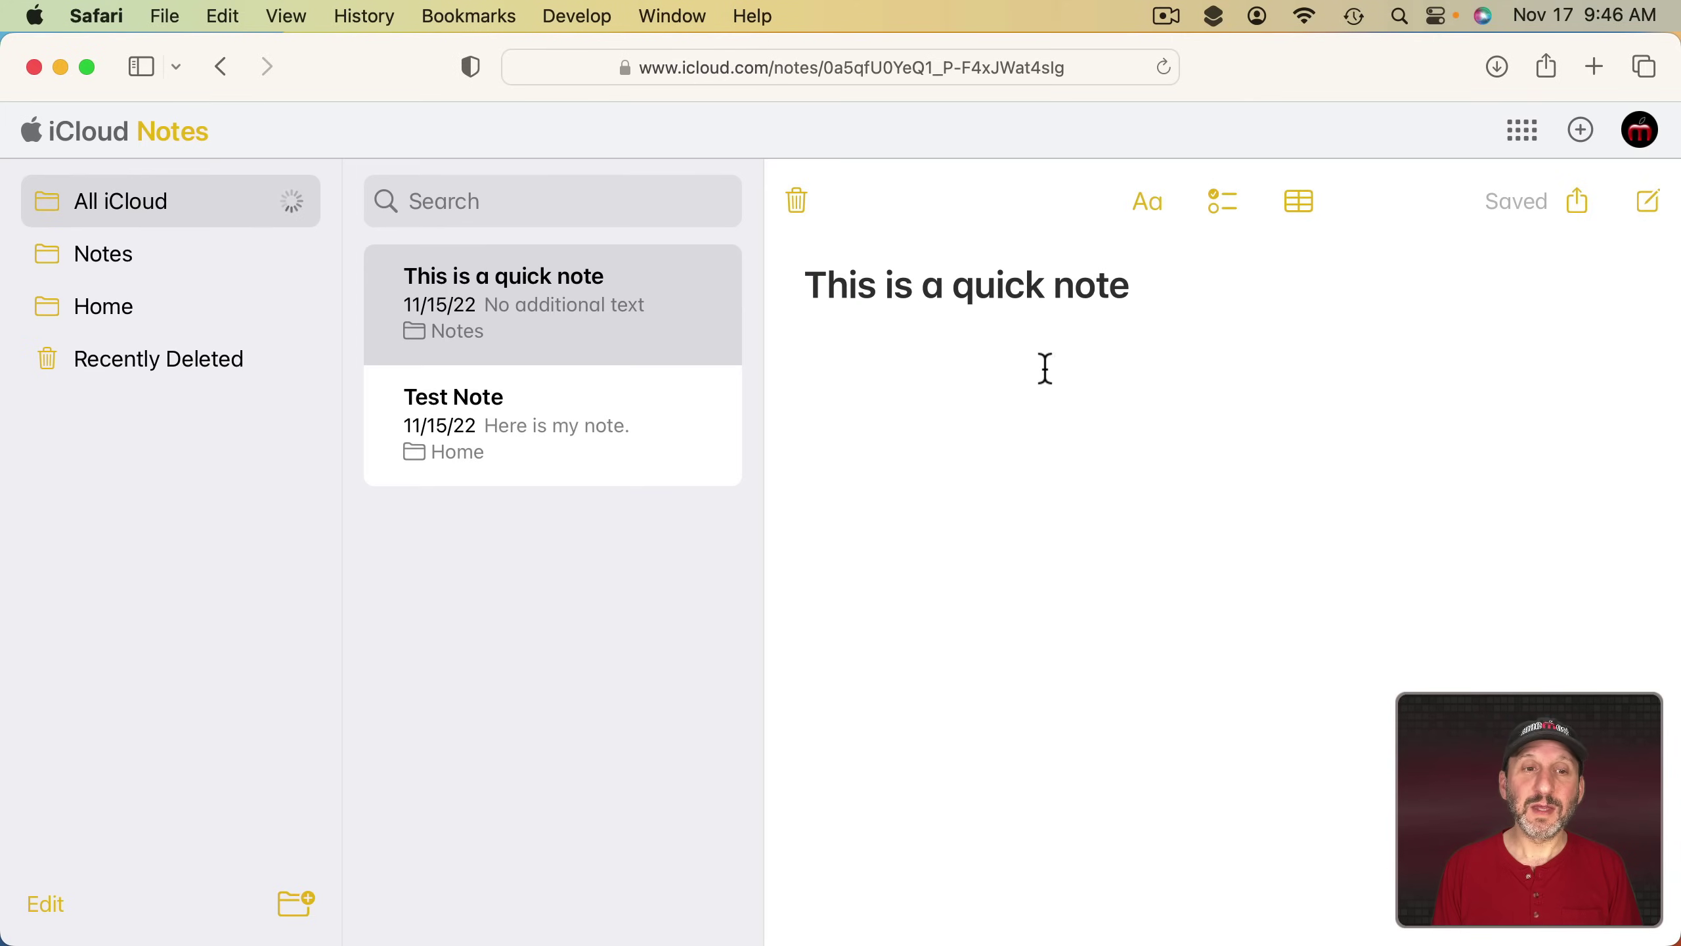
{"action": "left_click", "coordinate": [1115, 337]}
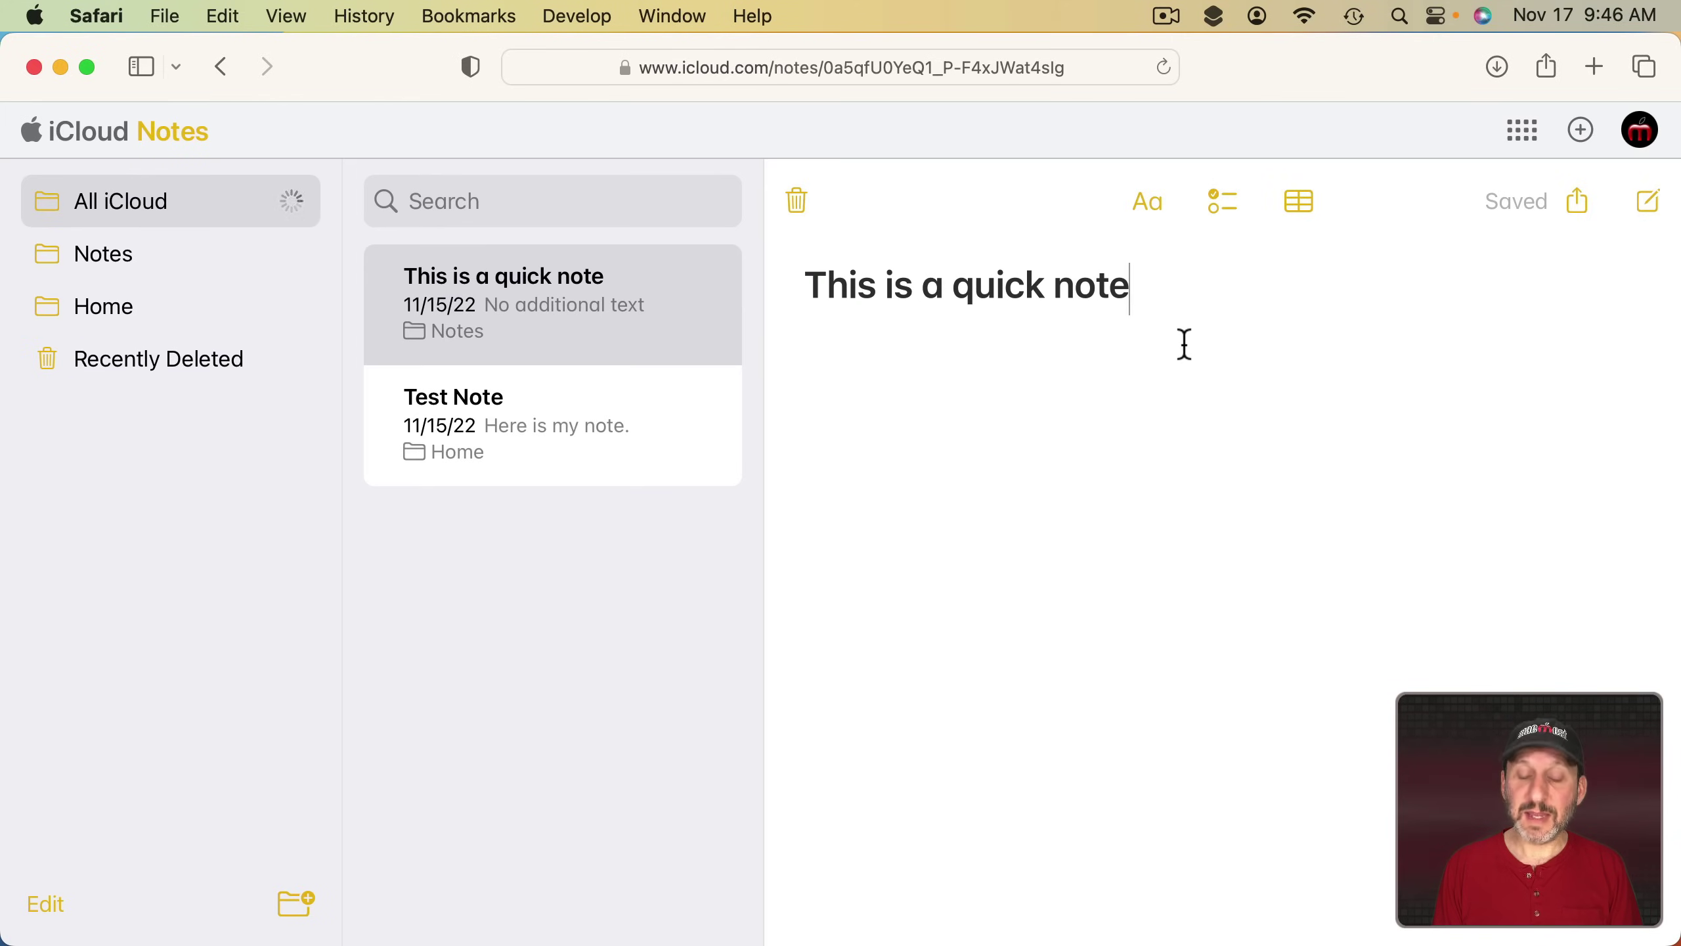
{"action": "key", "text": "Return"}
{"action": "key", "text": "Return"}
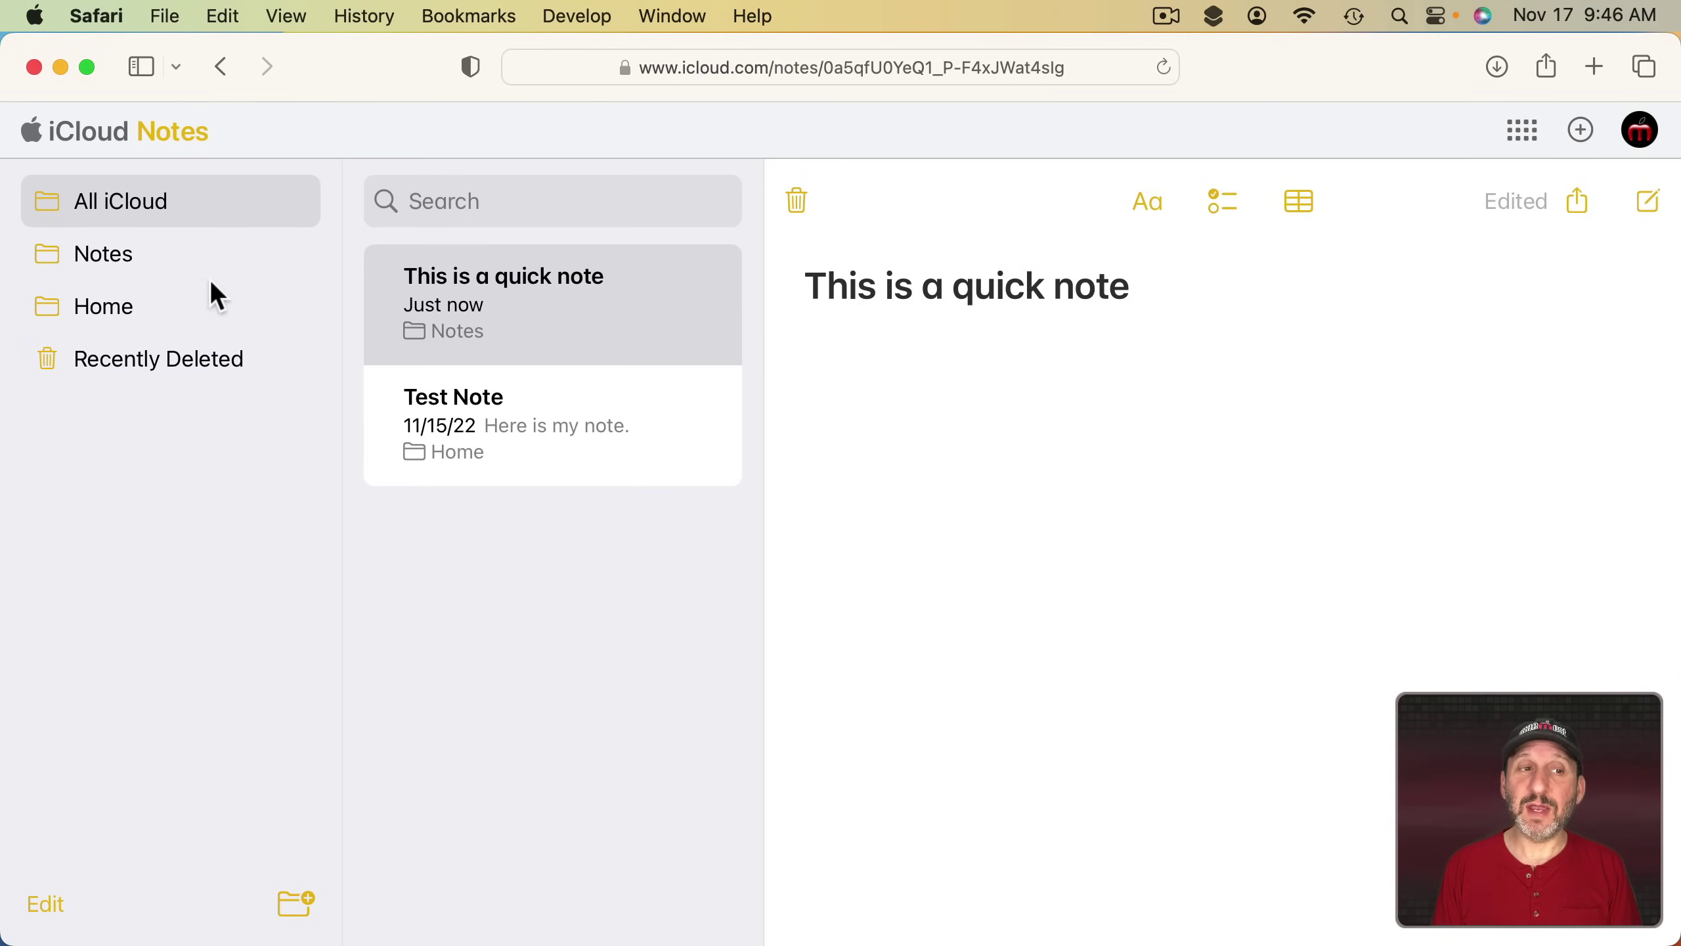
{"action": "left_click", "coordinate": [133, 265]}
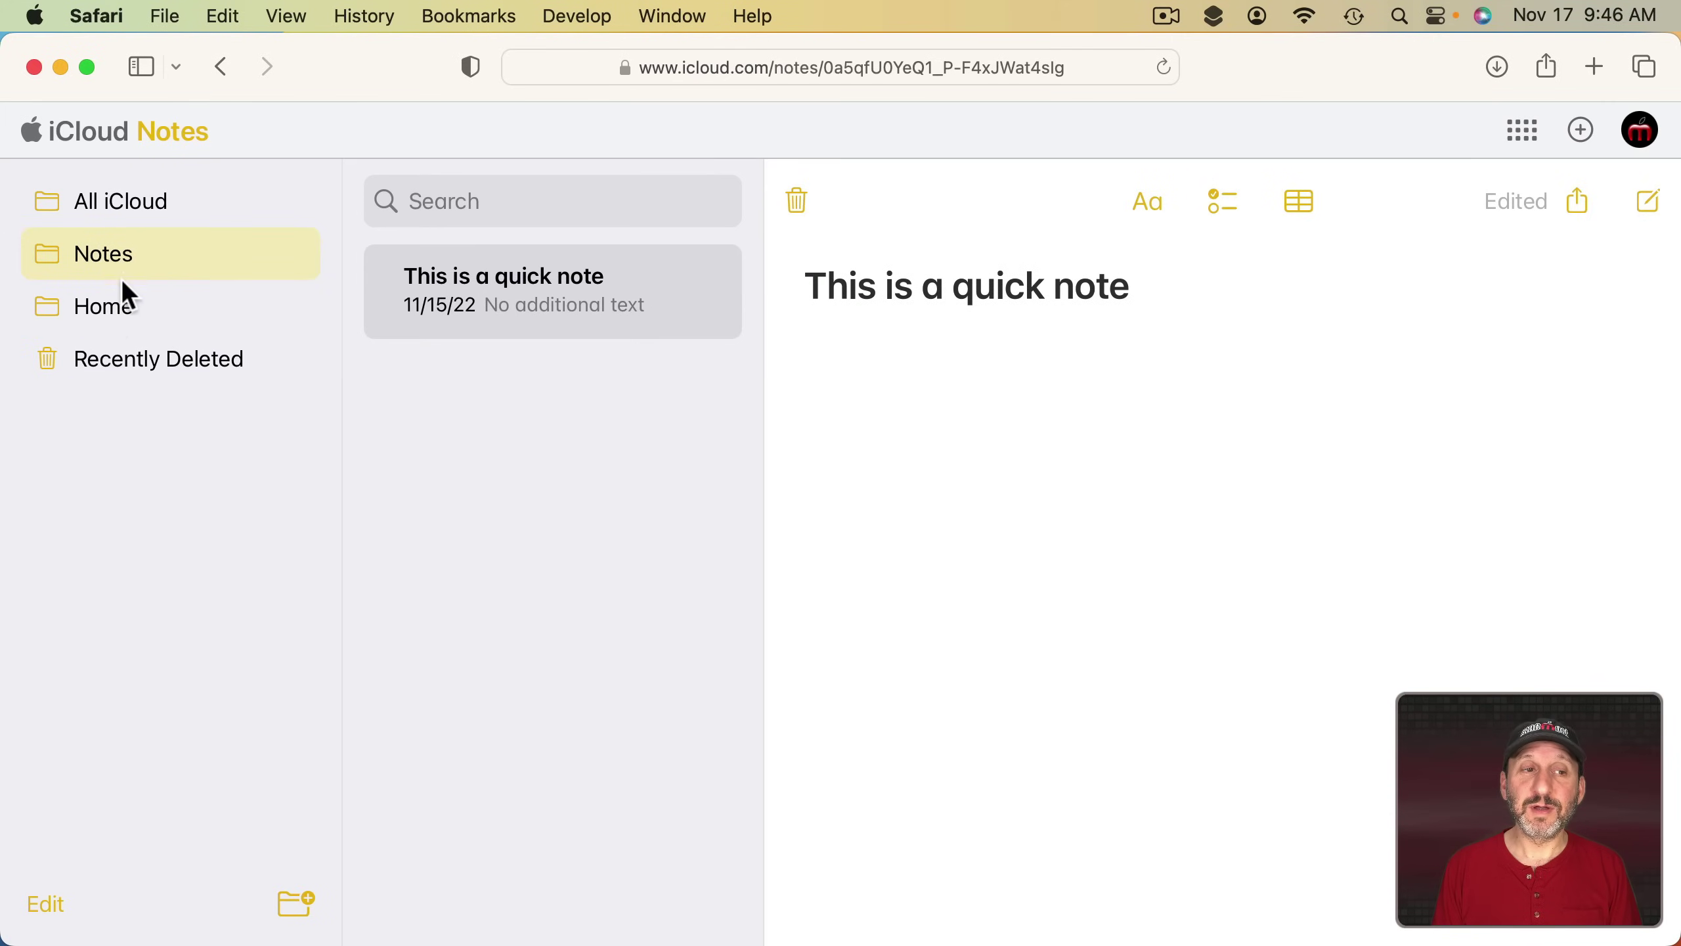
{"action": "left_click", "coordinate": [110, 302]}
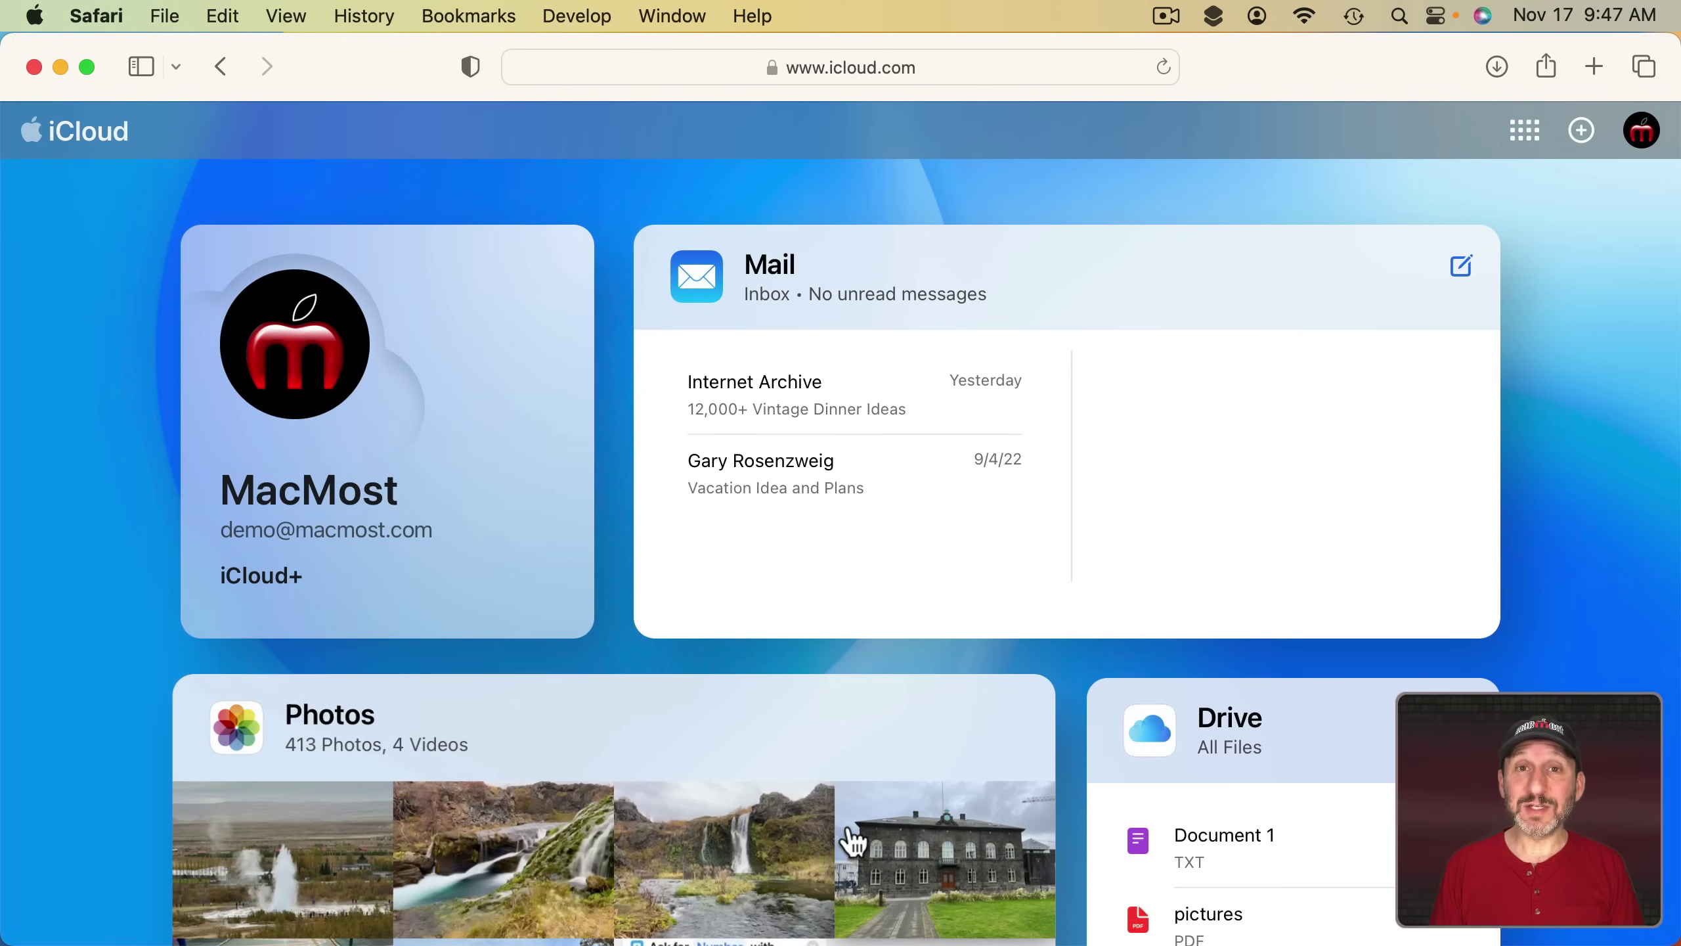
Step: Start customizing the iCloud home page and remove the Photos tile
{"action": "scroll", "coordinate": [854, 841], "scroll_direction": "down", "scroll_amount": 10}
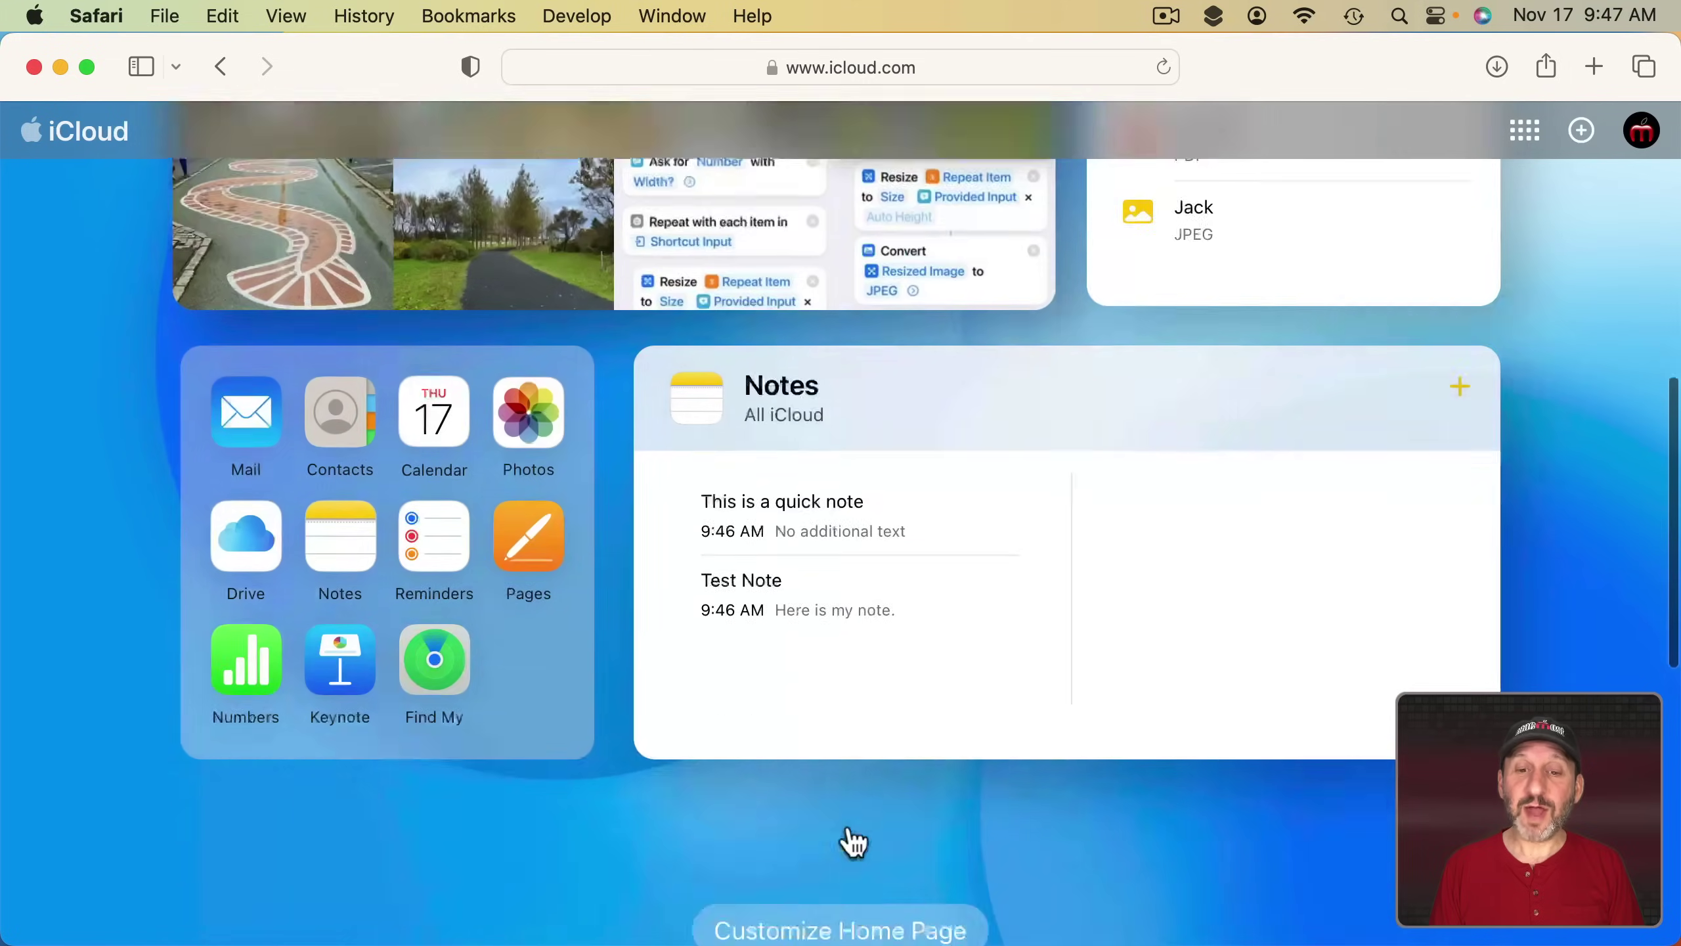
{"action": "left_click", "coordinate": [859, 817]}
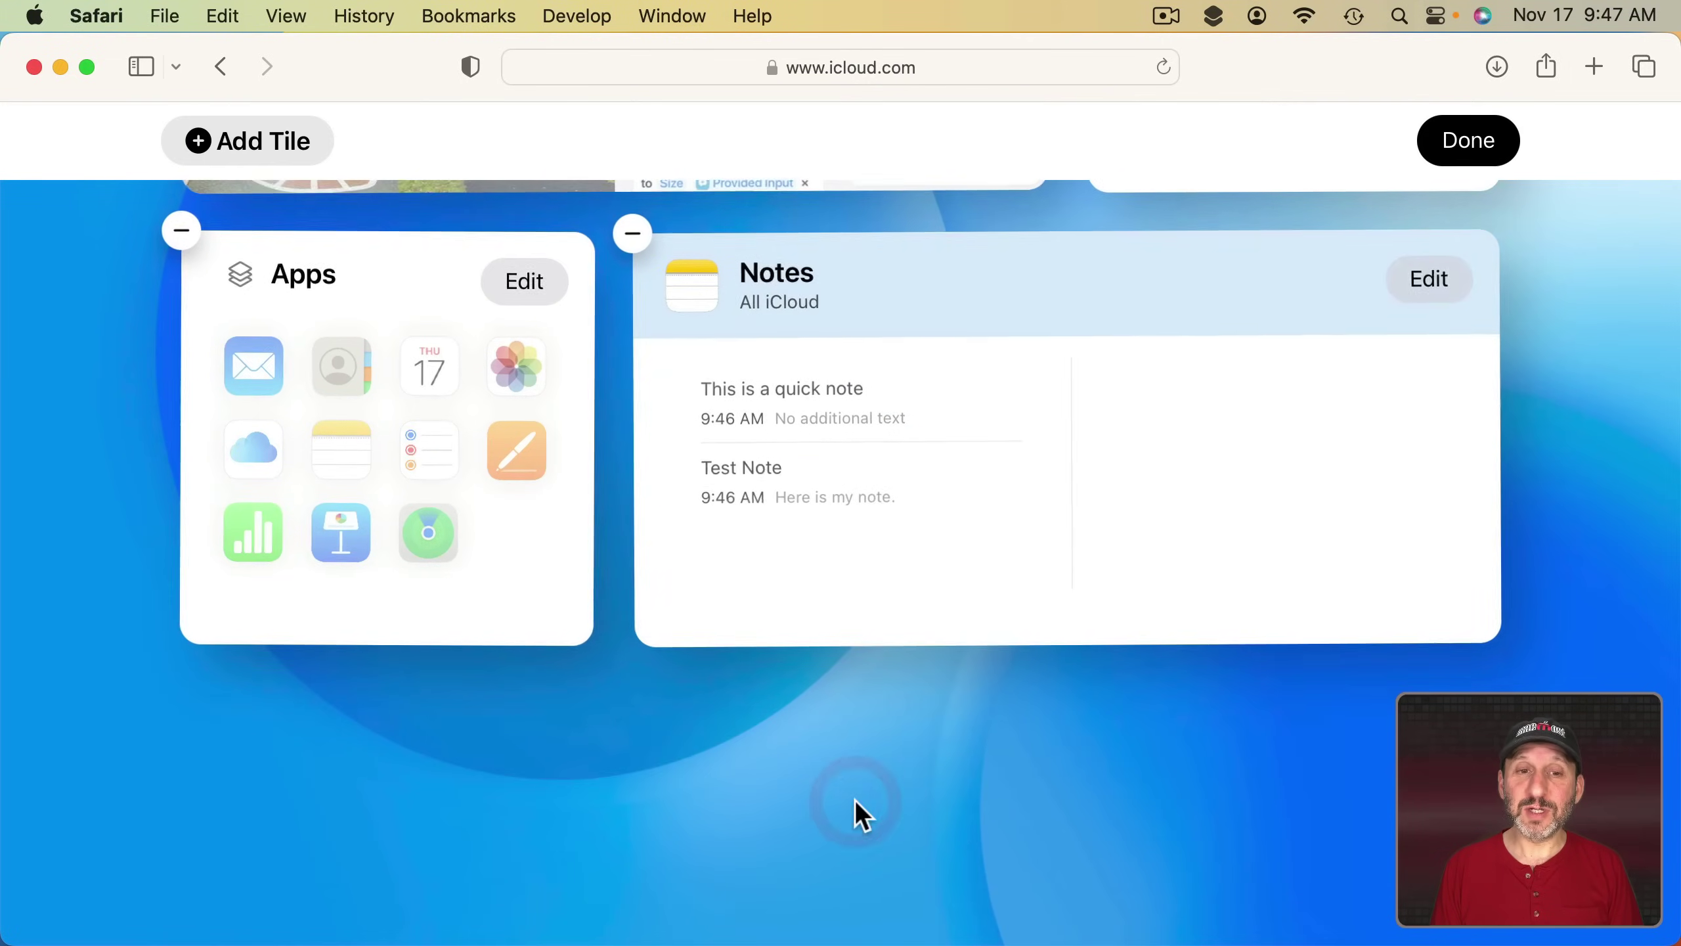
{"action": "scroll", "coordinate": [848, 499], "scroll_direction": "up", "scroll_amount": 10}
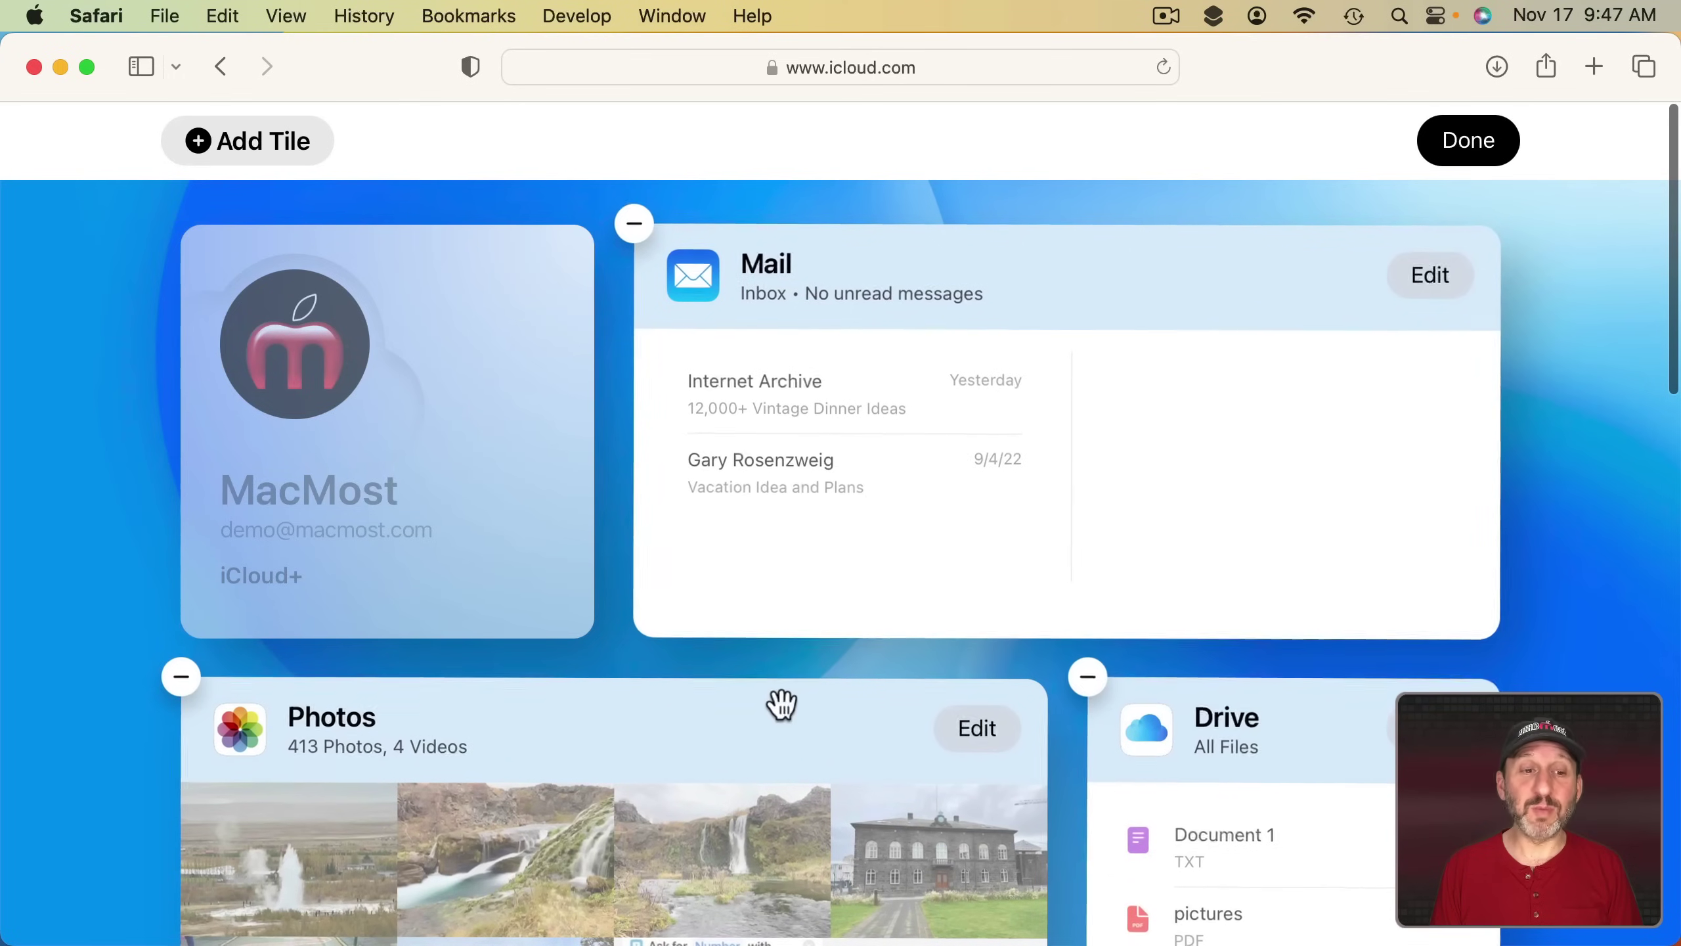
{"action": "left_click", "coordinate": [185, 682]}
{"action": "left_click", "coordinate": [897, 626]}
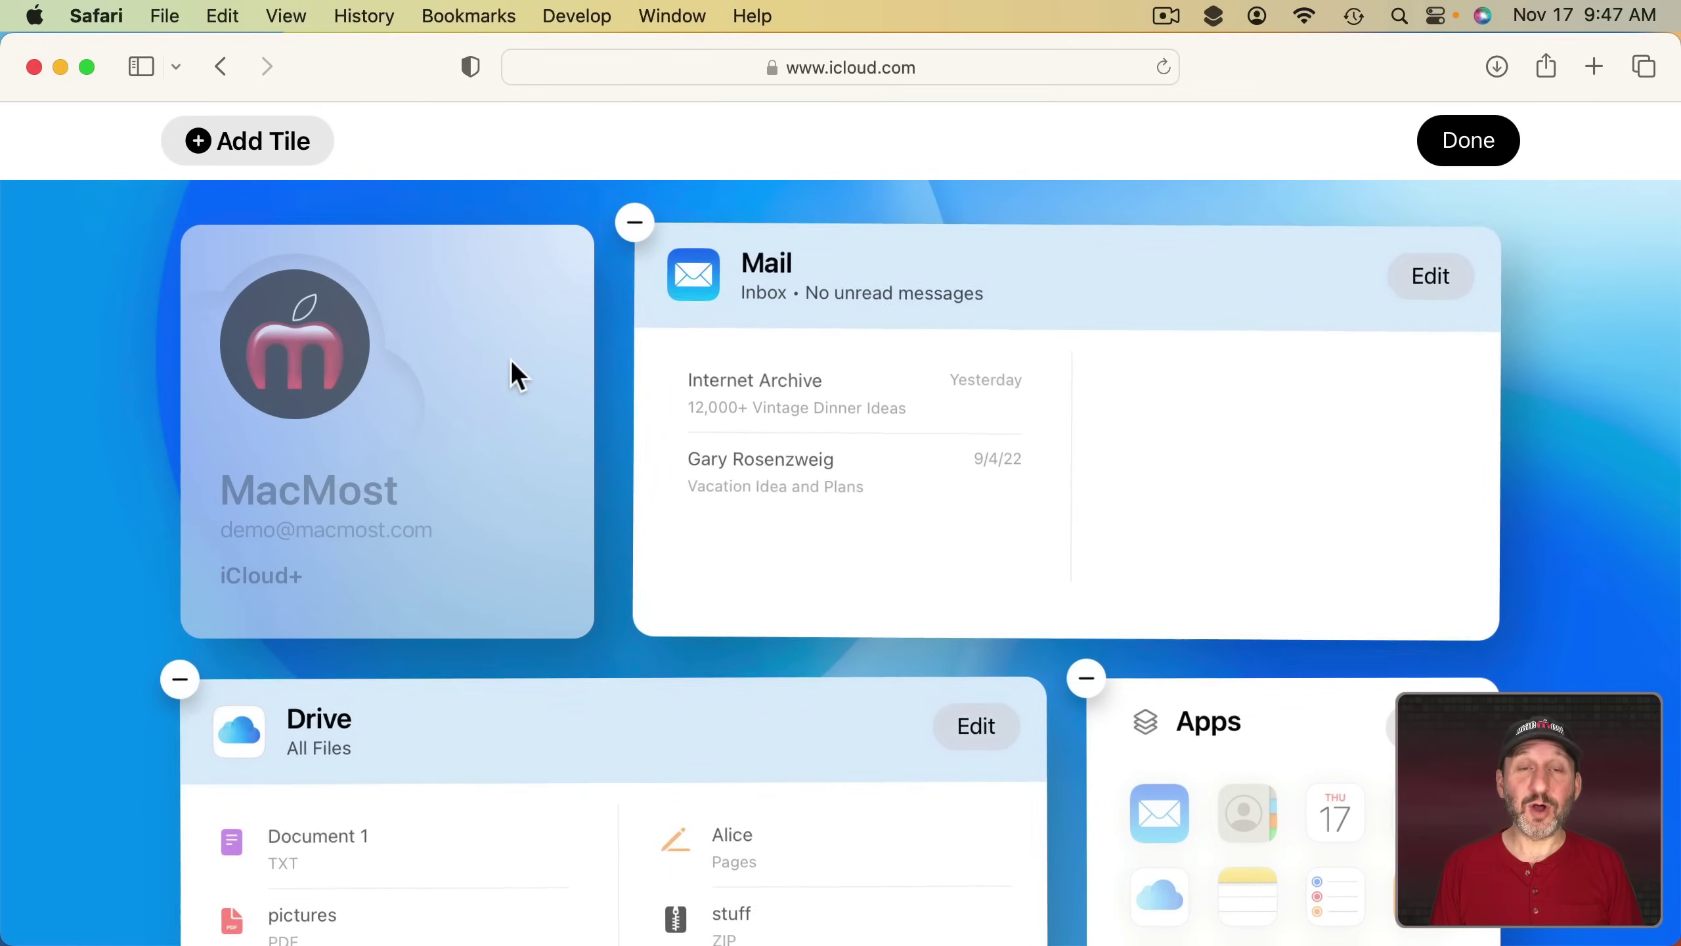
Step: Add a Calendar tile to the home page and move it into the wide slot below the account tile
{"action": "left_click", "coordinate": [271, 147]}
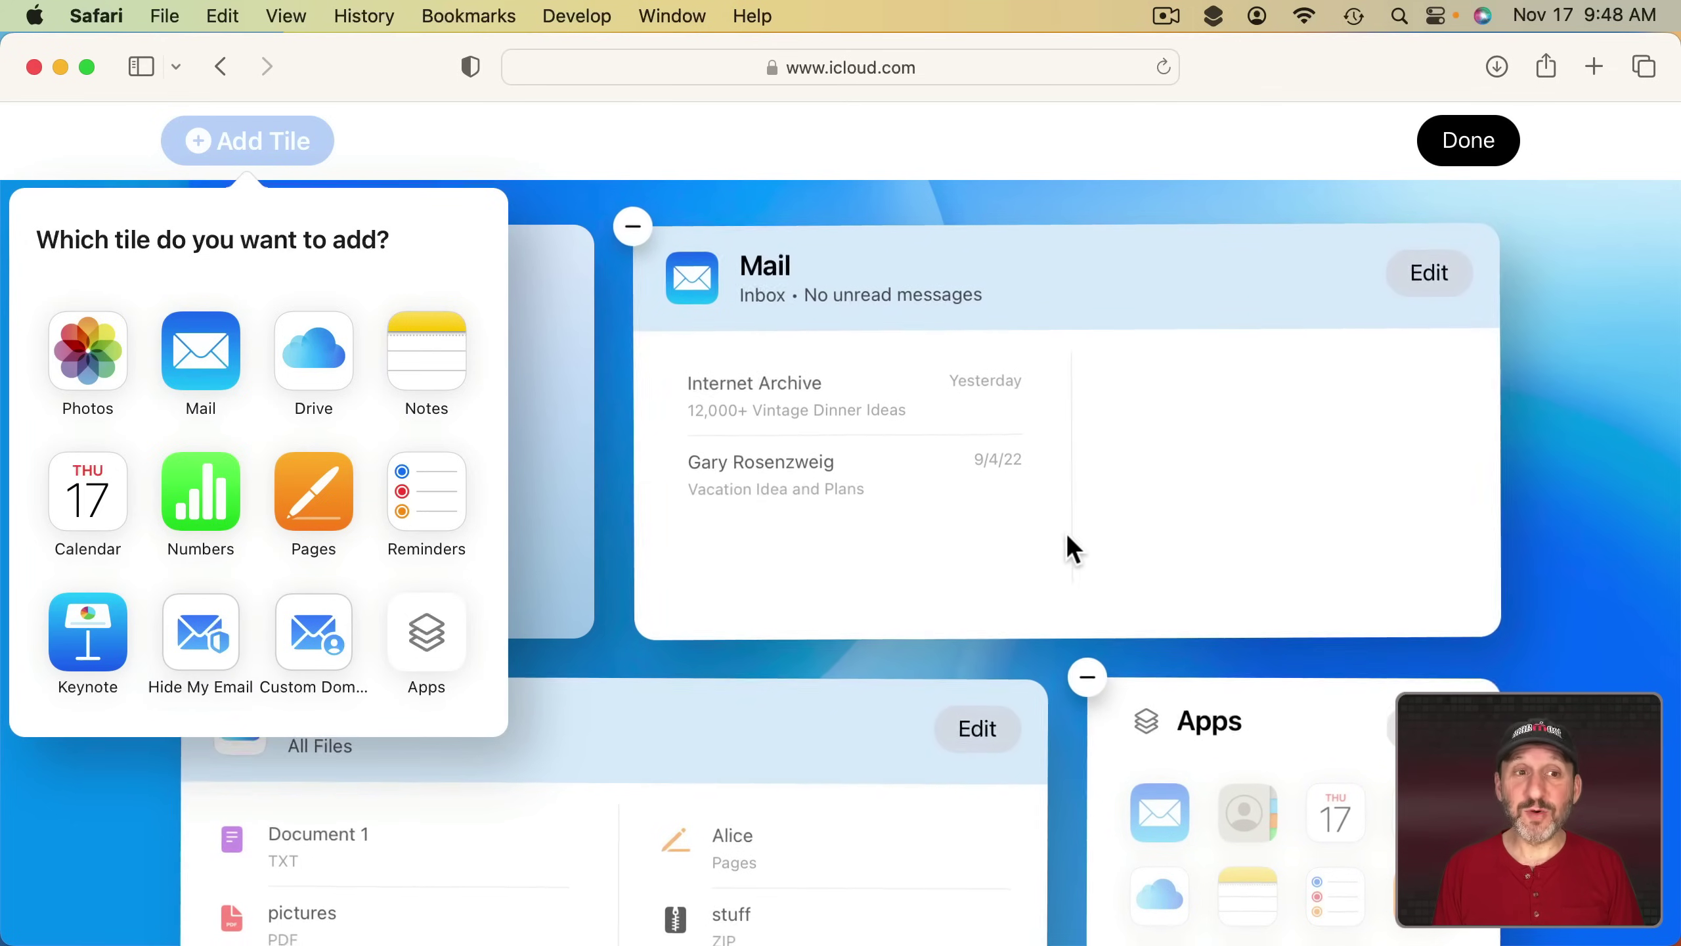
{"action": "left_click", "coordinate": [78, 515]}
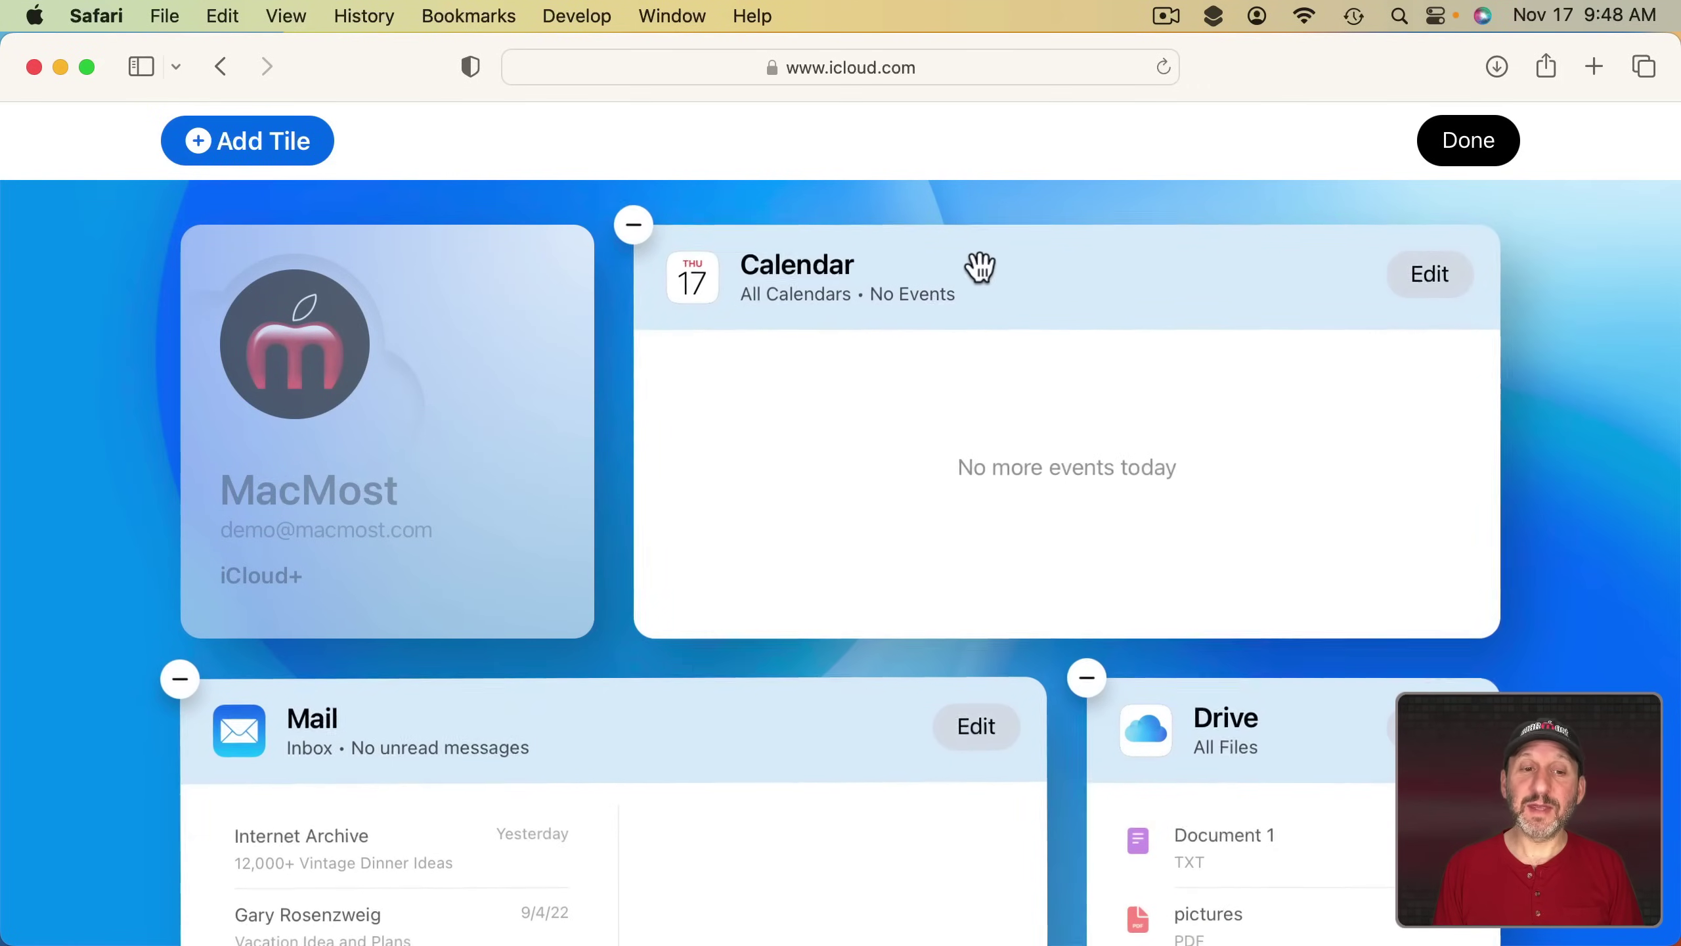
{"action": "left_click_drag", "start_coordinate": [968, 289], "coordinate": [490, 774]}
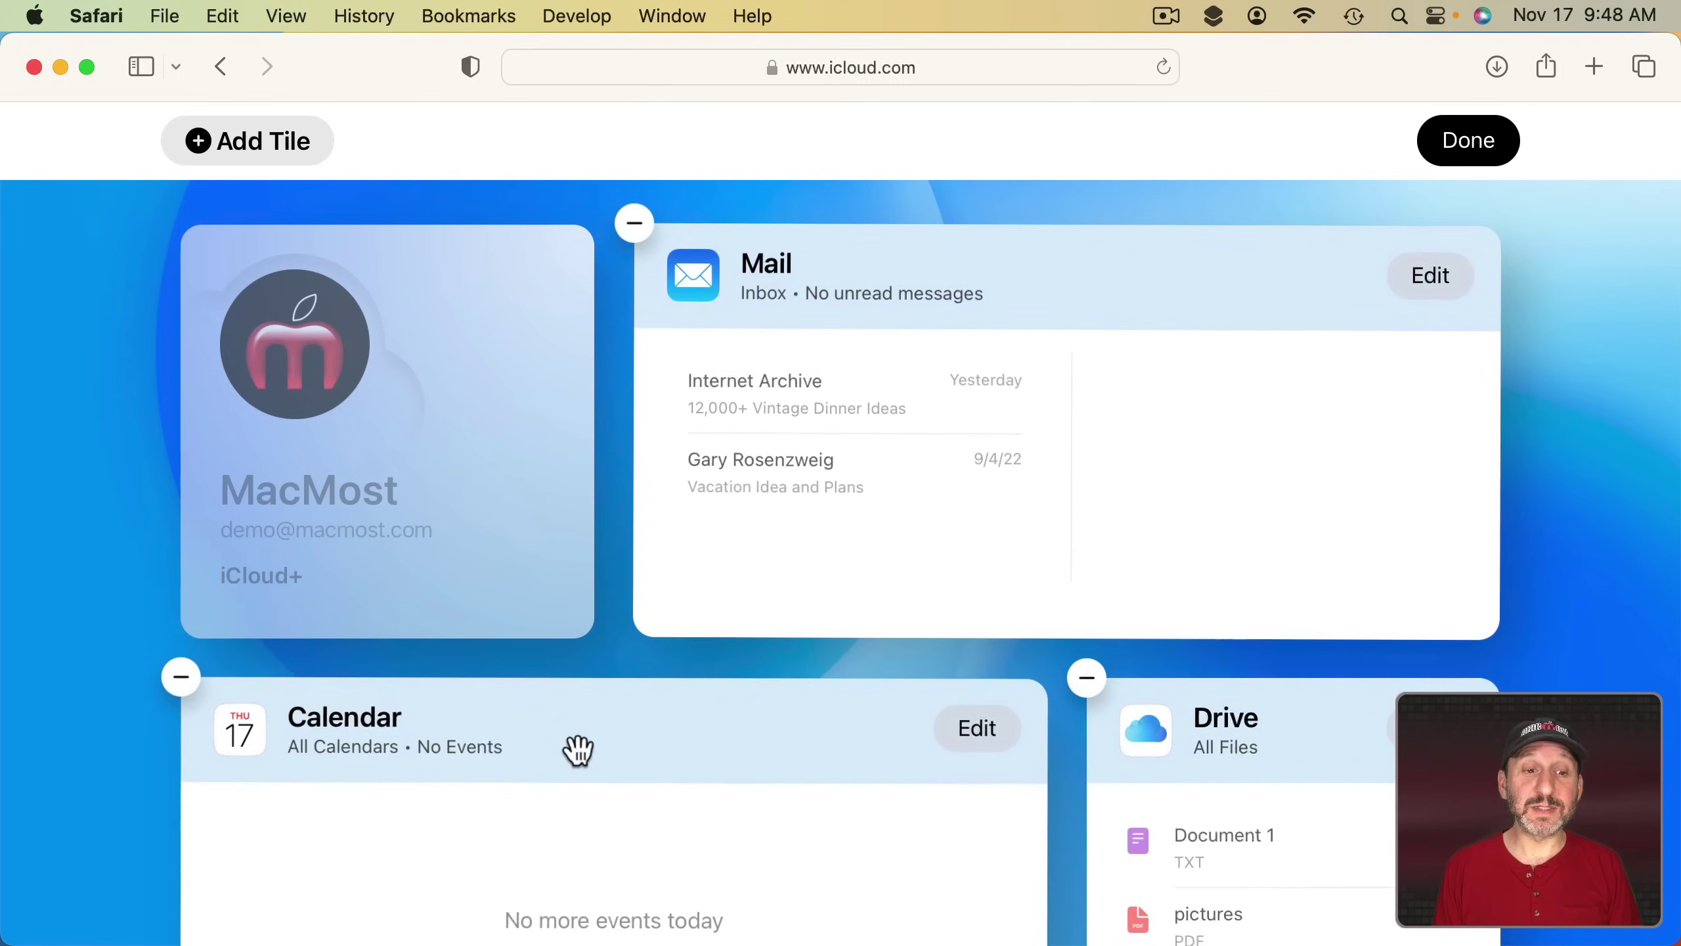
Step: Swap the Drive and Calendar tiles so that Drive takes the wide slot
{"action": "scroll", "coordinate": [1228, 751], "scroll_direction": "down", "scroll_amount": 5}
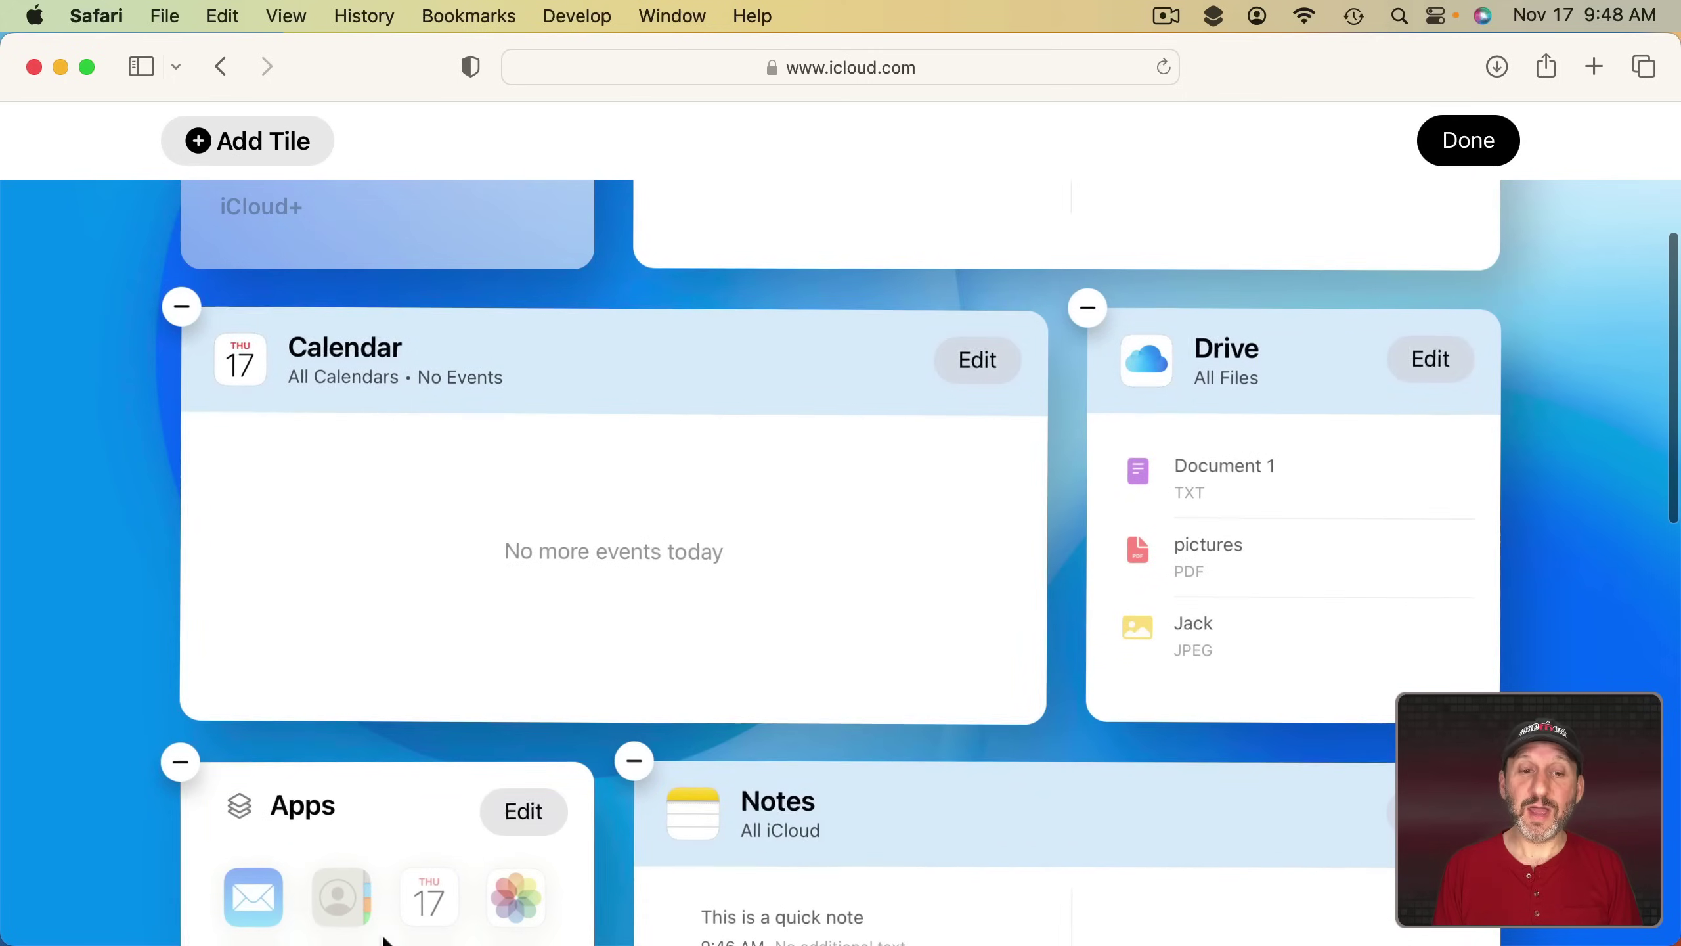
{"action": "scroll", "coordinate": [1025, 631], "scroll_direction": "up", "scroll_amount": 2}
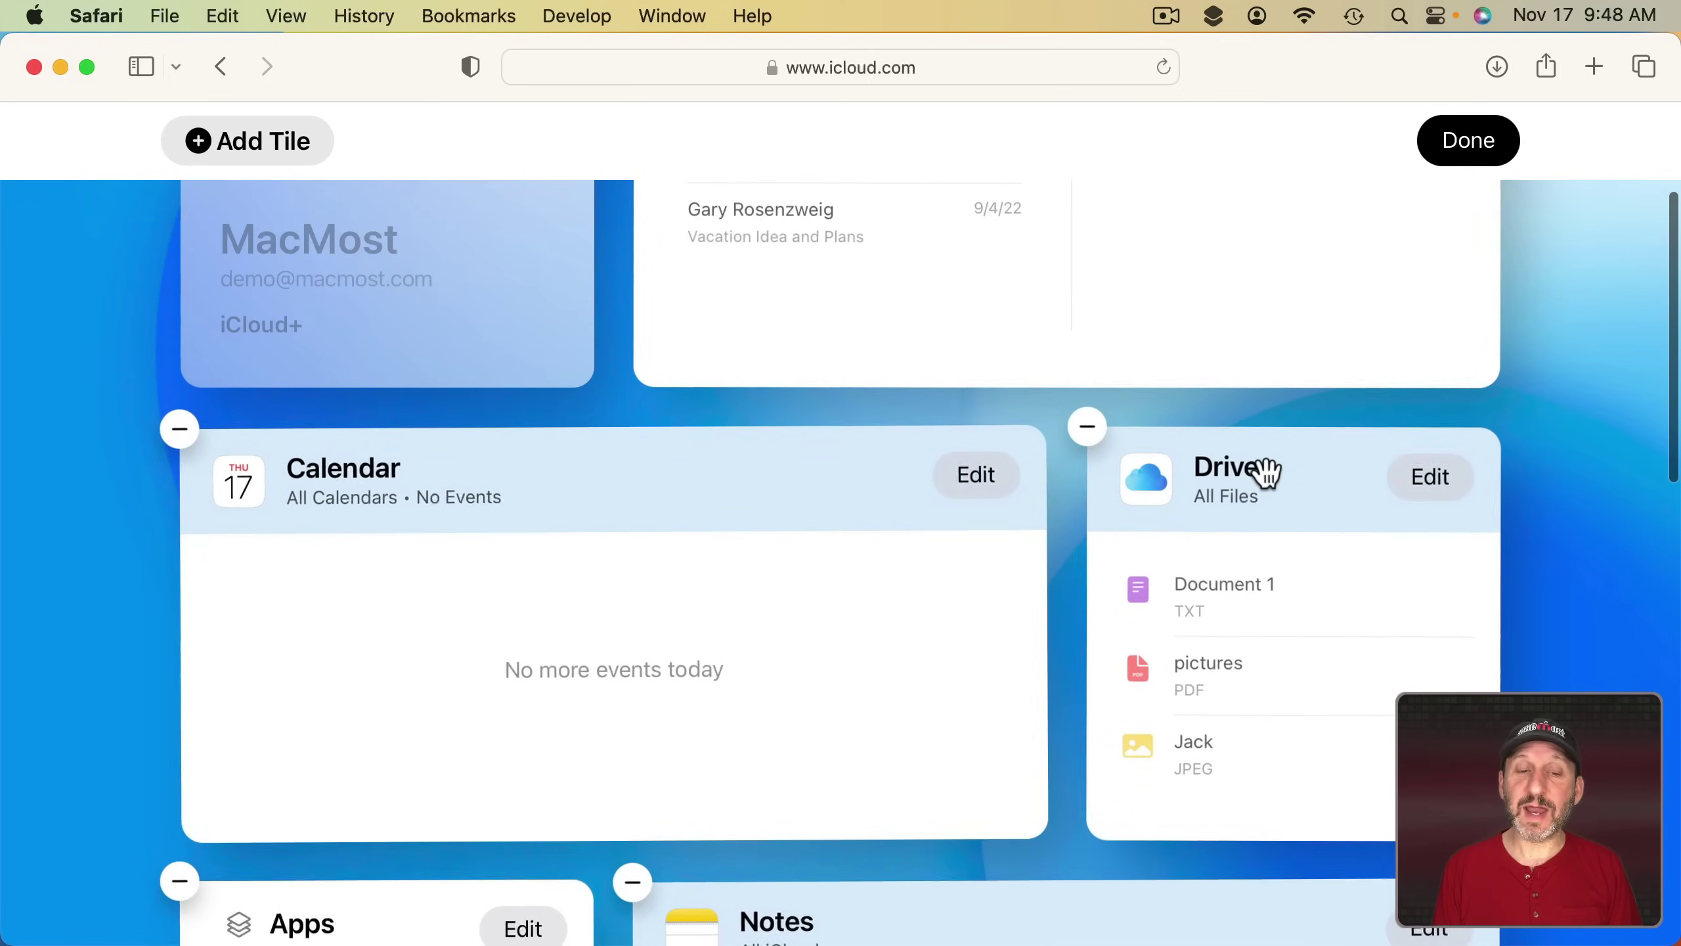
{"action": "left_click_drag", "start_coordinate": [1266, 472], "coordinate": [481, 477]}
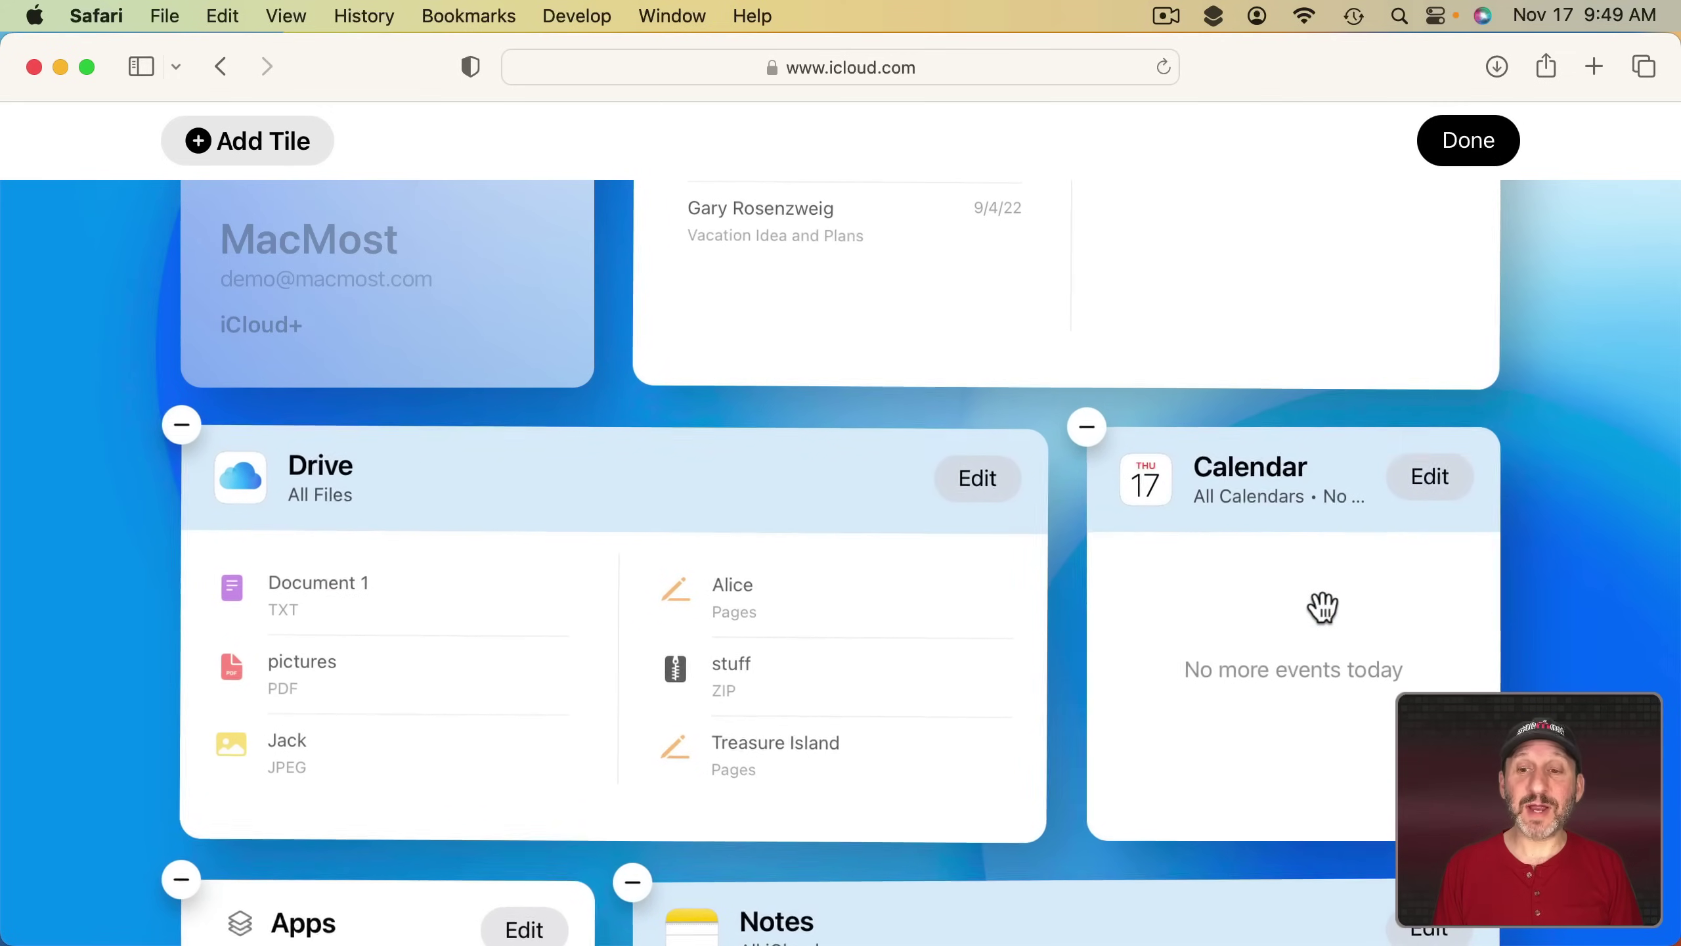
Step: Check the replacement options for the Drive tile, dismiss them without choosing one, and finish customizing the home page
{"action": "left_click", "coordinate": [951, 491]}
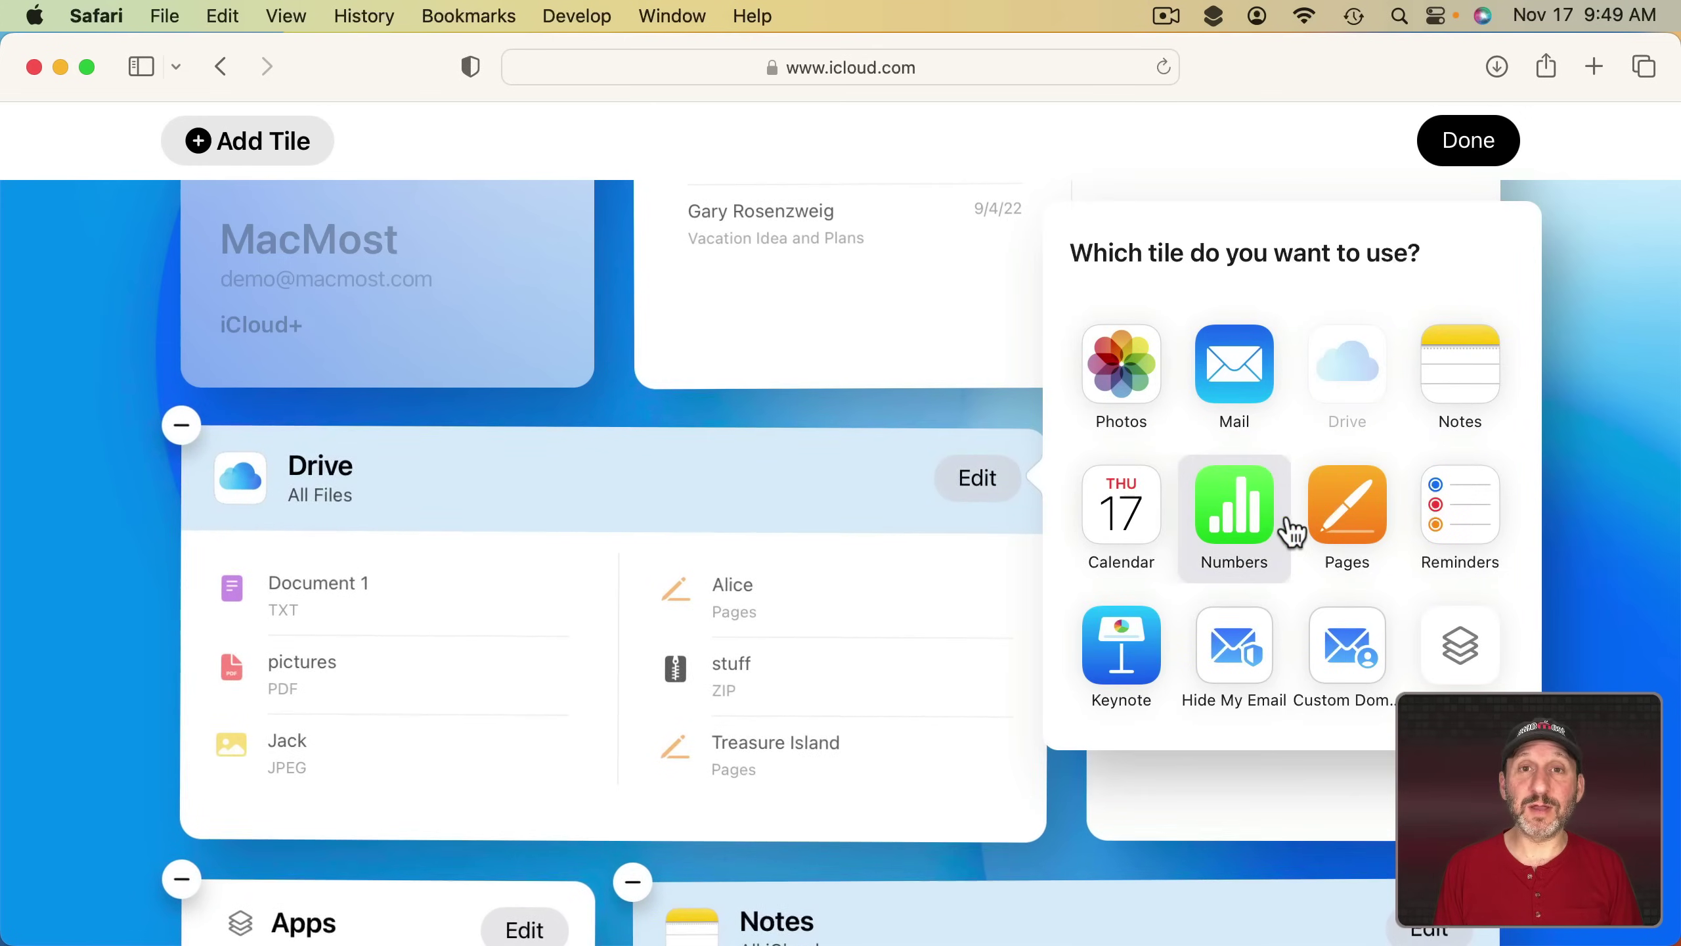
{"action": "left_click", "coordinate": [470, 338]}
{"action": "left_click", "coordinate": [1455, 151]}
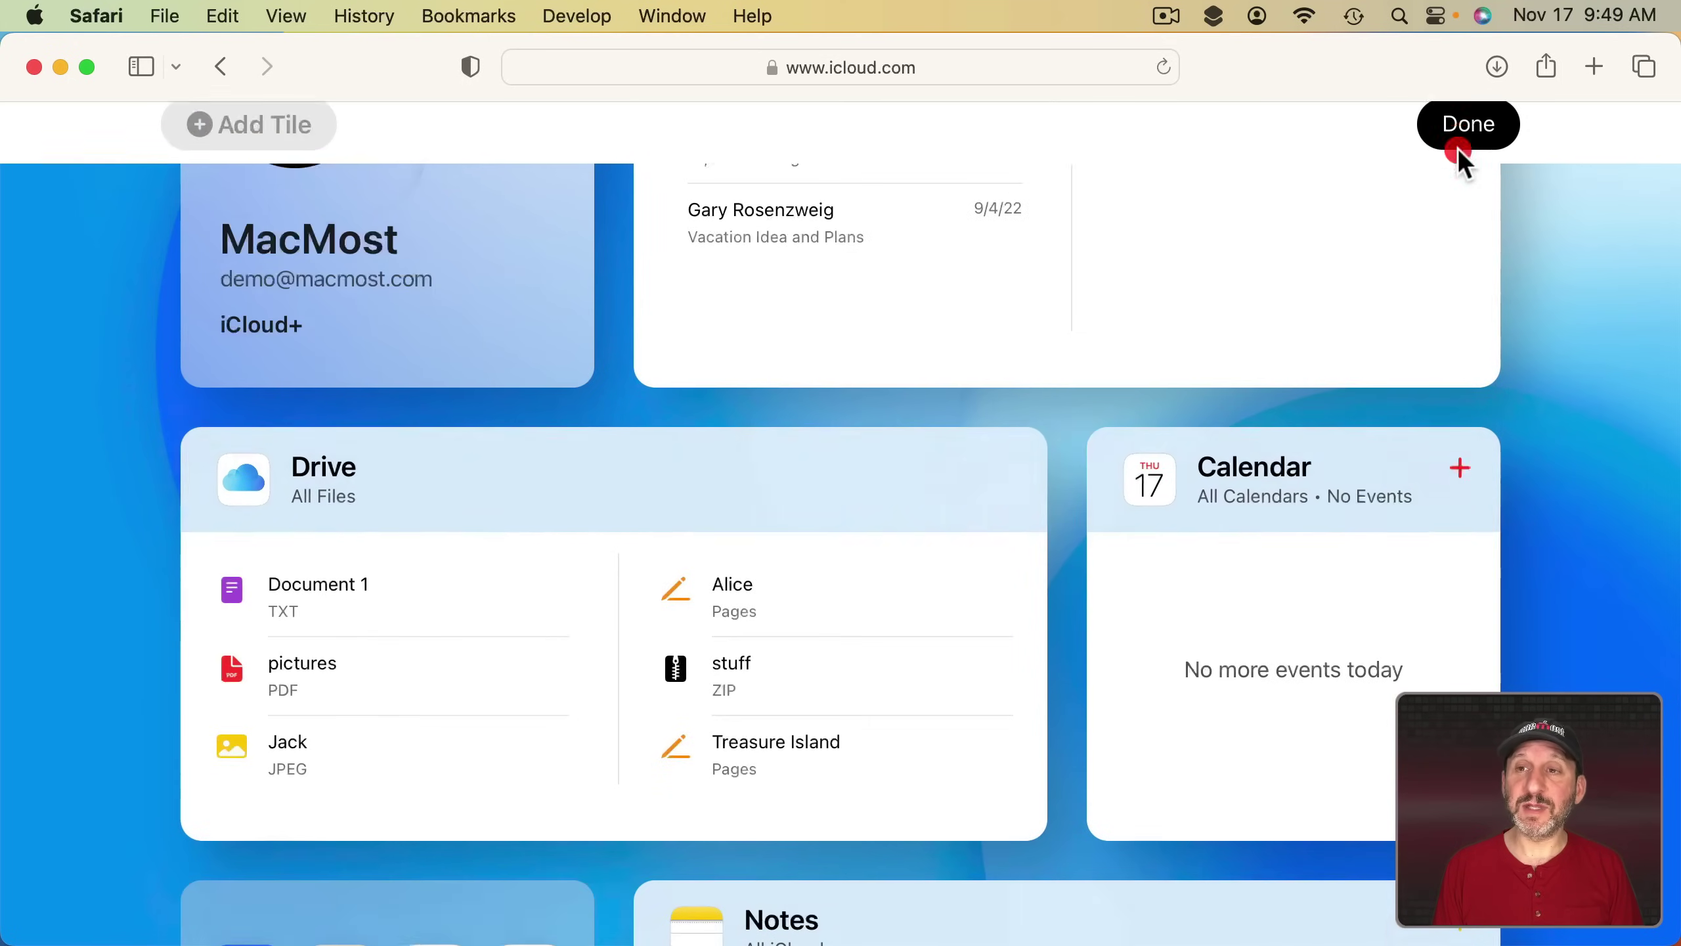
Step: Look over the customized home page and open Find My from the list of iCloud apps and features
{"action": "scroll", "coordinate": [1098, 535], "scroll_direction": "down", "scroll_amount": 10}
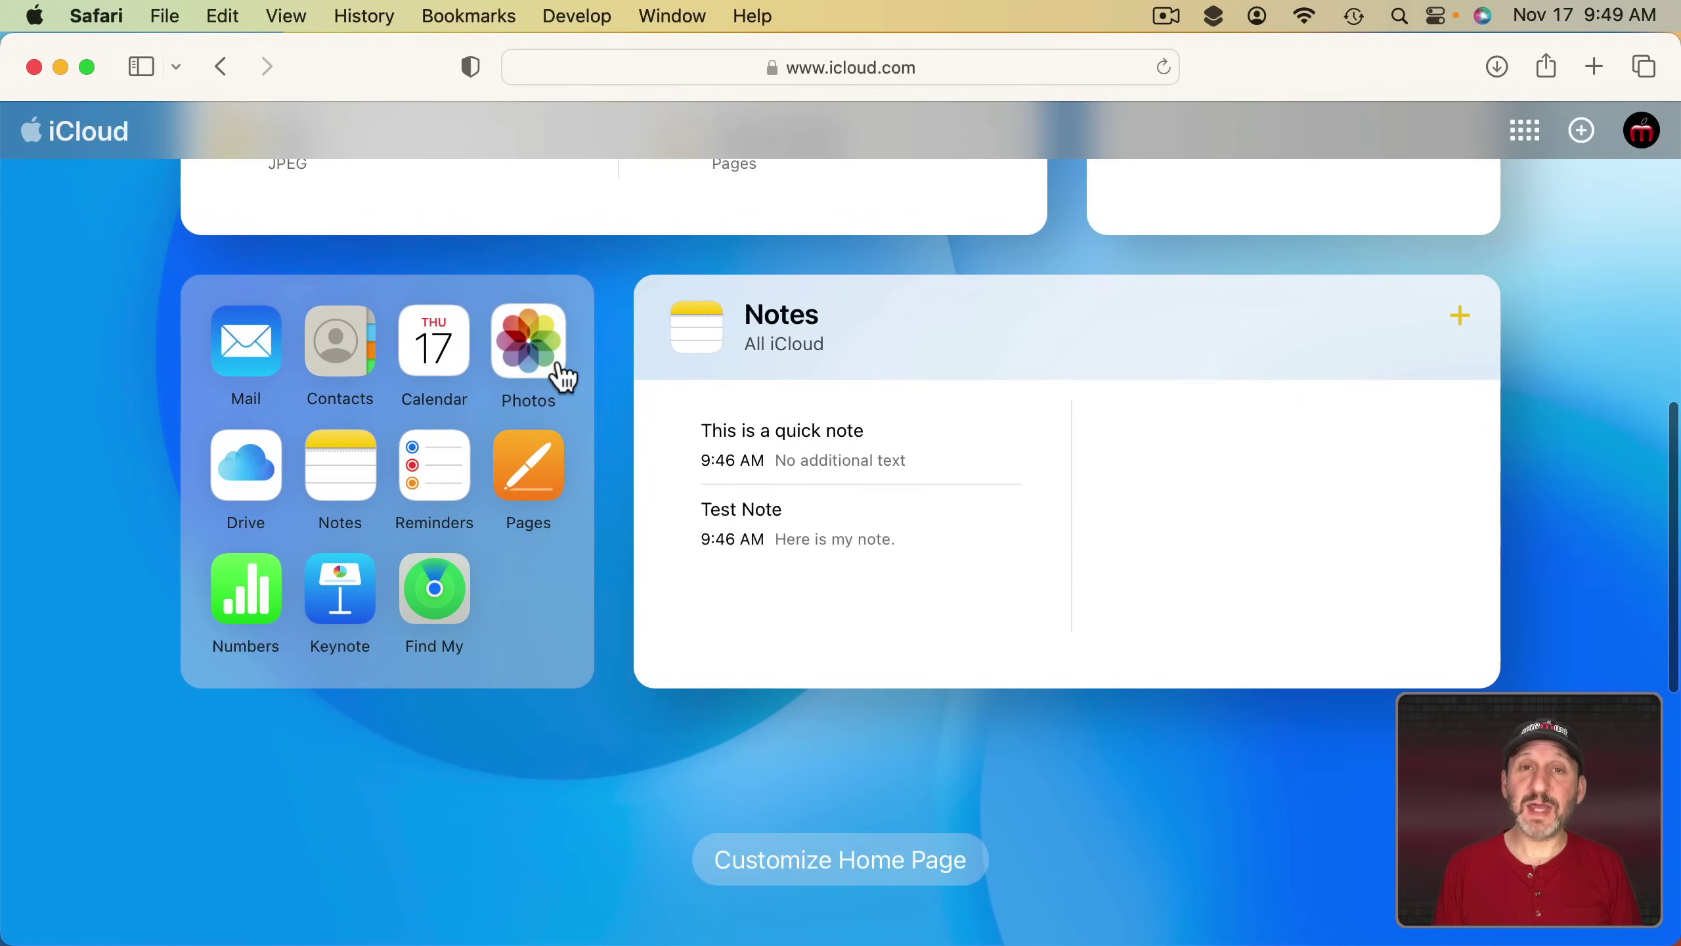
{"action": "scroll", "coordinate": [570, 375], "scroll_direction": "up", "scroll_amount": 10}
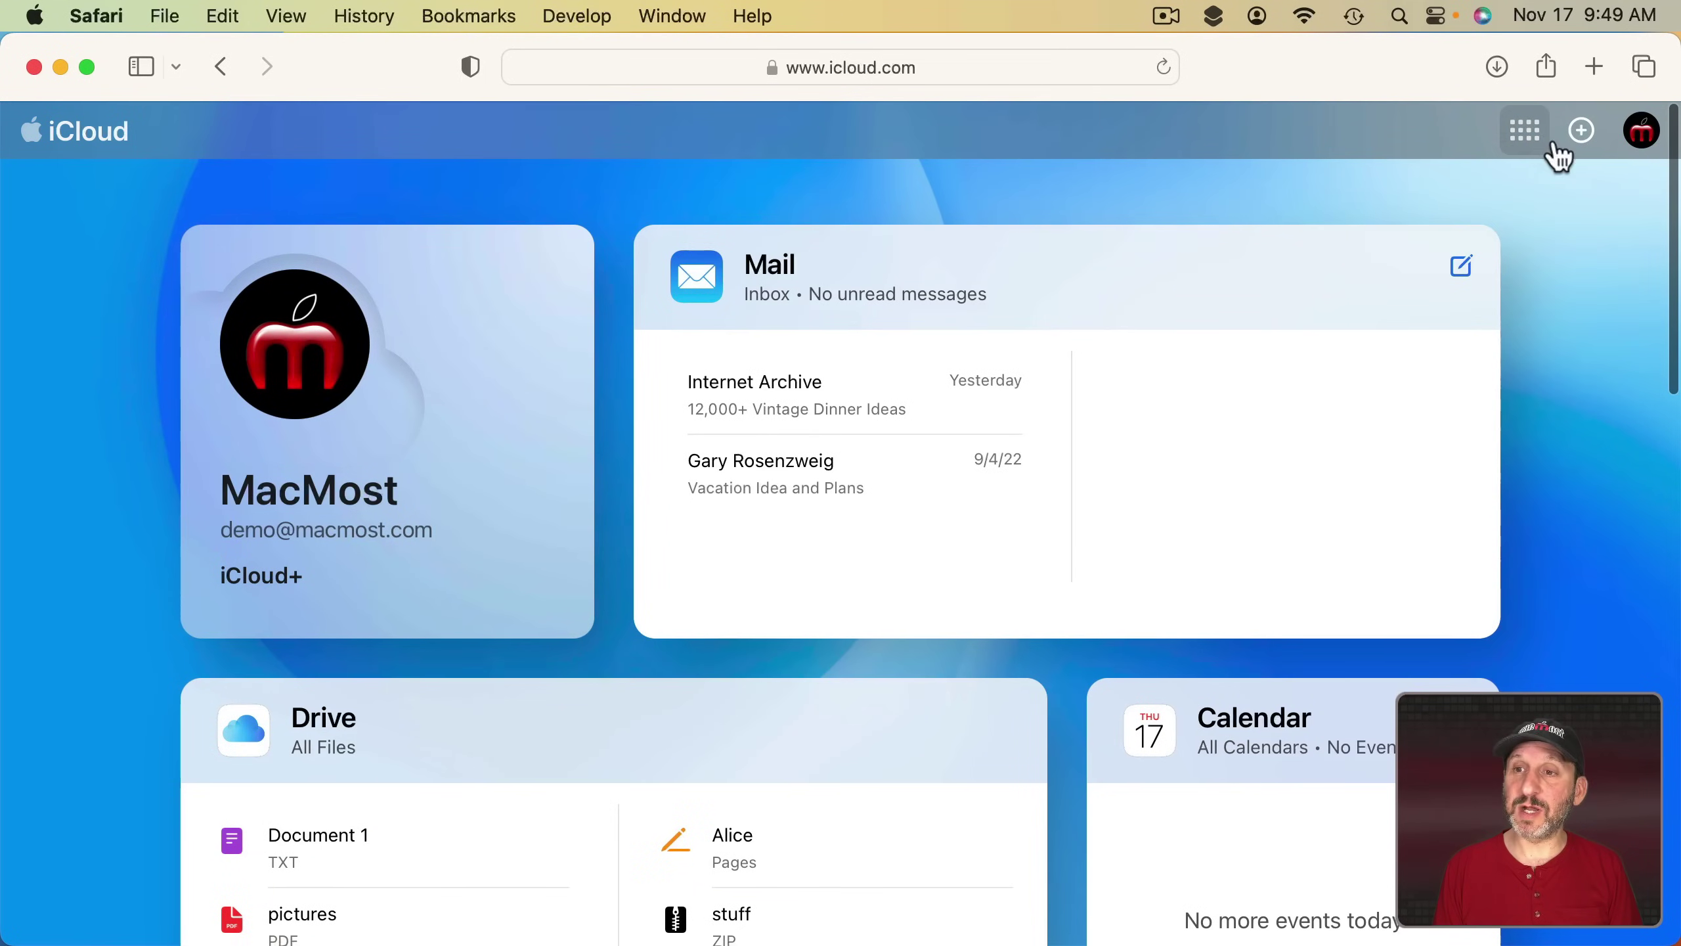
{"action": "left_click", "coordinate": [1529, 135]}
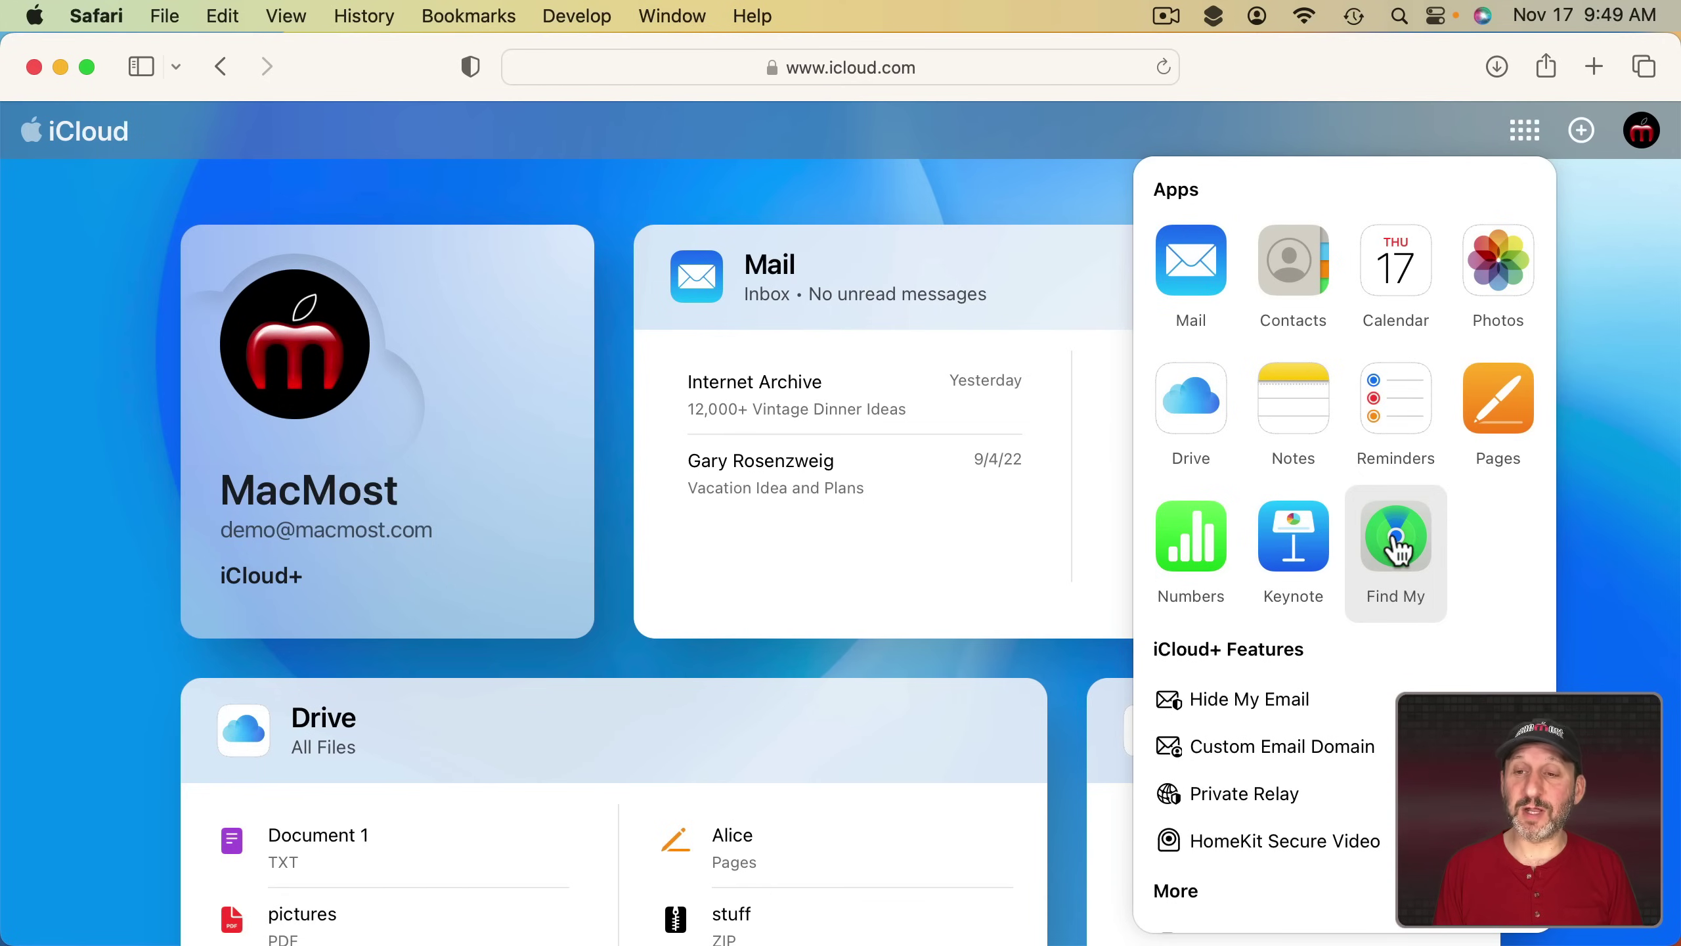
{"action": "left_click", "coordinate": [1409, 554]}
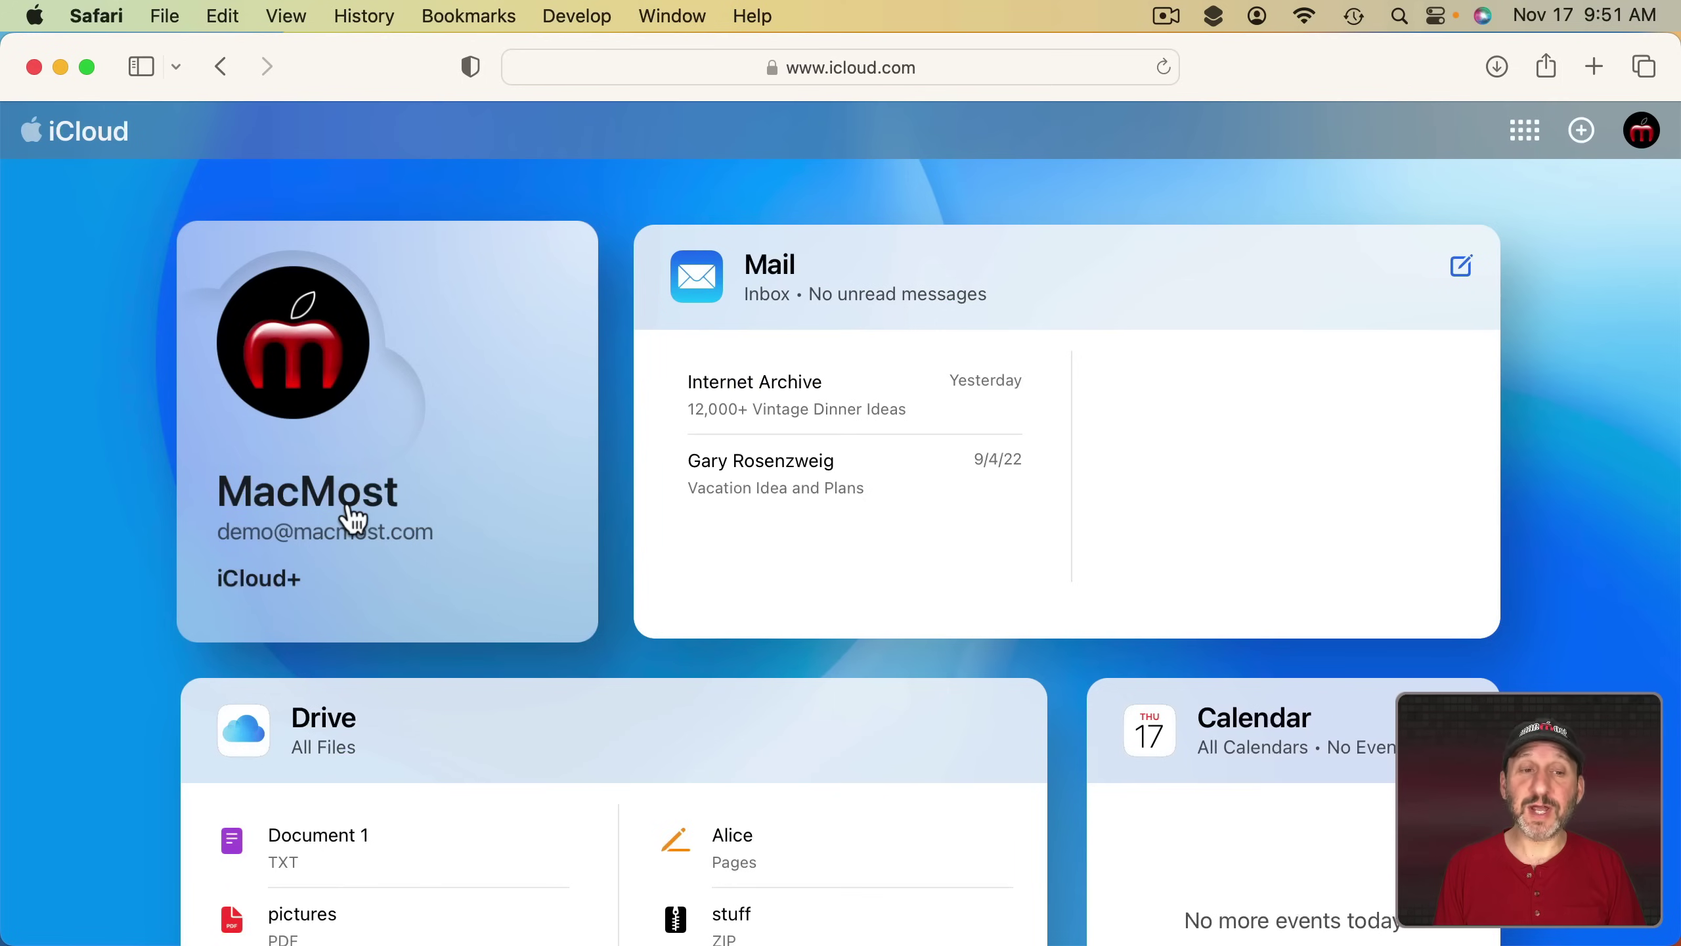
Step: Open the account settings from the home page's profile tile and review the iCloud and Apple ID settings
{"action": "left_click", "coordinate": [323, 384]}
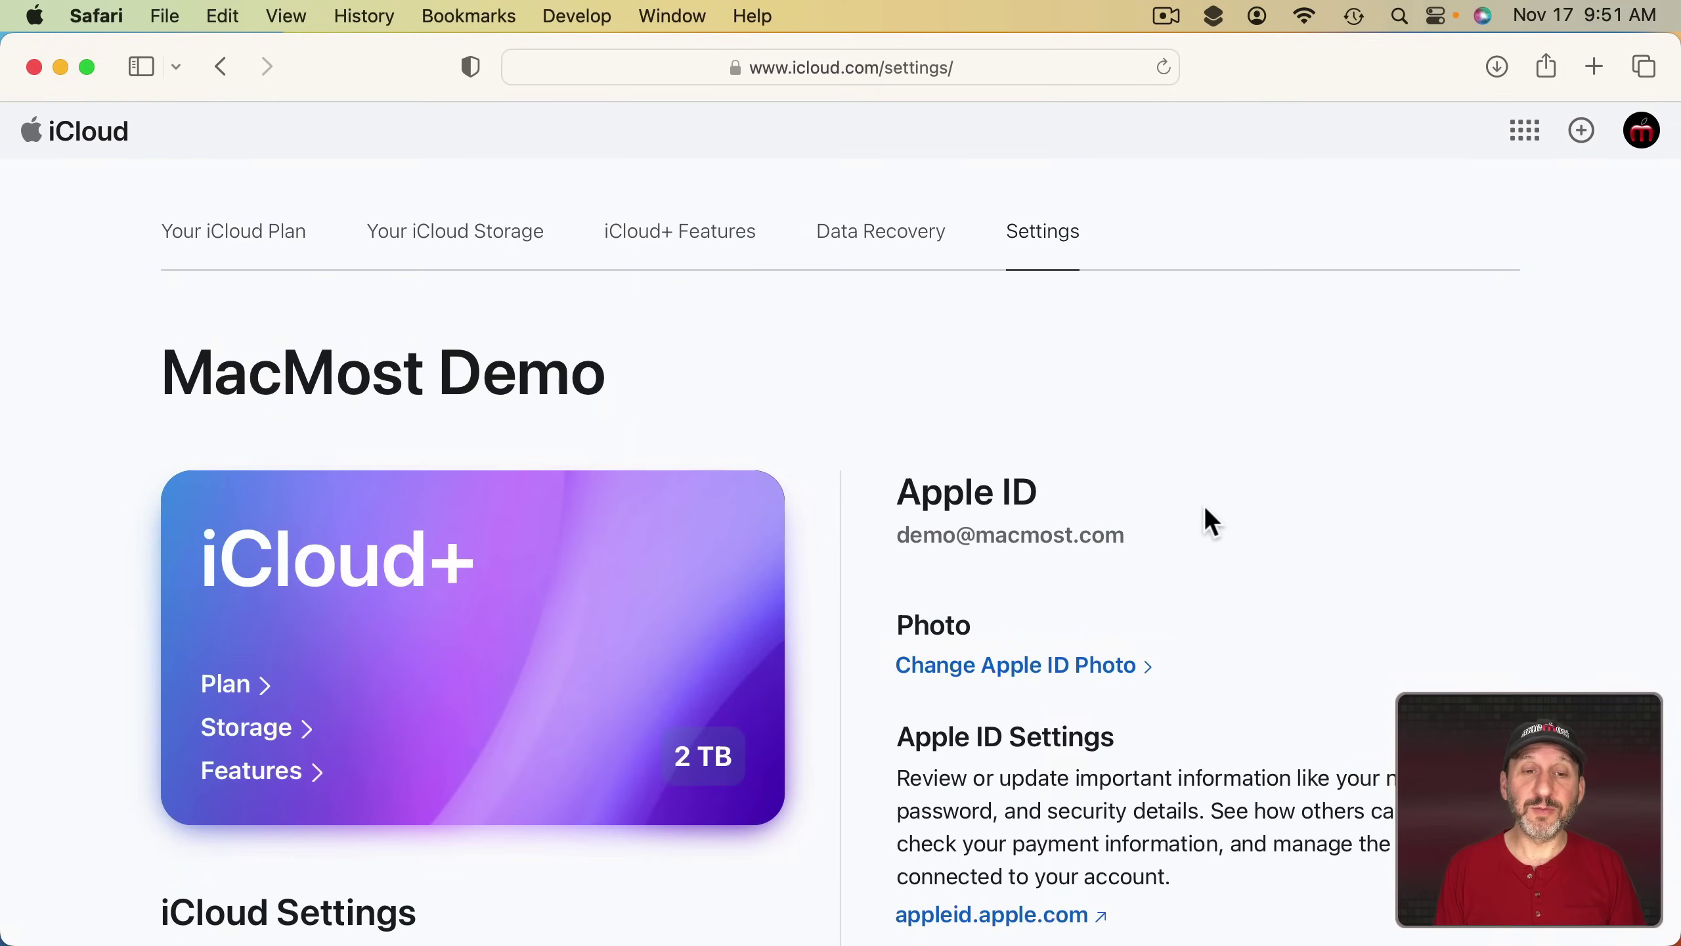
{"action": "scroll", "coordinate": [1206, 510], "scroll_direction": "down", "scroll_amount": 5}
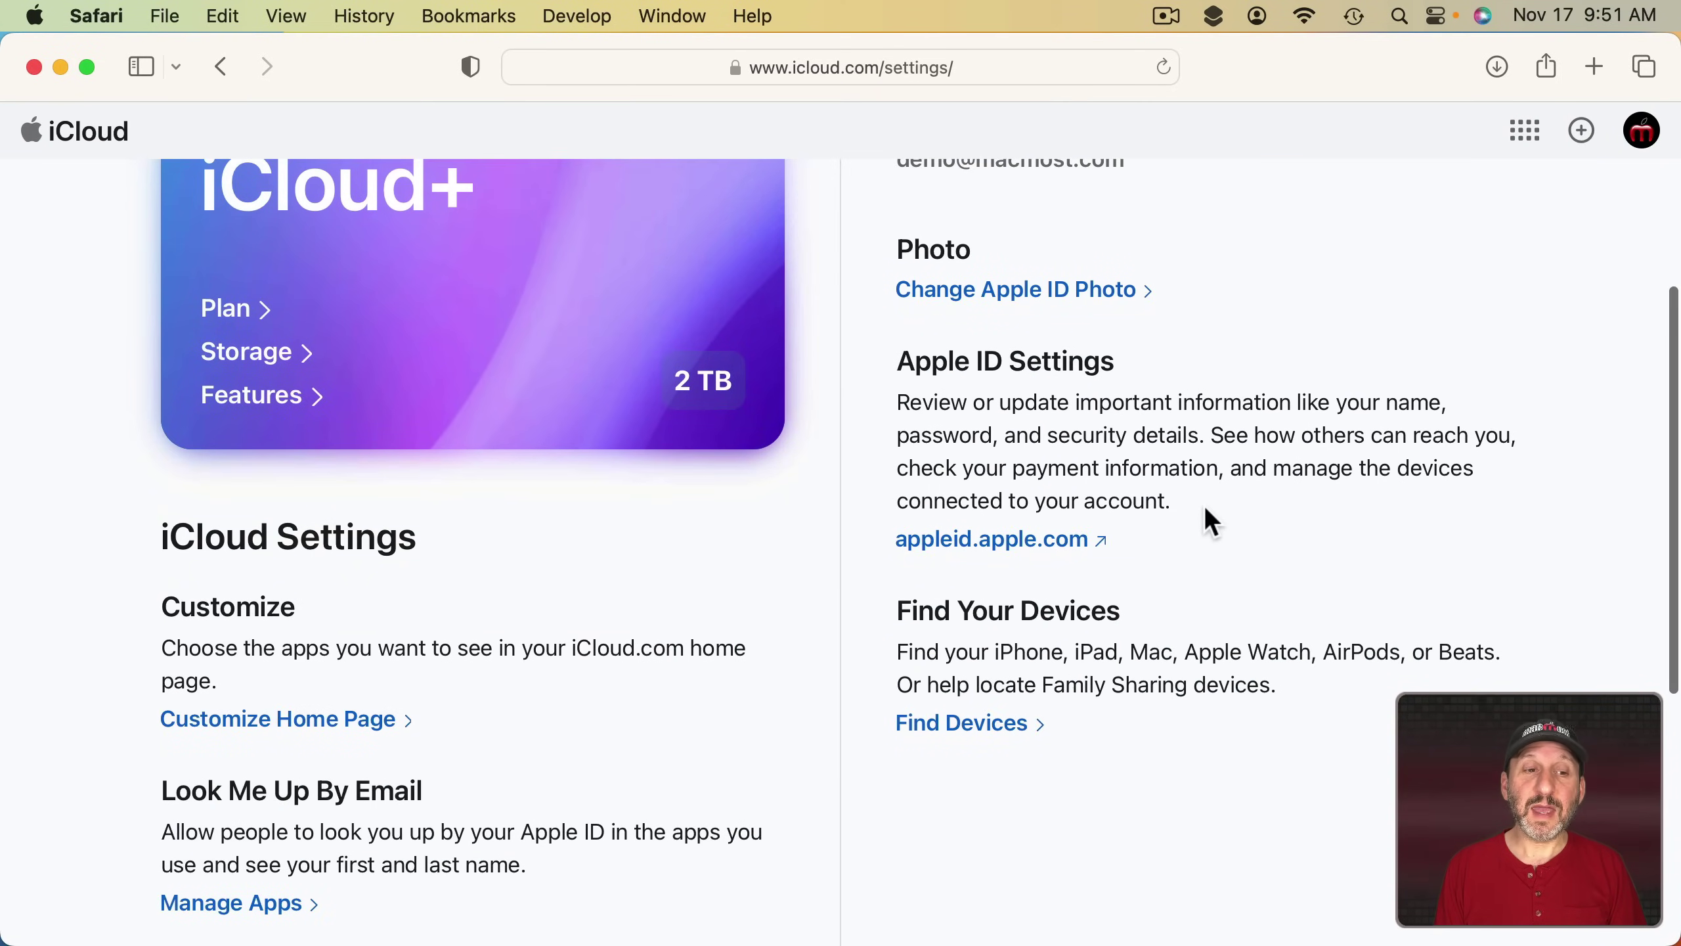
{"action": "scroll", "coordinate": [1206, 509], "scroll_direction": "down", "scroll_amount": 1}
{"action": "scroll", "coordinate": [1212, 524], "scroll_direction": "down", "scroll_amount": 3}
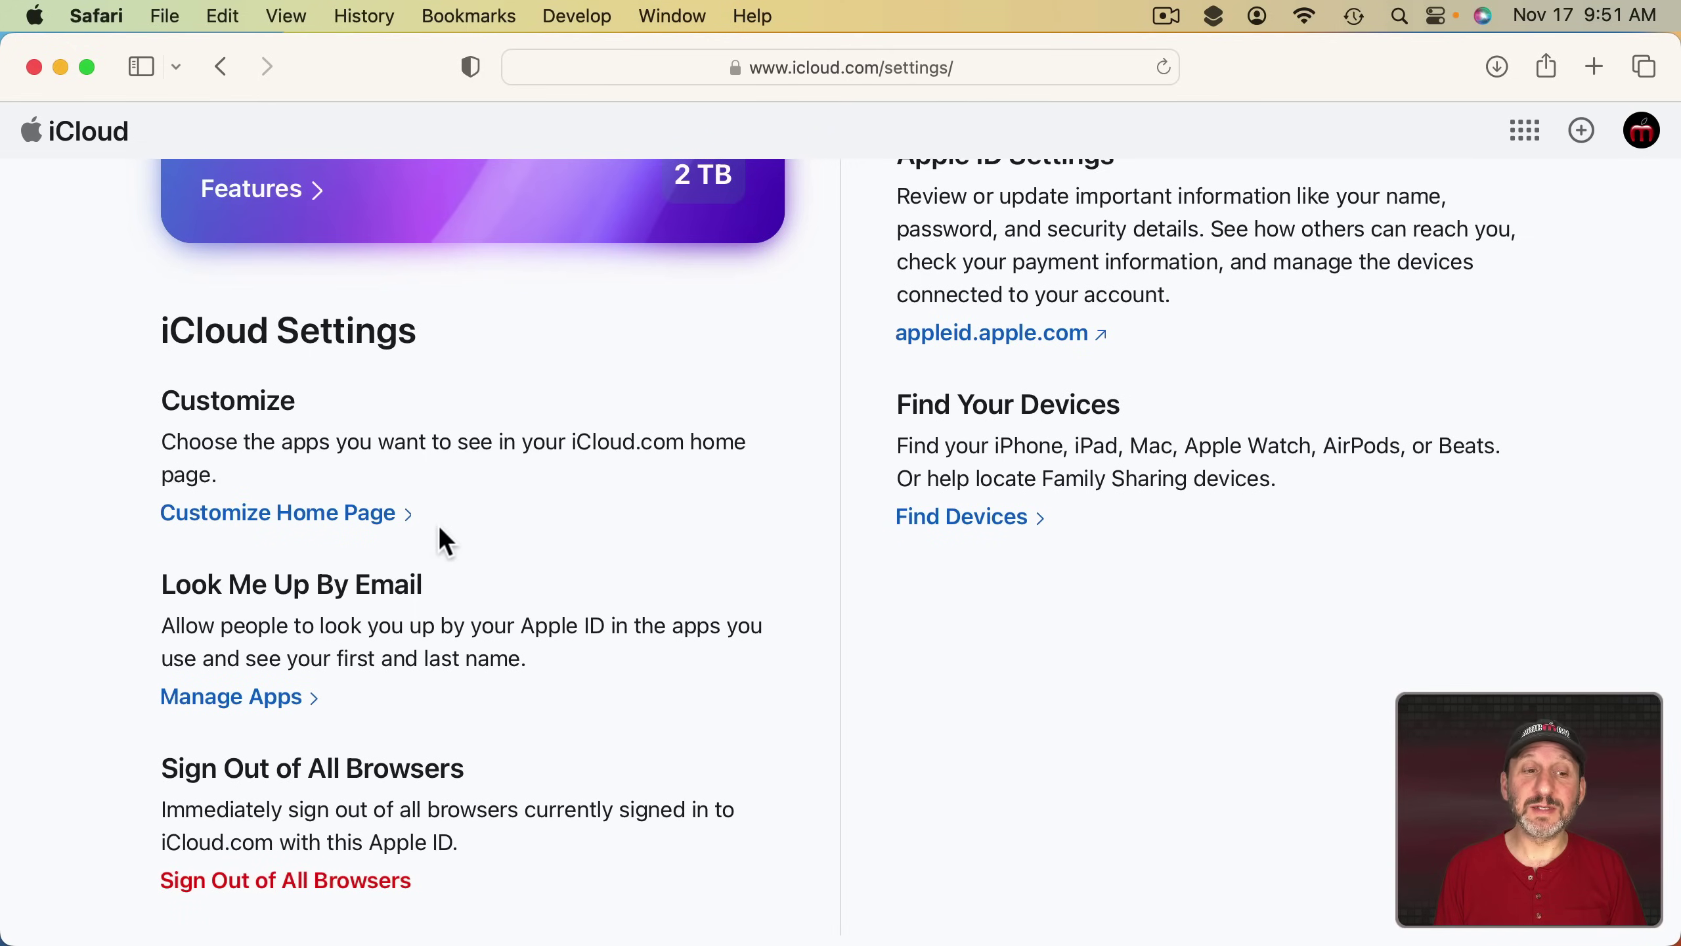
{"action": "scroll", "coordinate": [439, 525], "scroll_direction": "up", "scroll_amount": 12}
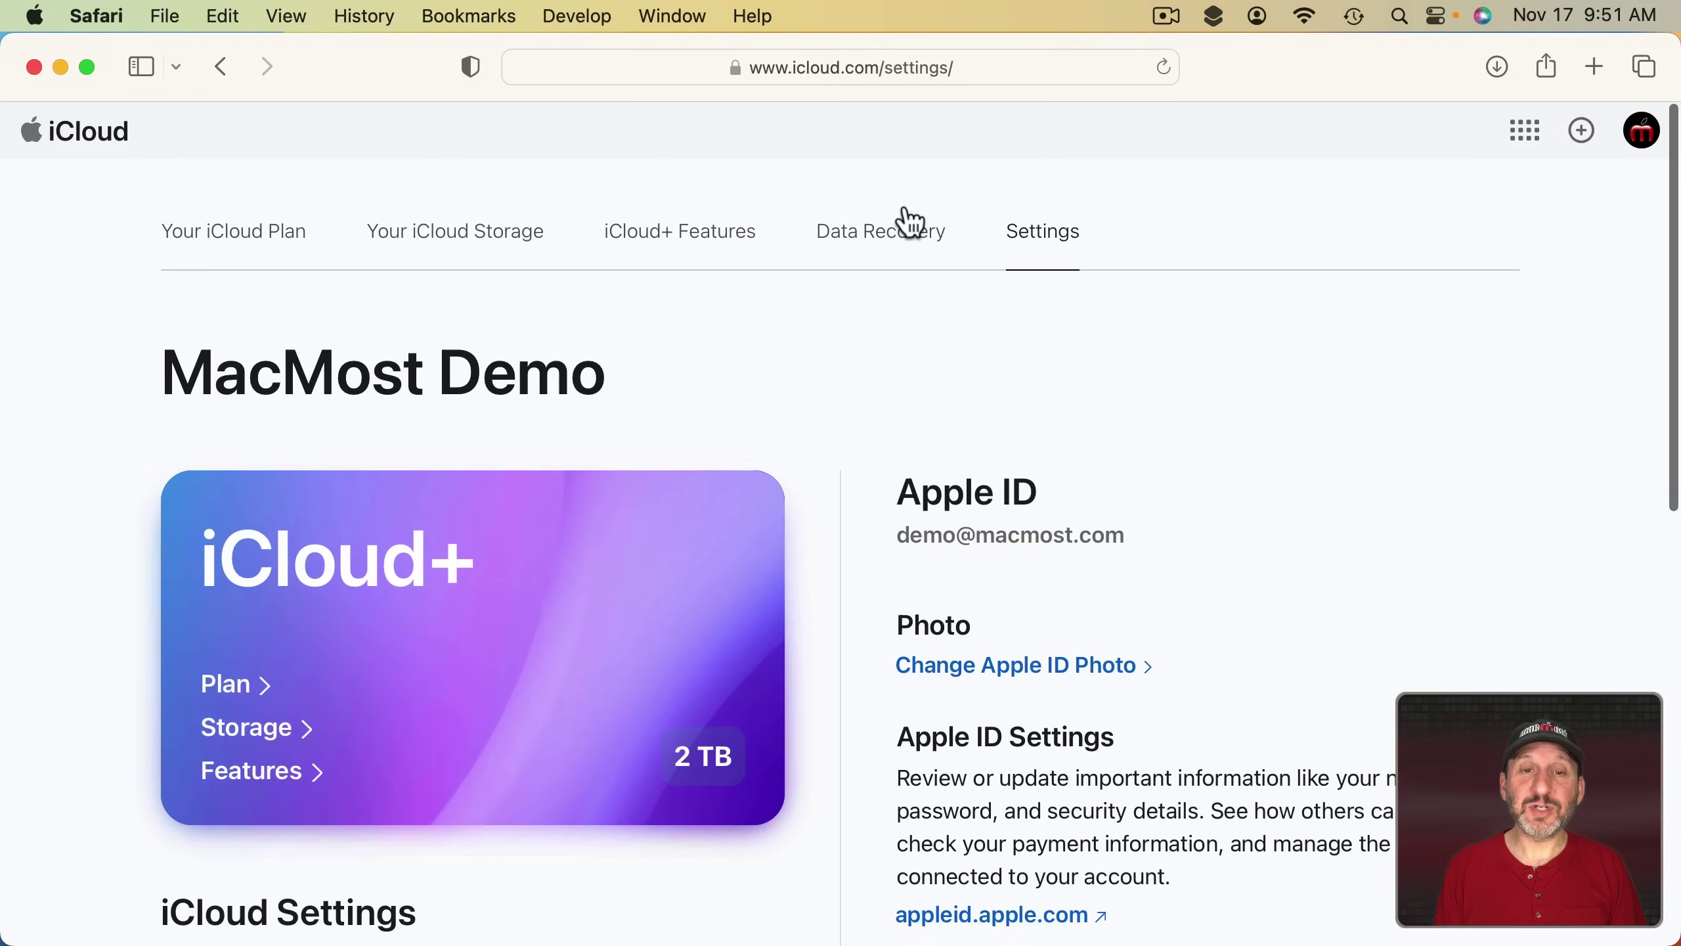
Step: View the iCloud plan, storage, iCloud+ Features and Data Recovery pages in turn, examining the available restore options
{"action": "left_click", "coordinate": [231, 246]}
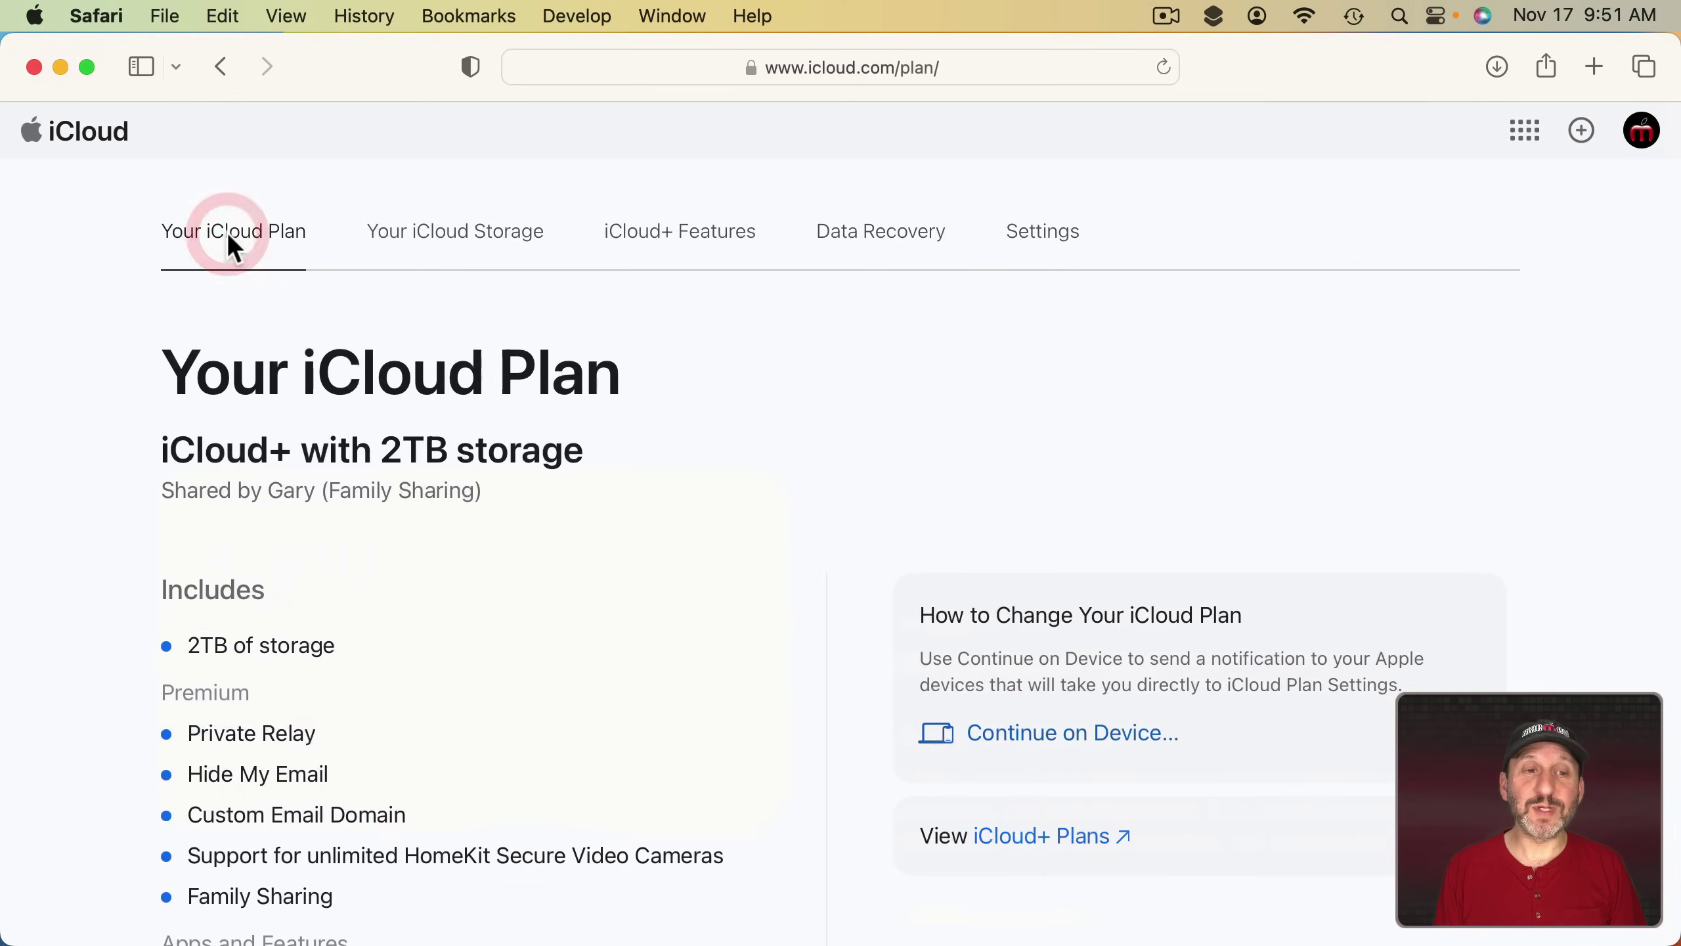
{"action": "left_click", "coordinate": [431, 235]}
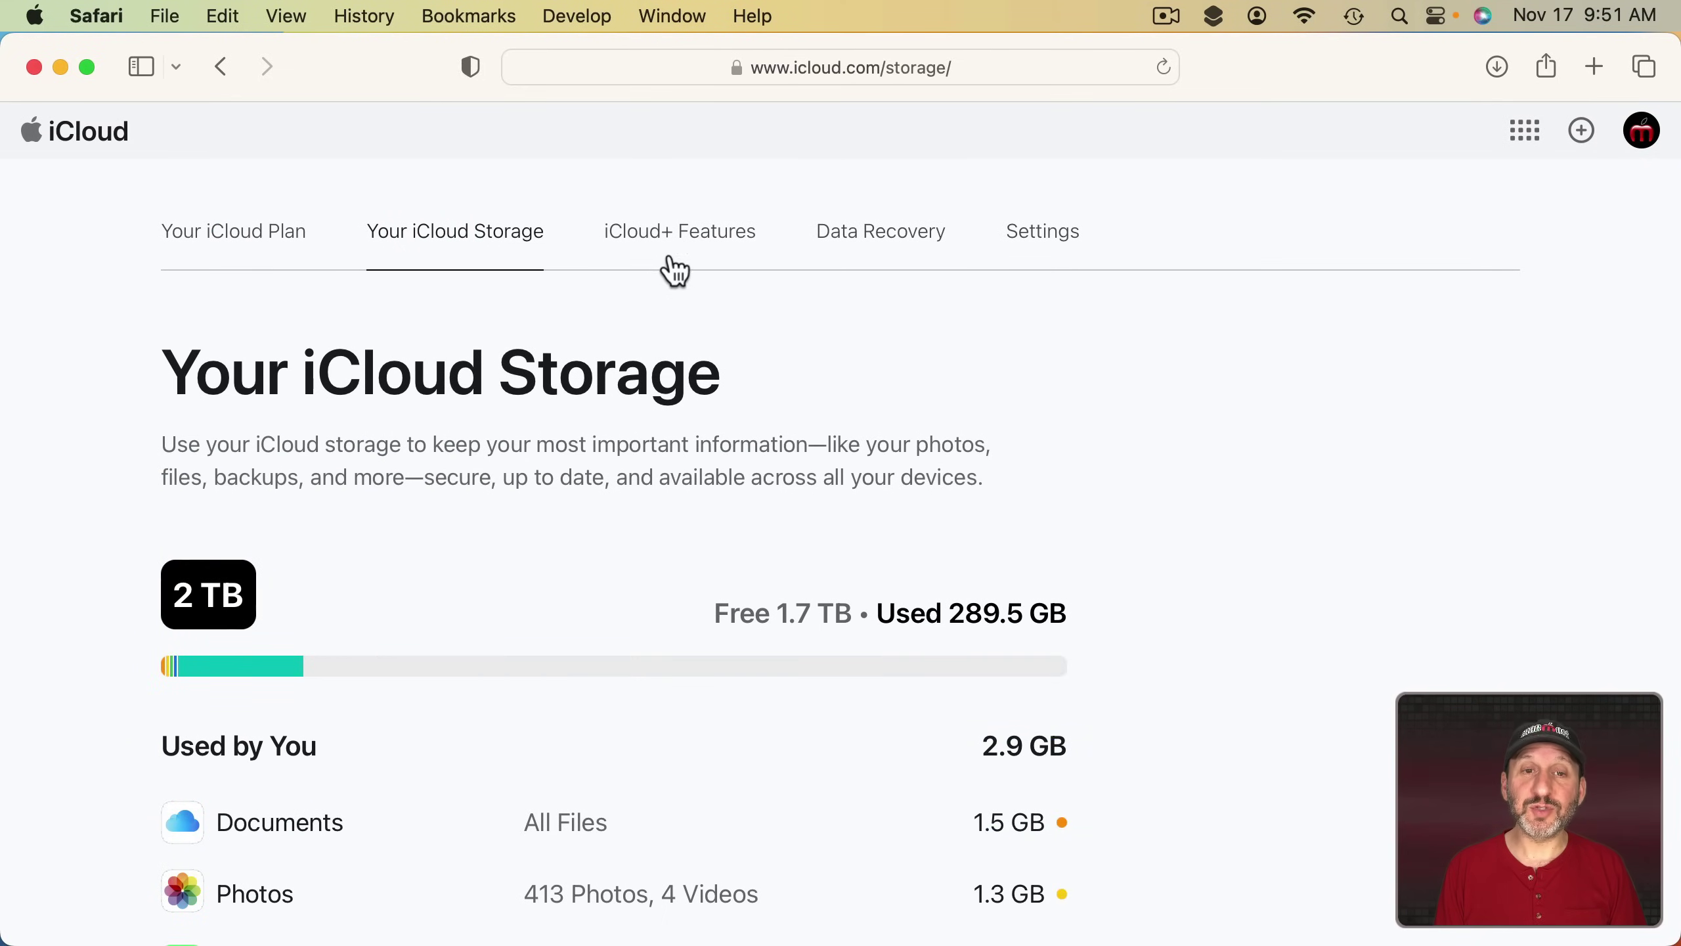
{"action": "left_click", "coordinate": [689, 244]}
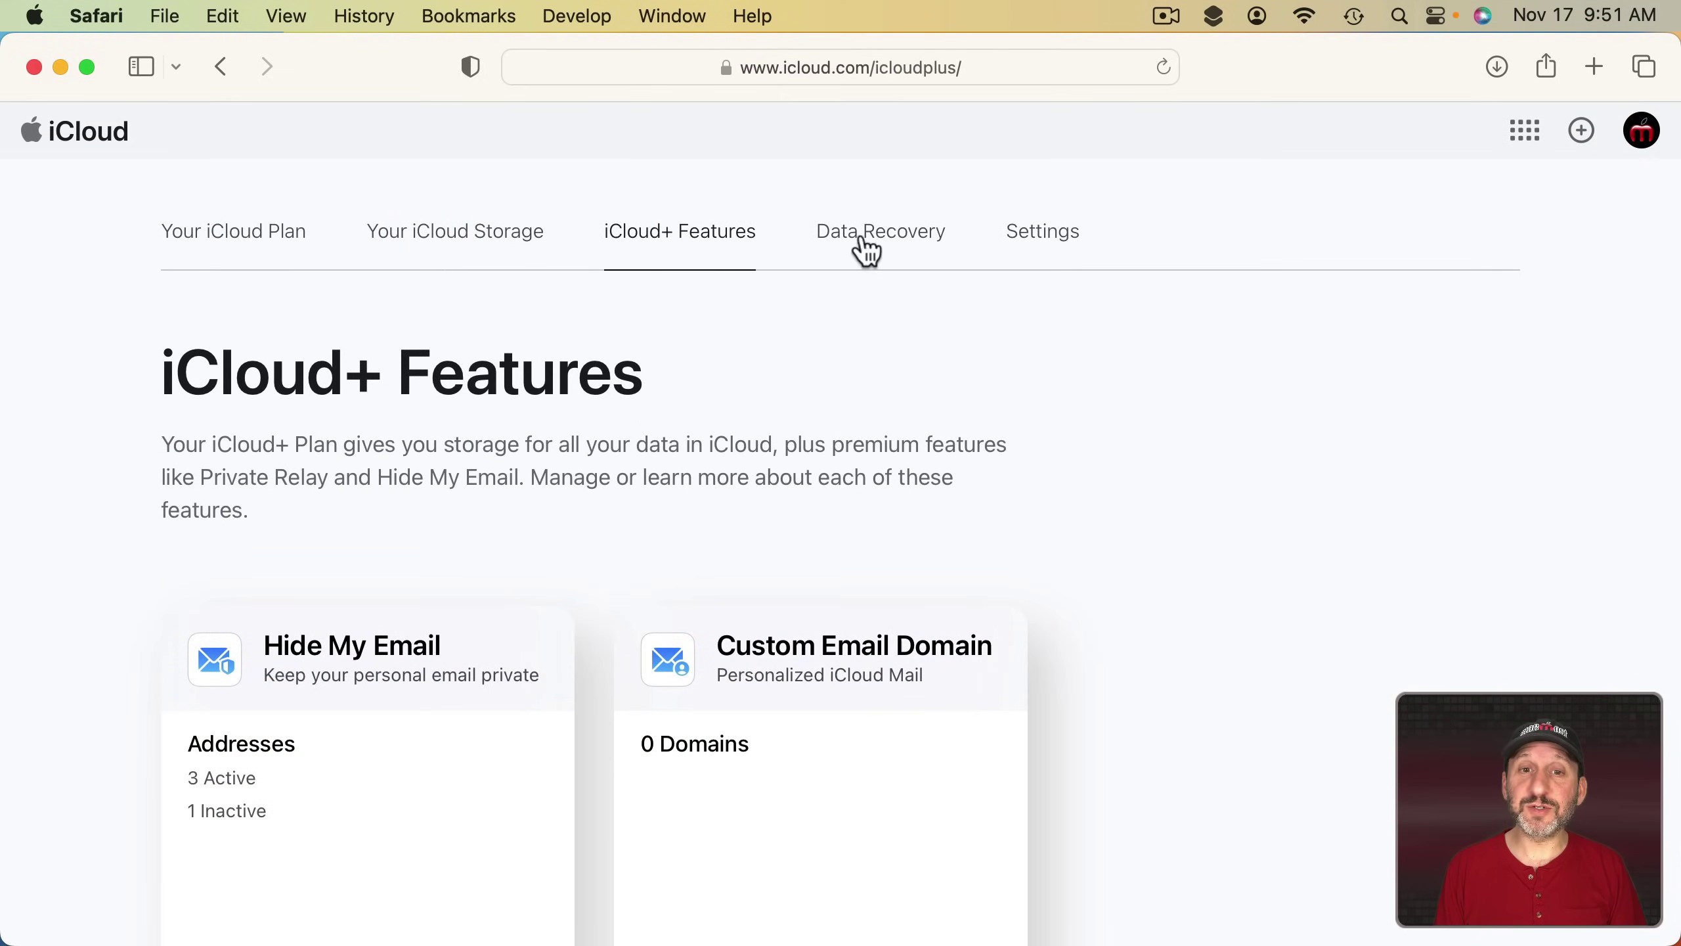
{"action": "left_click", "coordinate": [888, 232]}
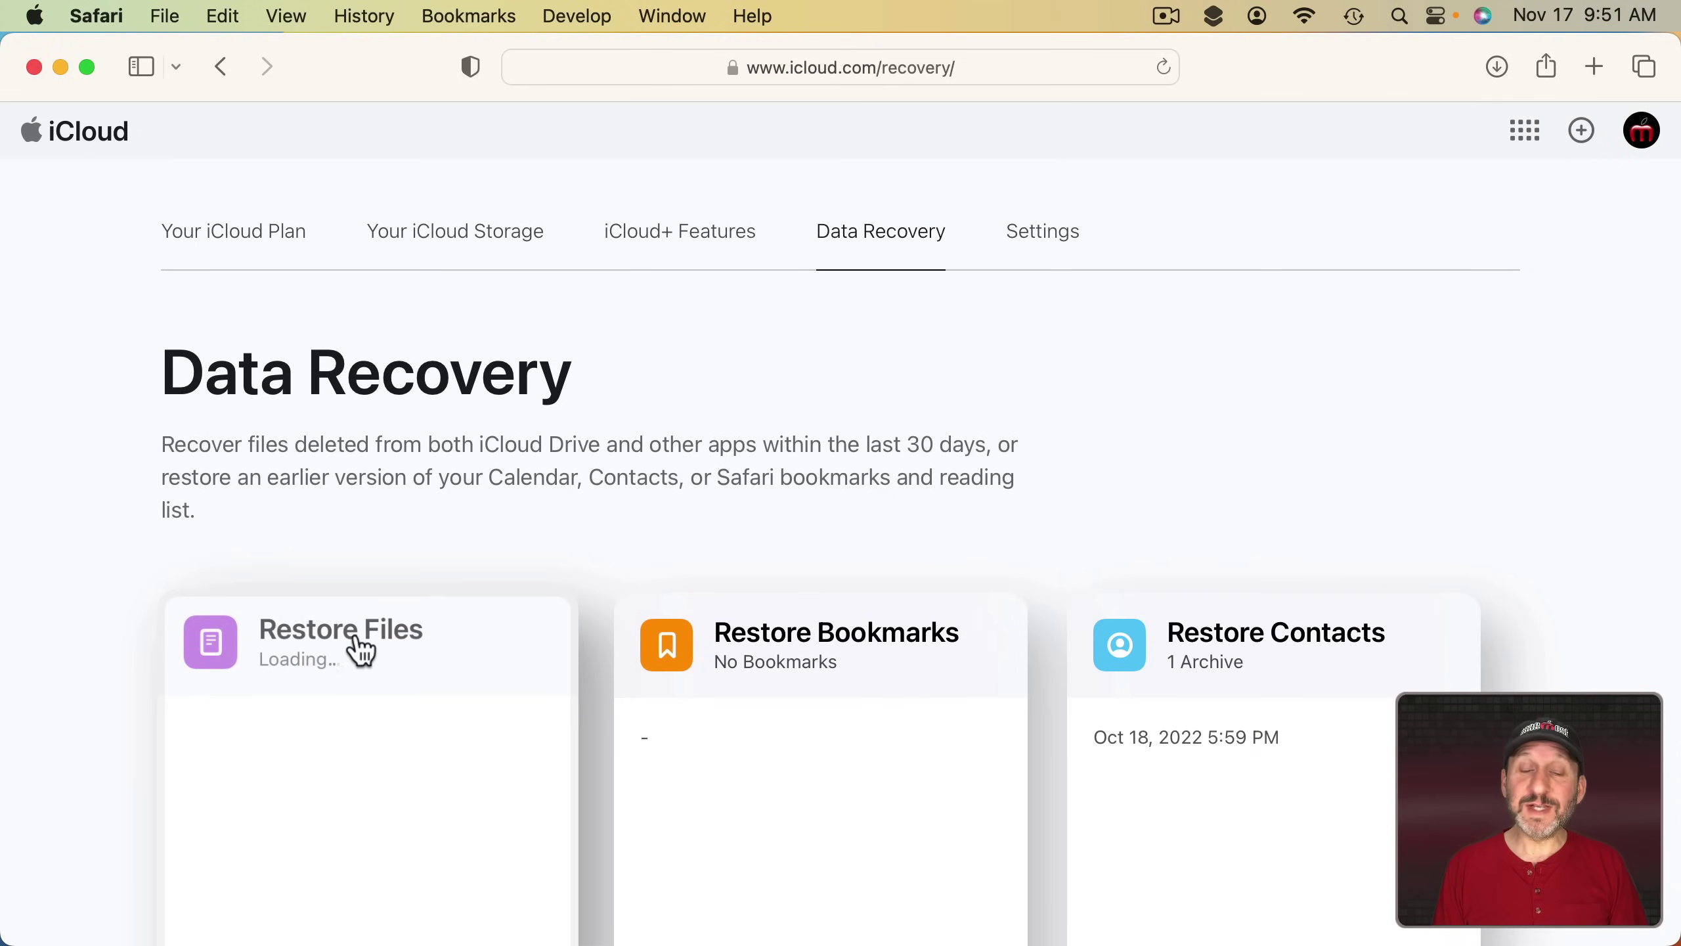
{"action": "scroll", "coordinate": [1118, 676], "scroll_direction": "down", "scroll_amount": 10}
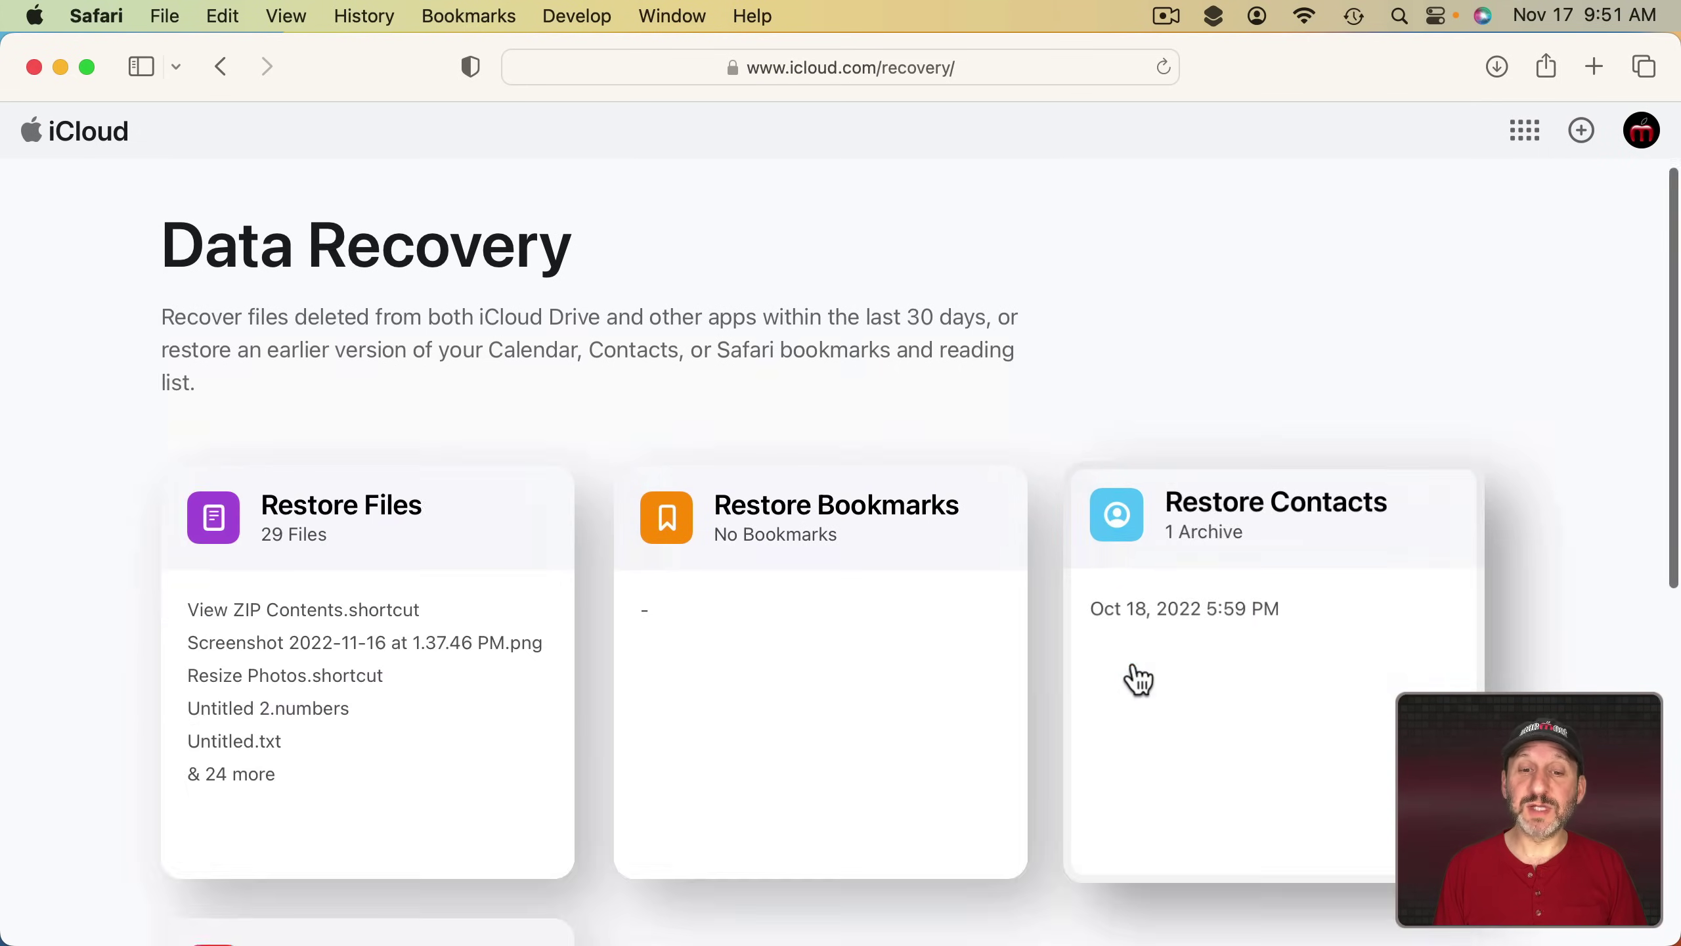
{"action": "scroll", "coordinate": [431, 503], "scroll_direction": "up", "scroll_amount": 10}
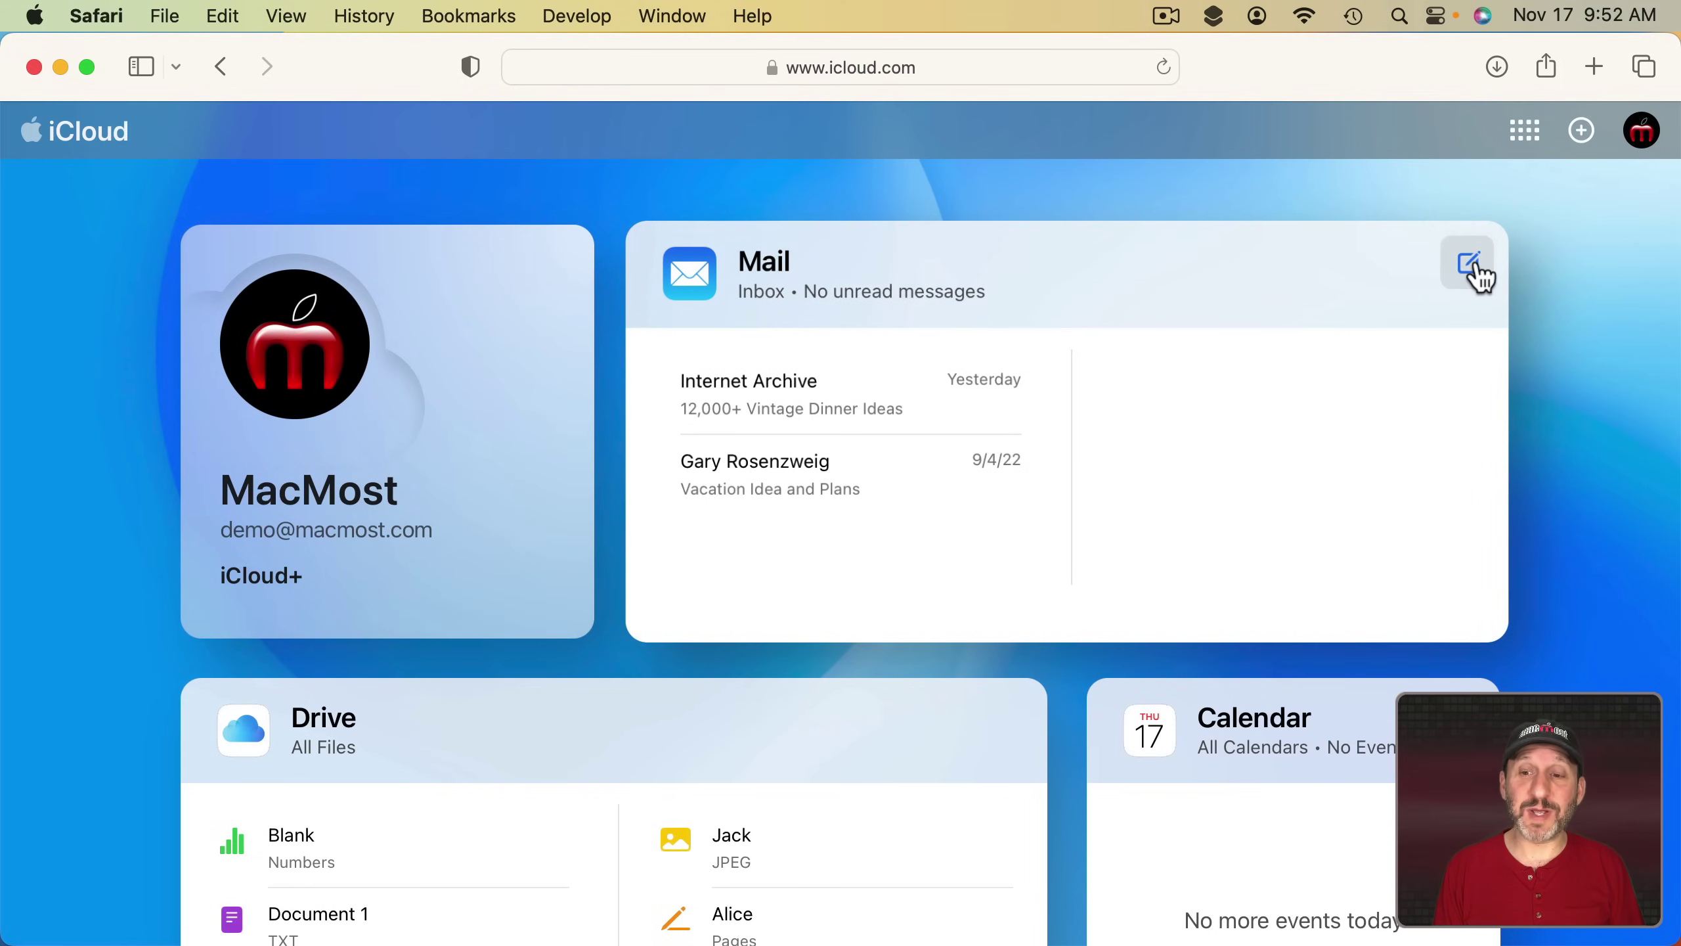
Step: Look over the home page tiles with their quick-create controls, and display the Create New options for all apps
{"action": "scroll", "coordinate": [1434, 570], "scroll_direction": "down", "scroll_amount": 5}
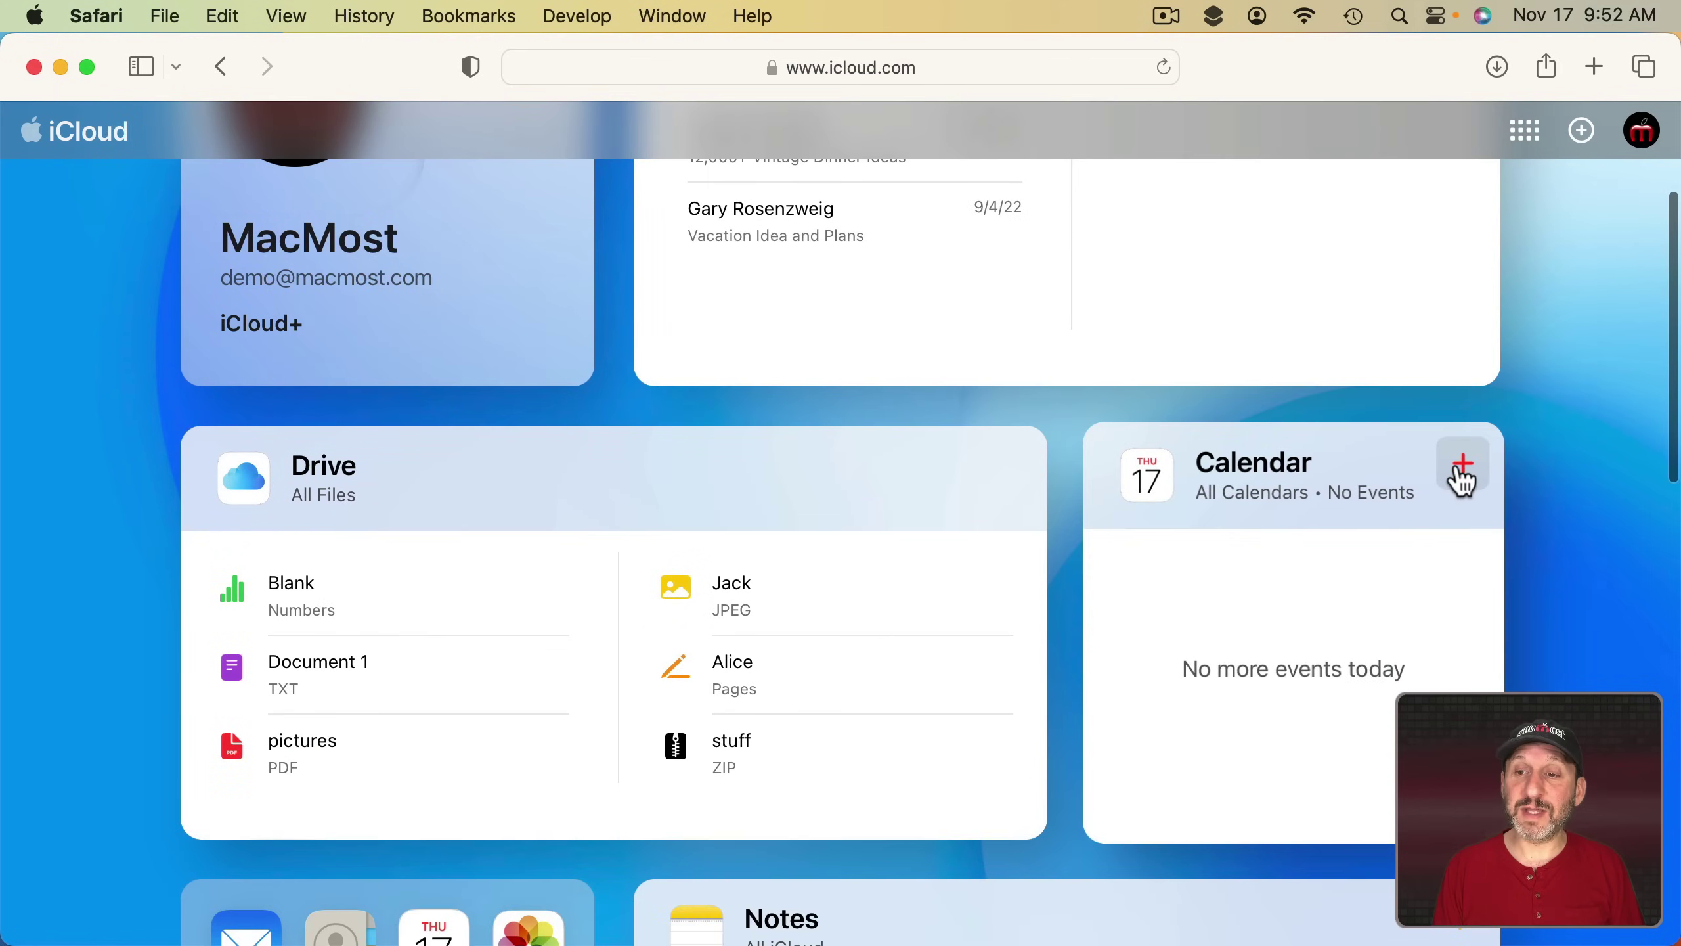
{"action": "scroll", "coordinate": [1424, 543], "scroll_direction": "down", "scroll_amount": 7}
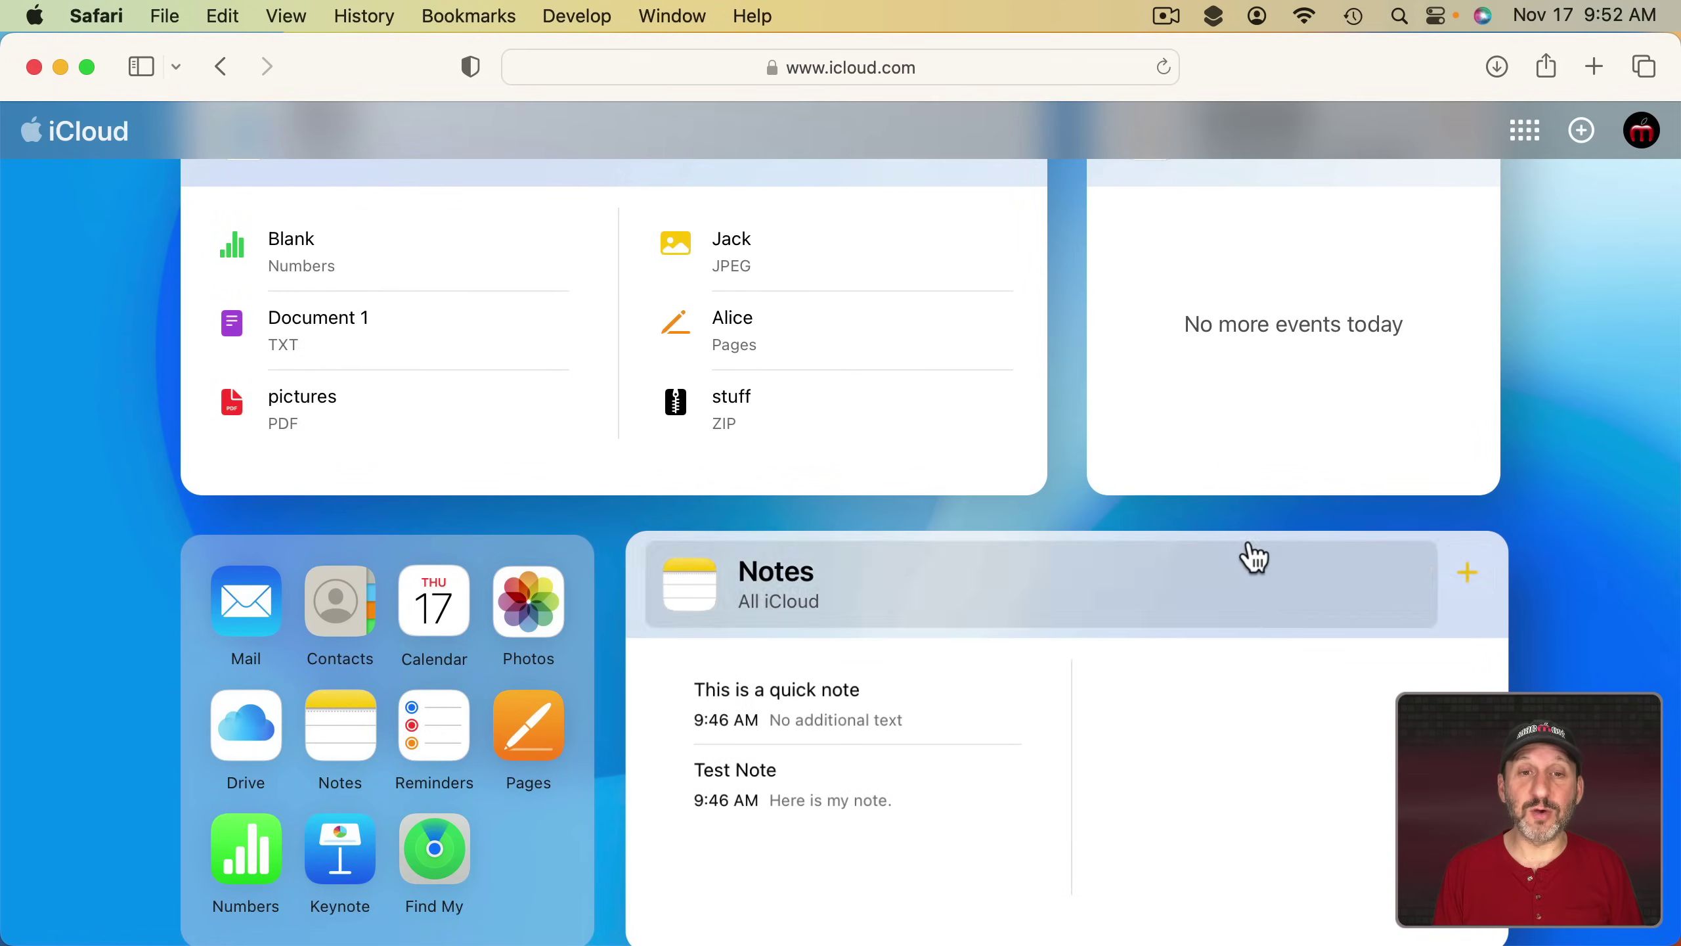
{"action": "scroll", "coordinate": [1255, 556], "scroll_direction": "up", "scroll_amount": 20}
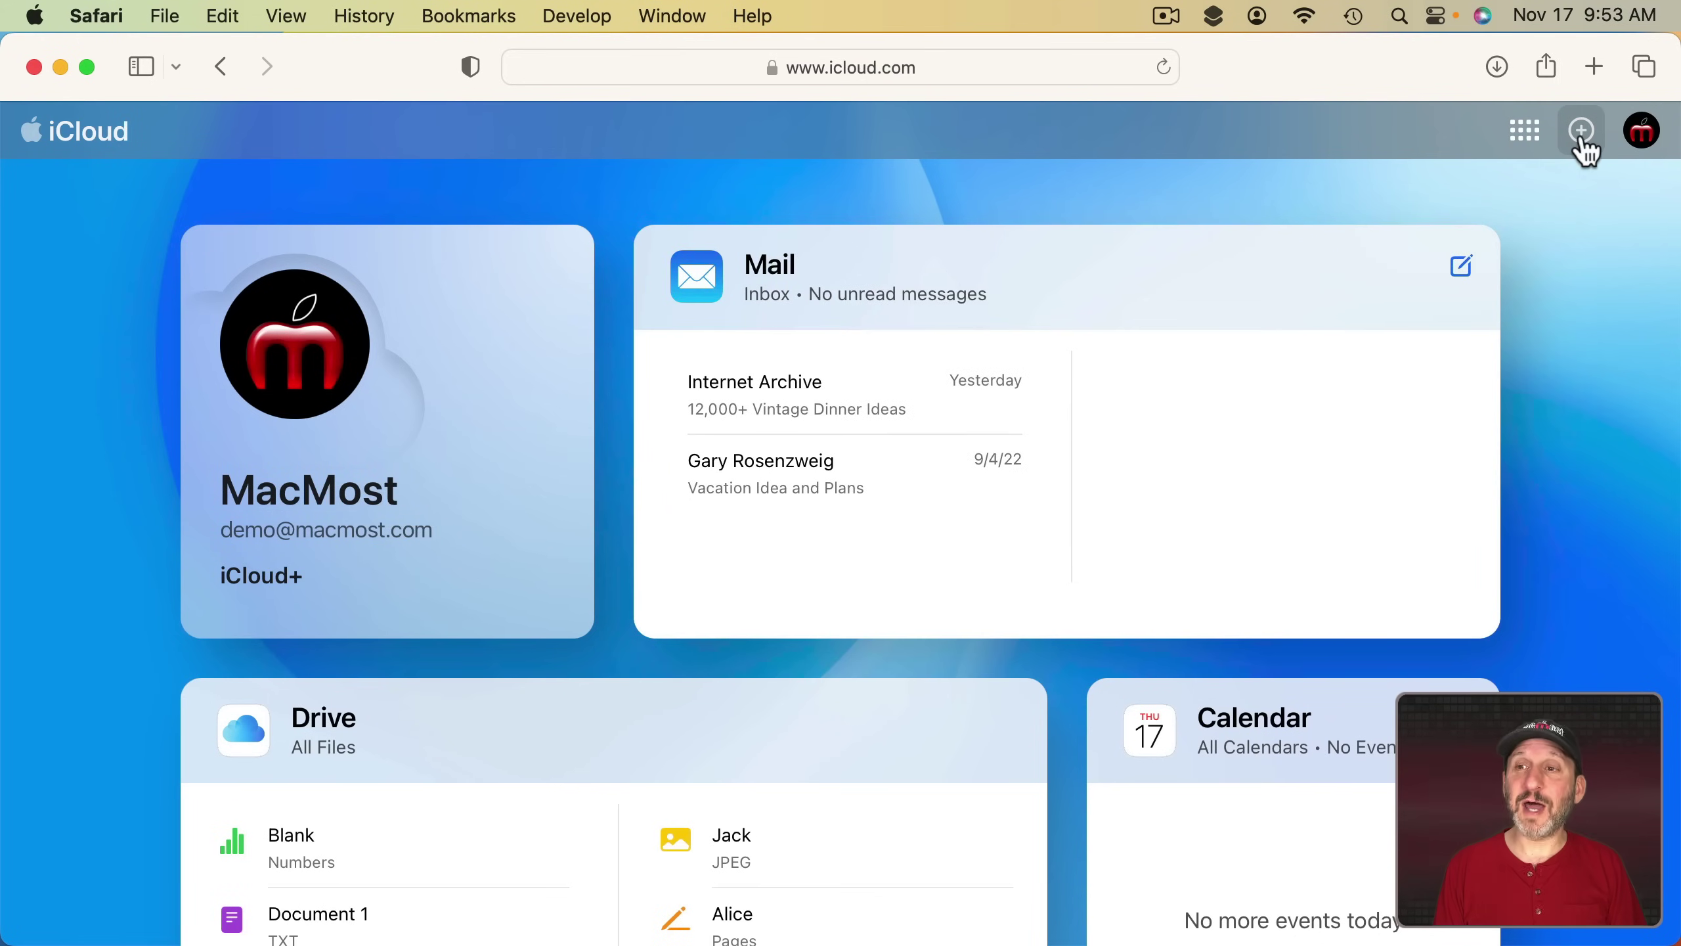
{"action": "left_click", "coordinate": [1581, 132]}
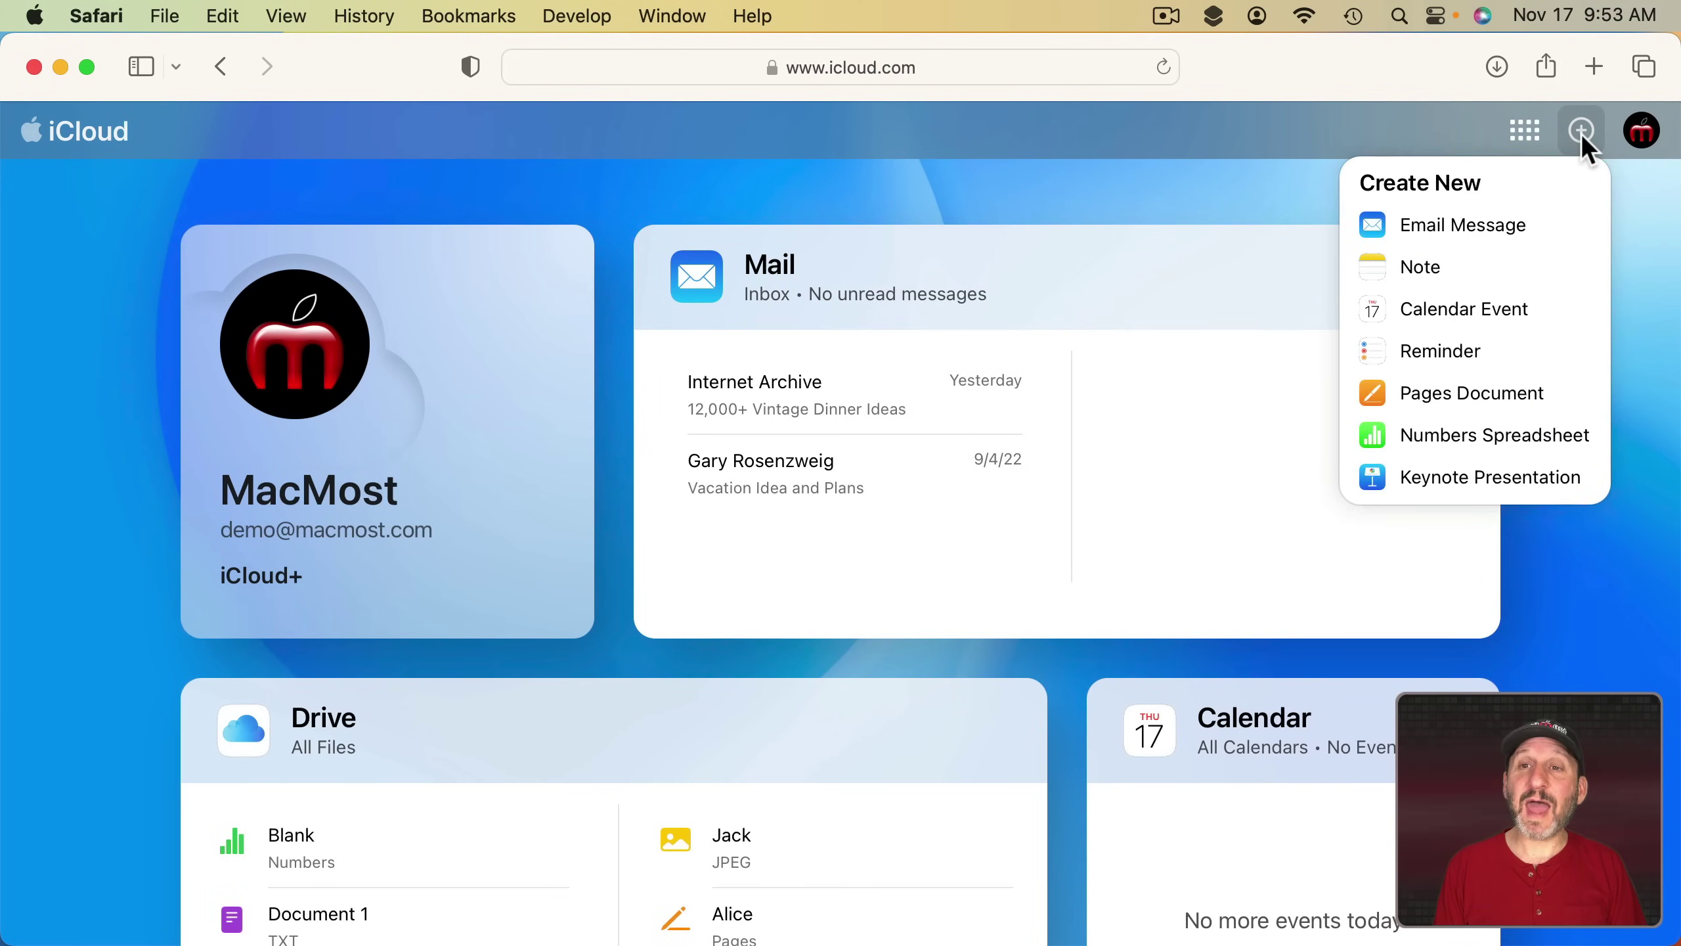
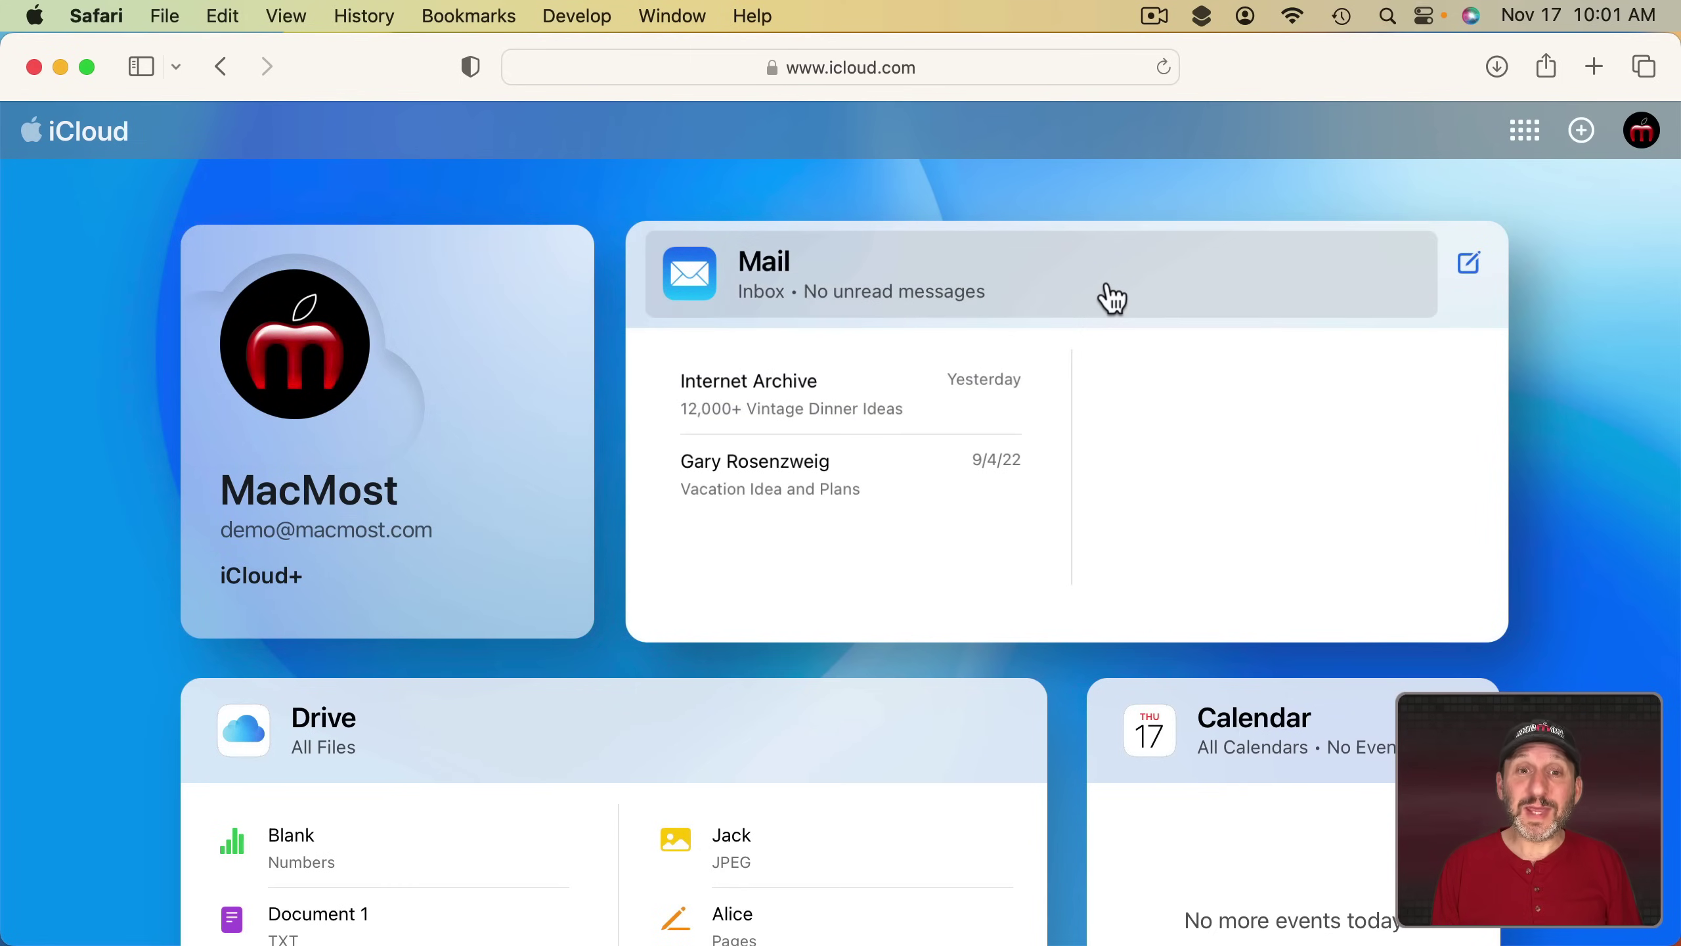
Step: Open the Preferences of iCloud Mail and review the Auto-Reply and Rules settings, finishing on the Auto-Reply options
{"action": "left_click", "coordinate": [826, 292]}
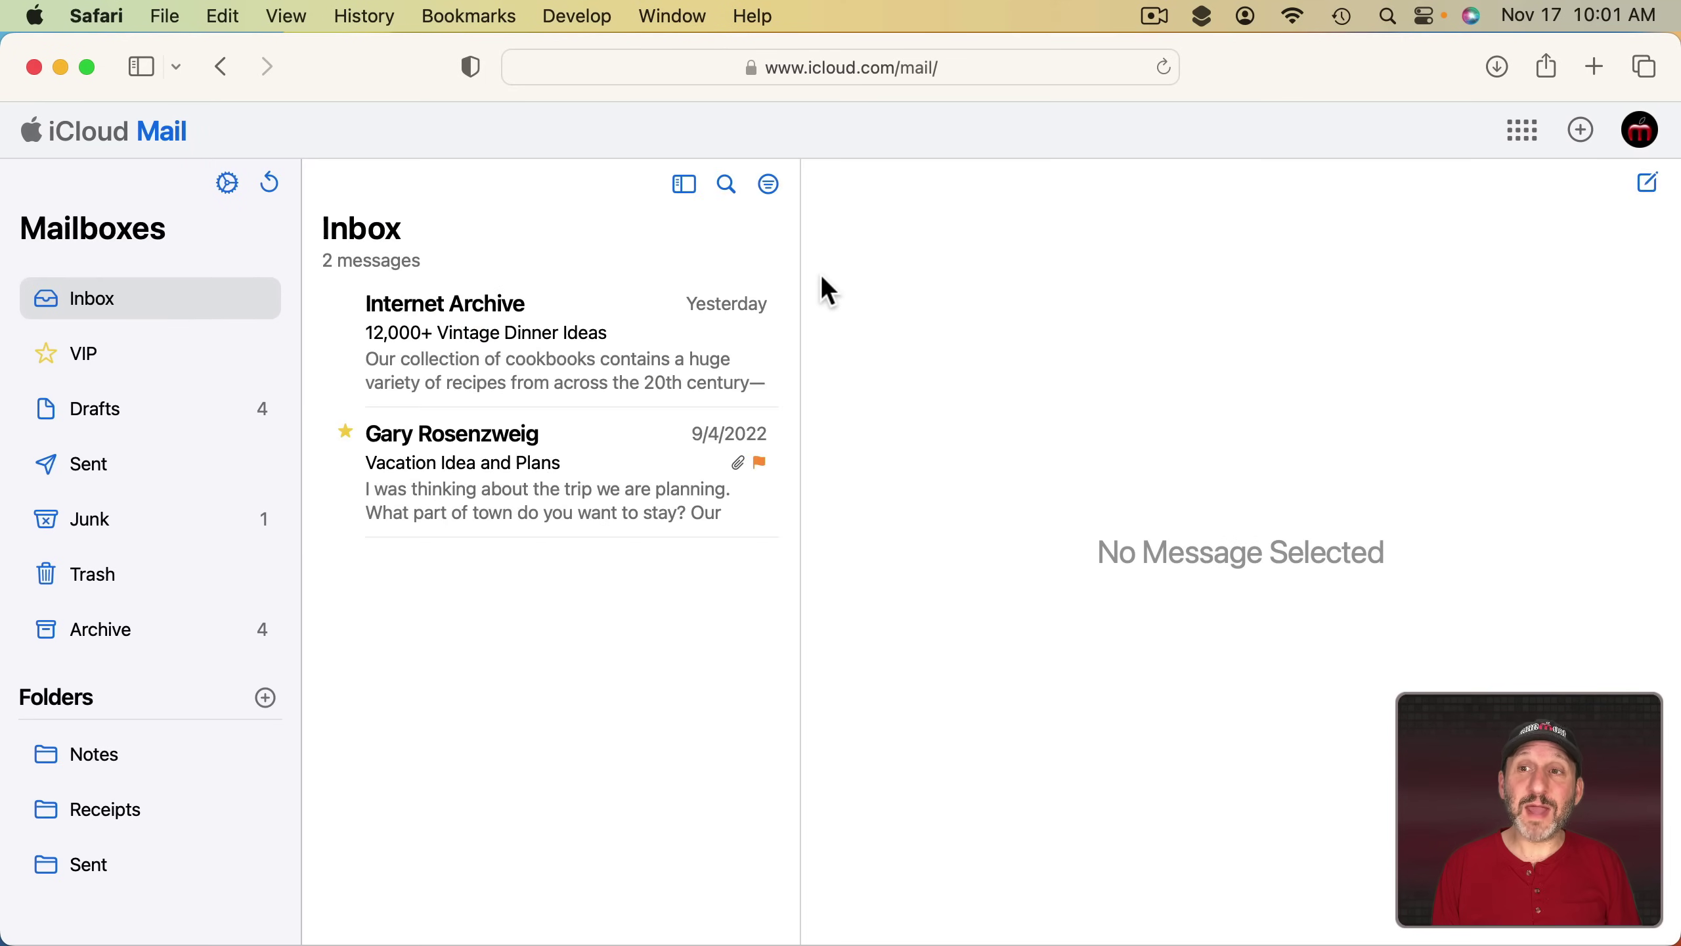
{"action": "left_click", "coordinate": [223, 191]}
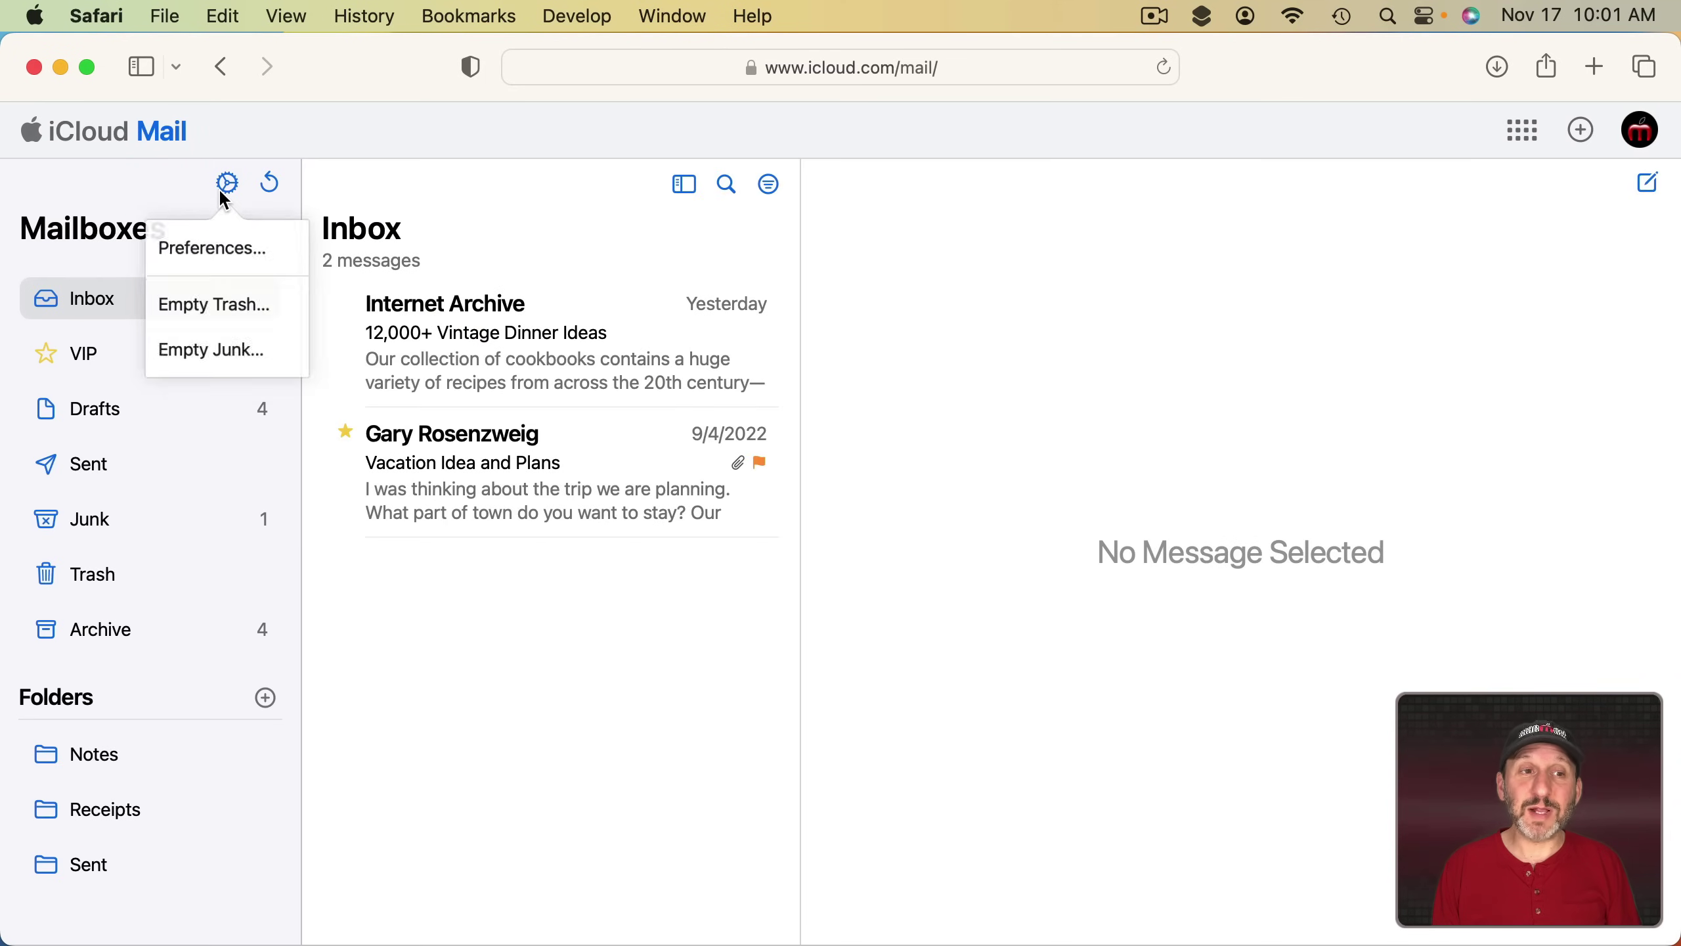
{"action": "left_click", "coordinate": [221, 257]}
{"action": "left_click", "coordinate": [442, 434]}
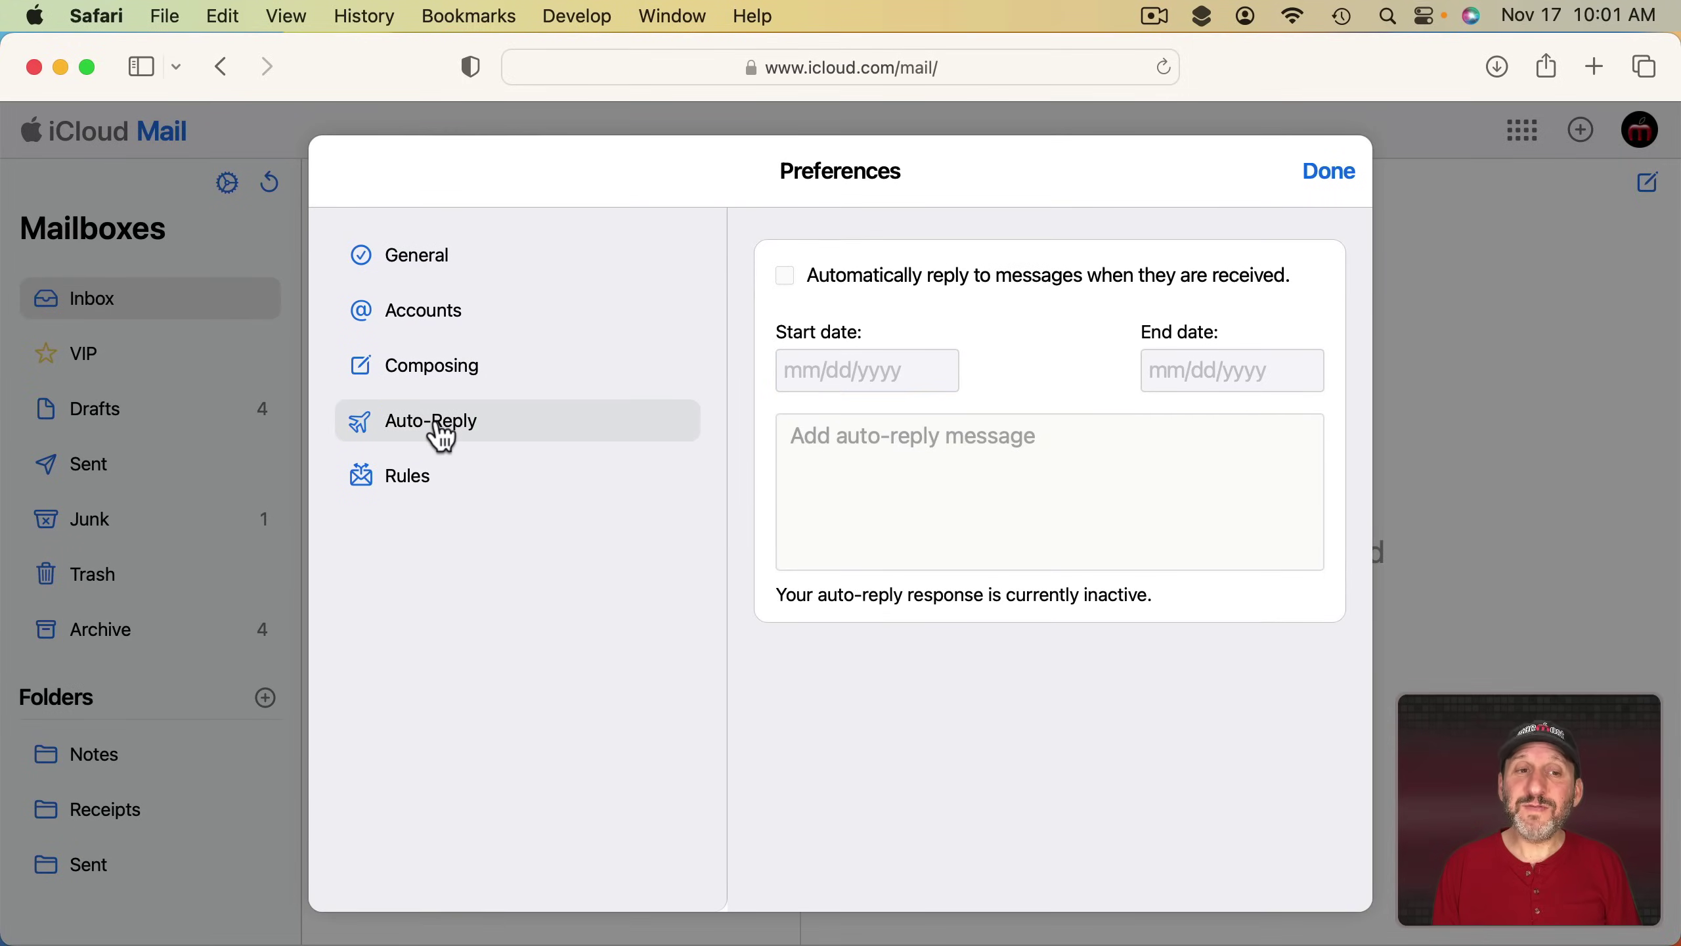
{"action": "left_click", "coordinate": [423, 485]}
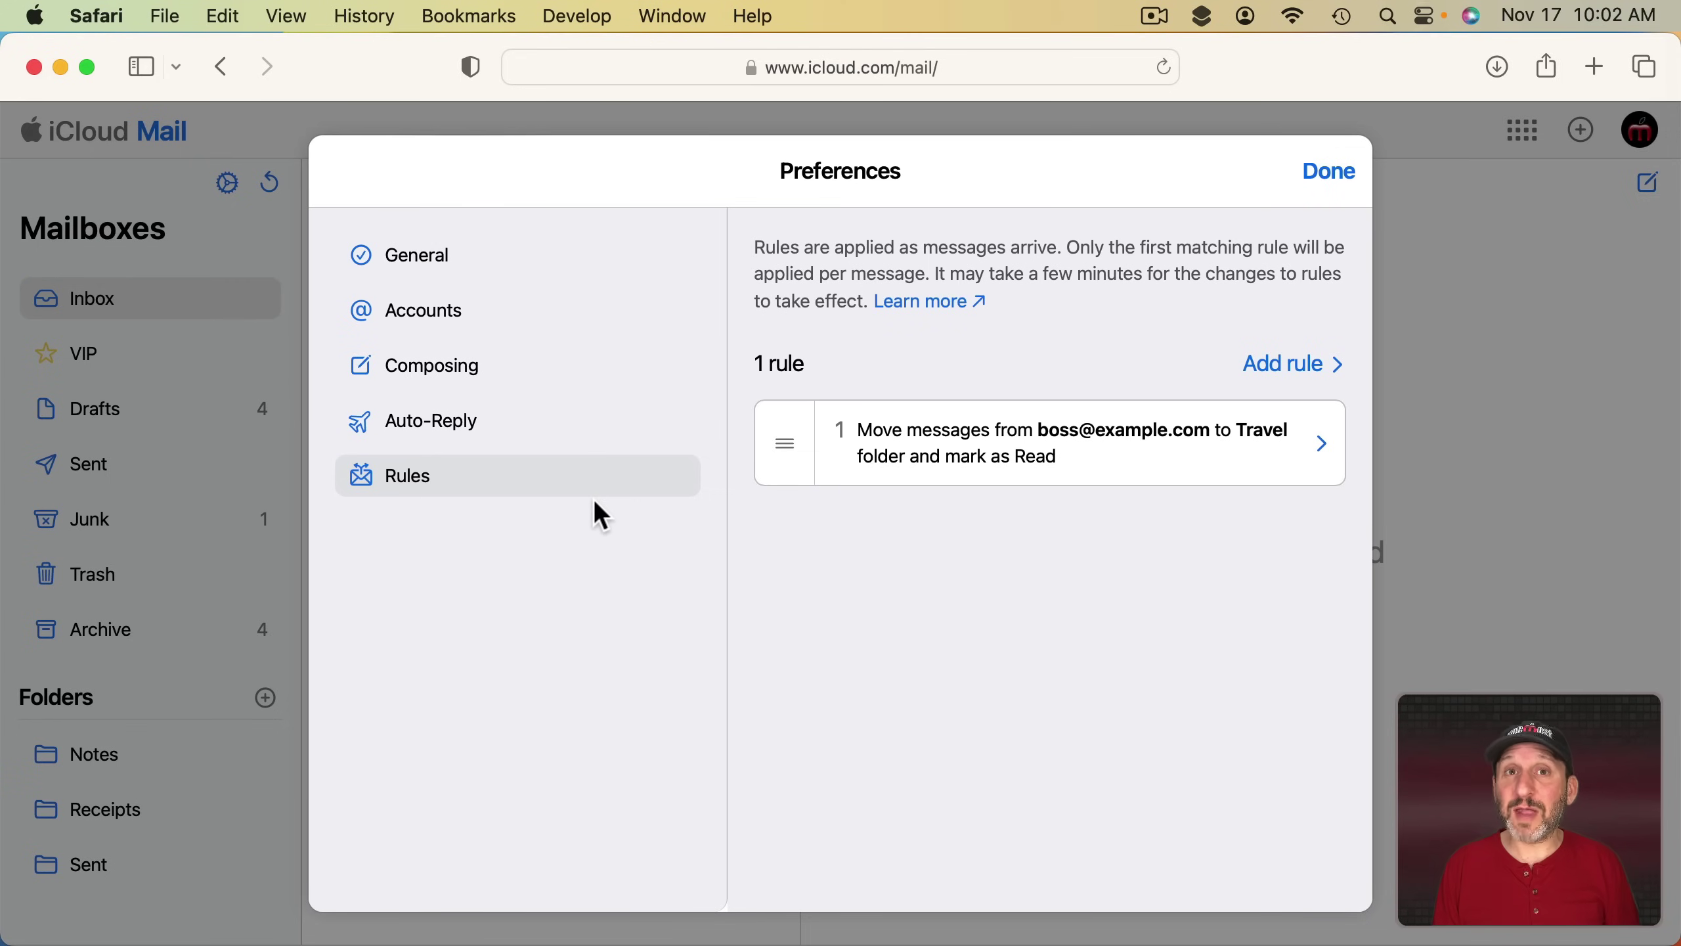
{"action": "left_click", "coordinate": [488, 439]}
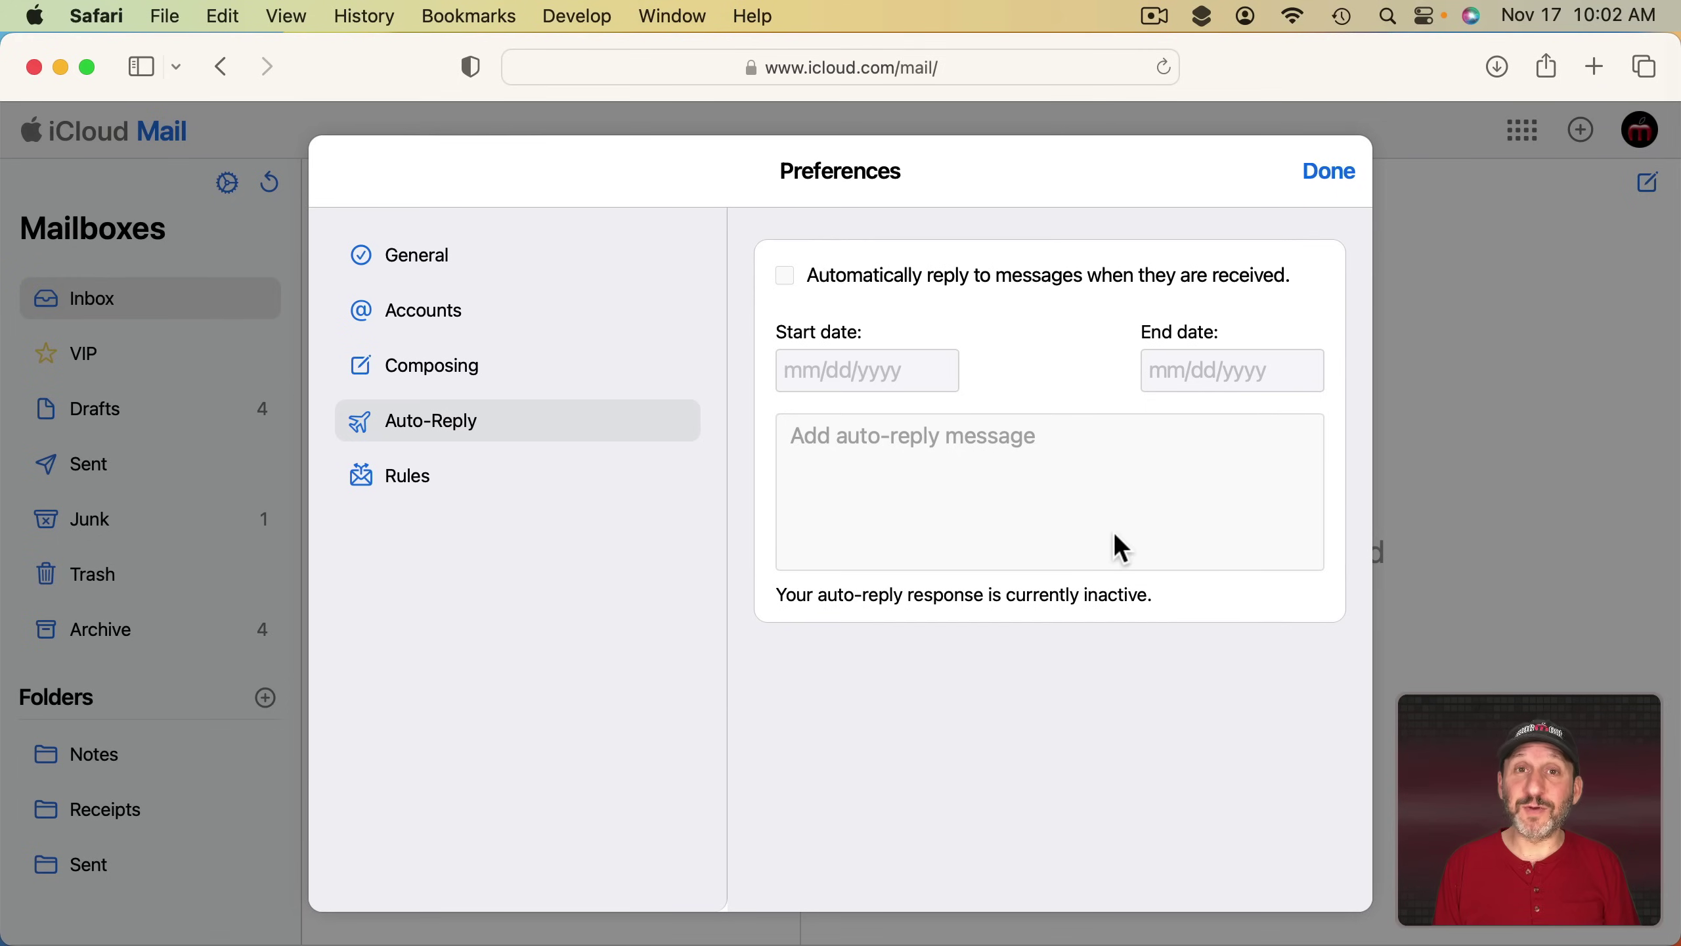